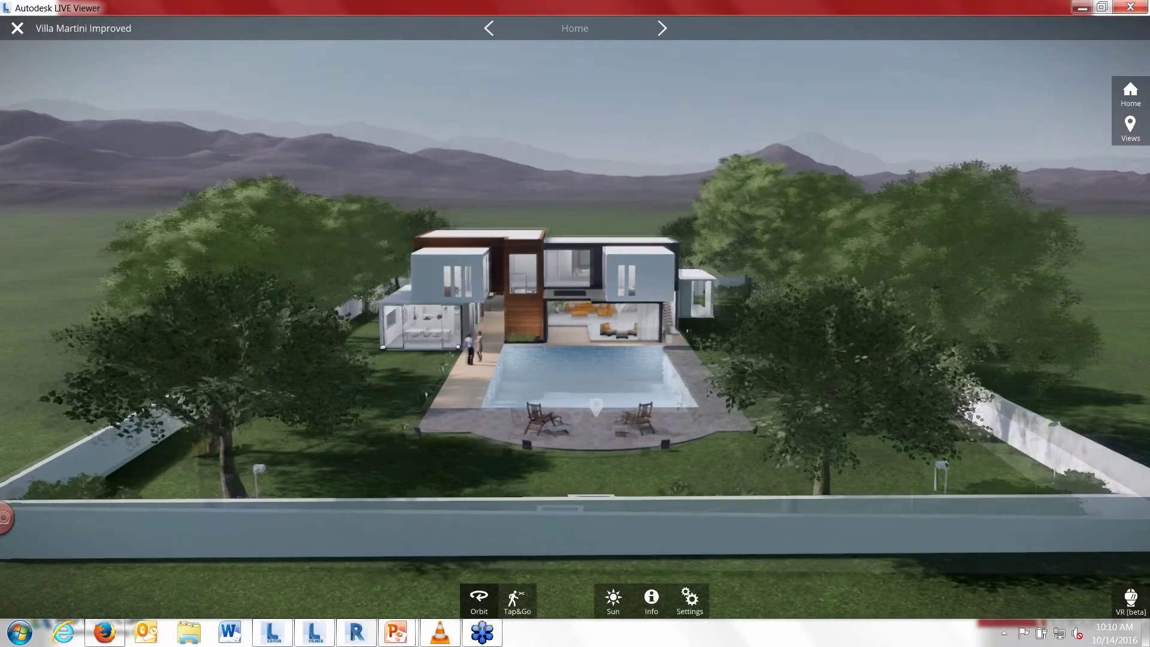
Step: Explore the villa from the patio viewpoint, moving to the pool deck, along the poolside and up to the upper-floor hallway
scroll(575, 329, up, 5)
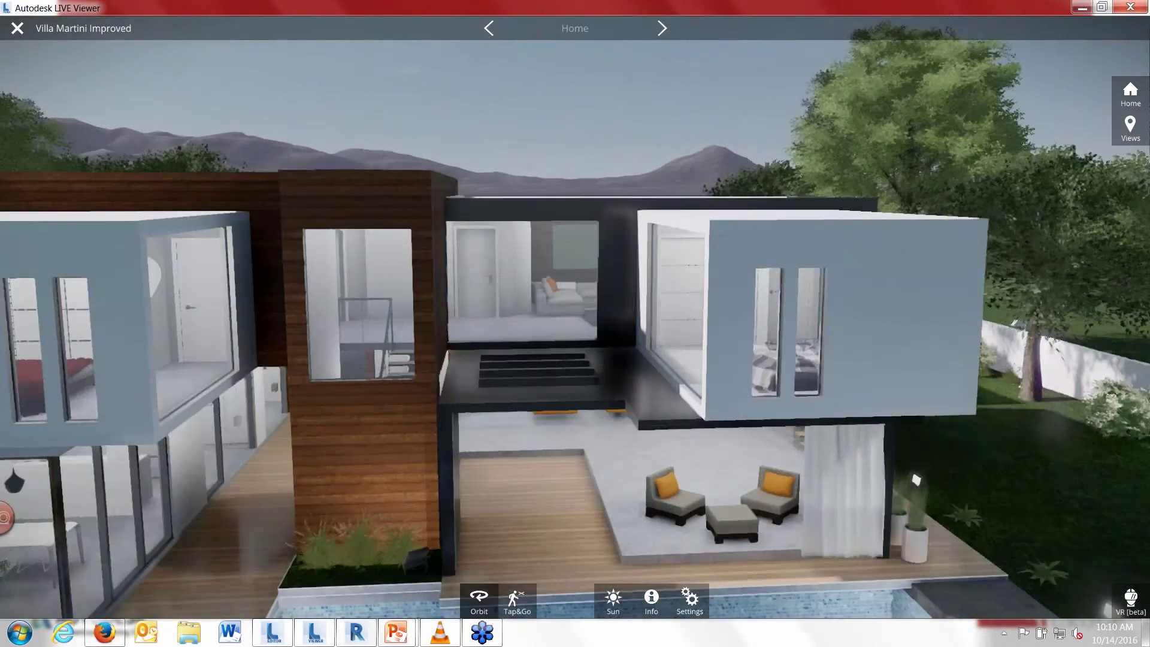
scroll(569, 386, down, 5)
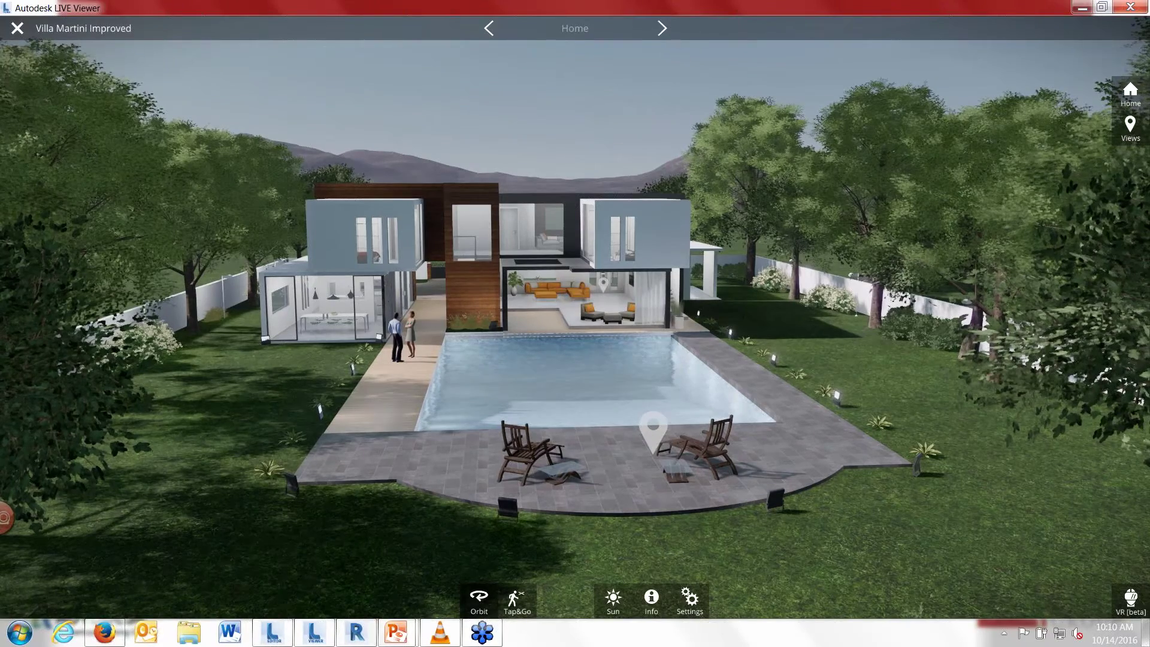
click(653, 450)
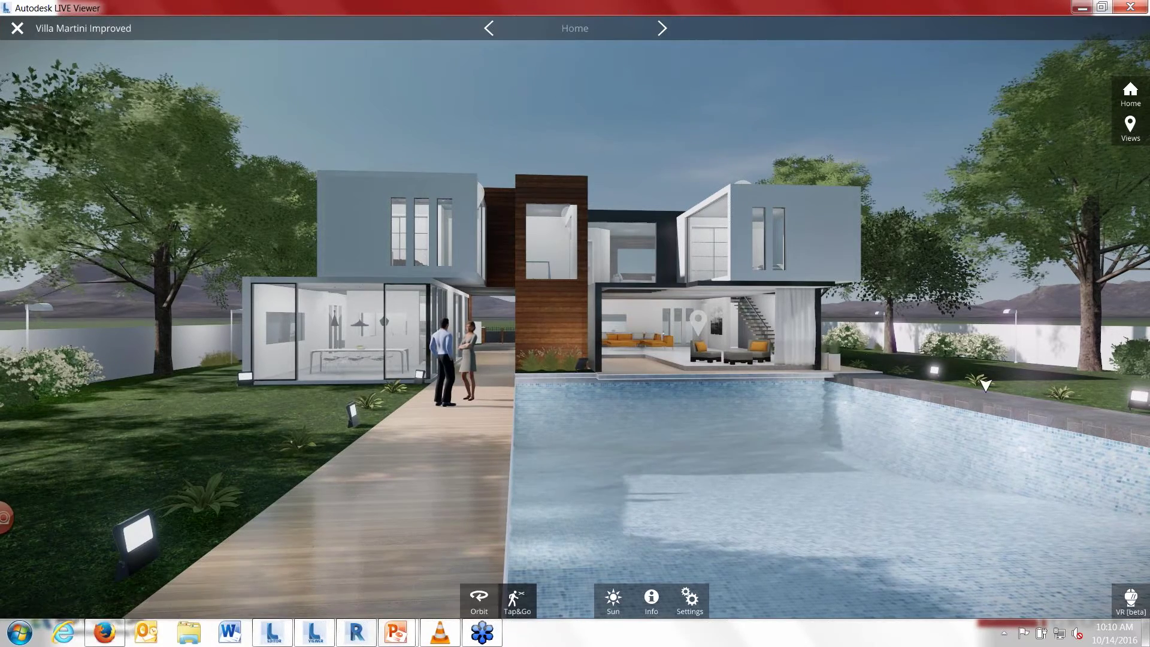
click(872, 360)
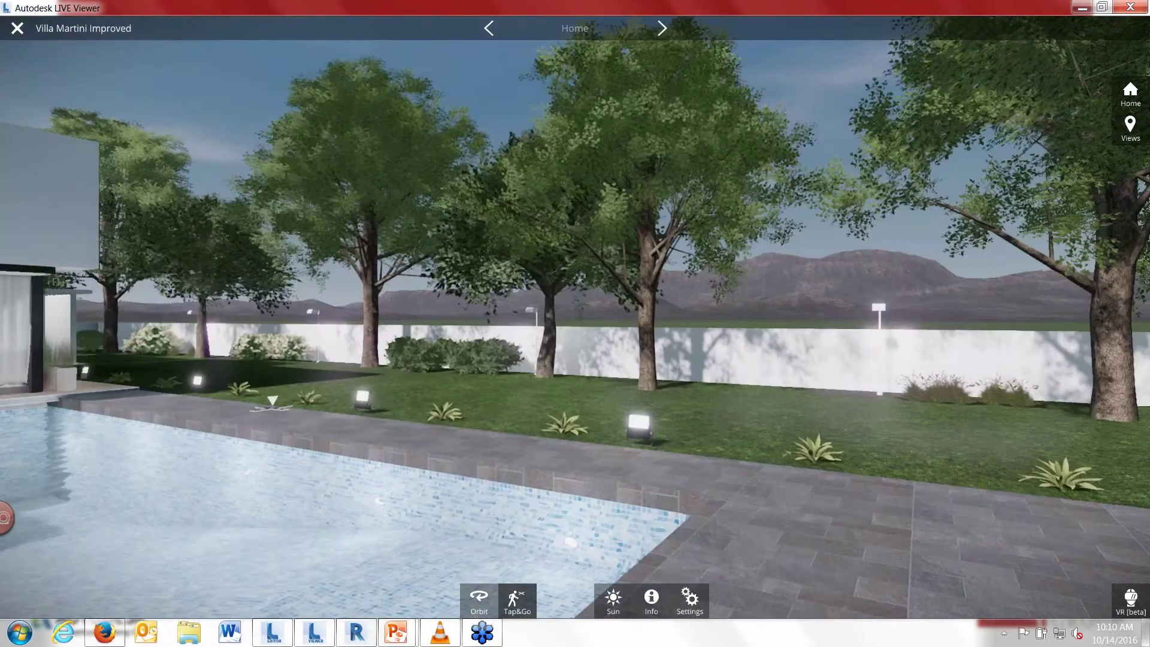
click(273, 400)
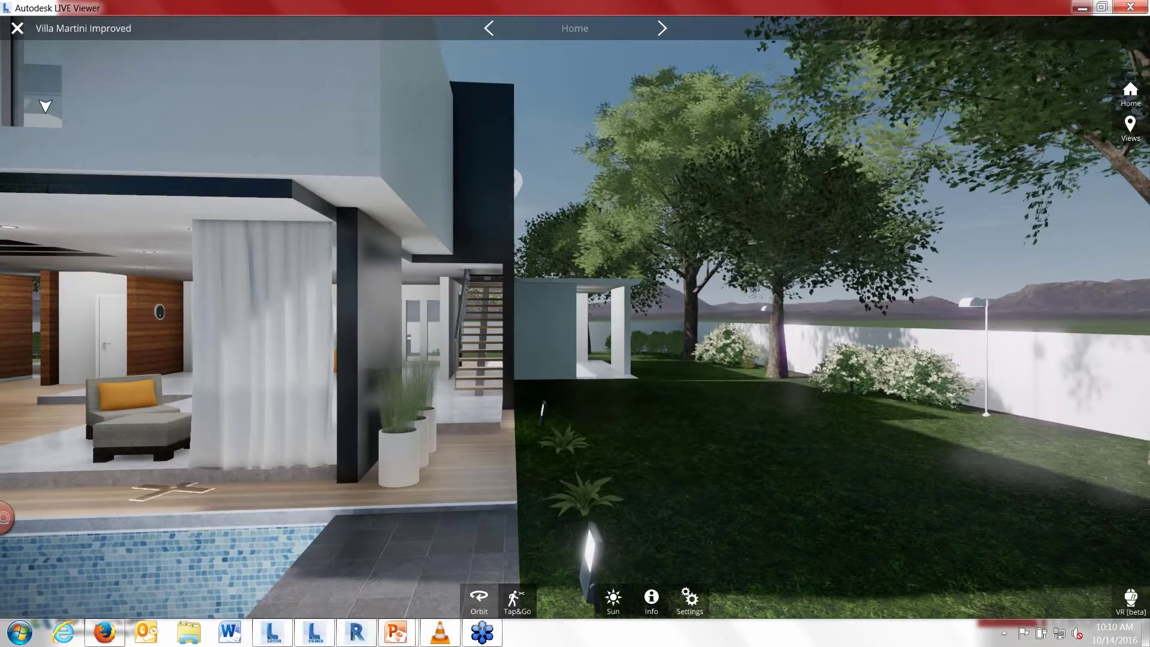
click(45, 106)
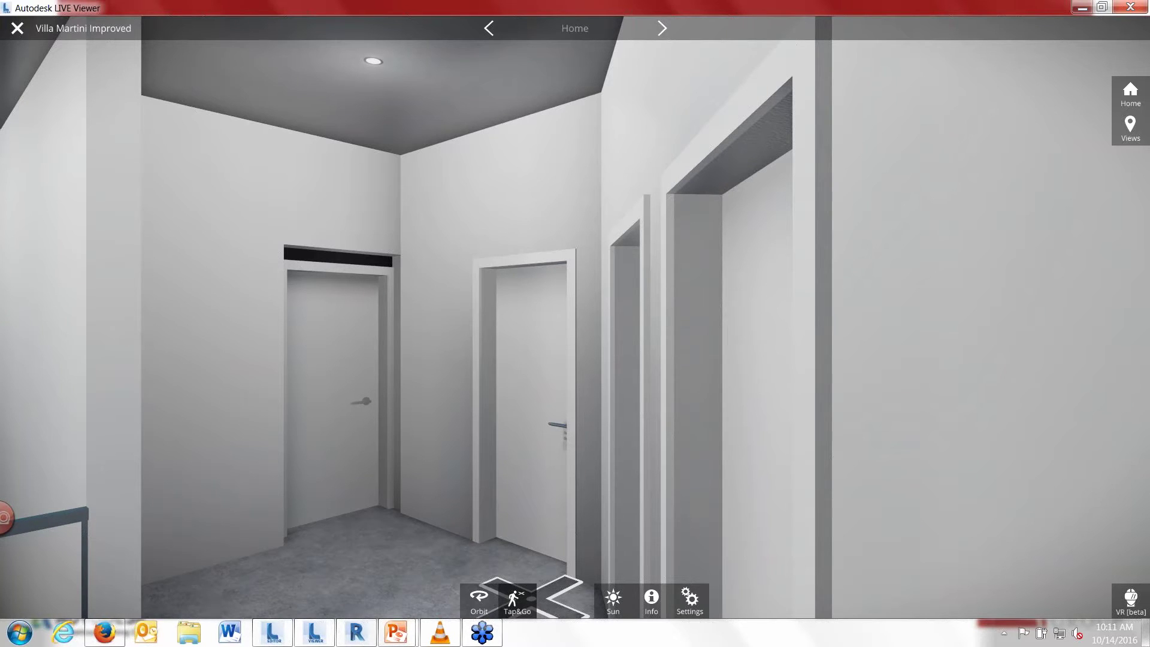
Step: Query the BIM information of the hallway's white door and of the adjacent wall, including the wall's structural and analytical properties
click(652, 608)
click(345, 424)
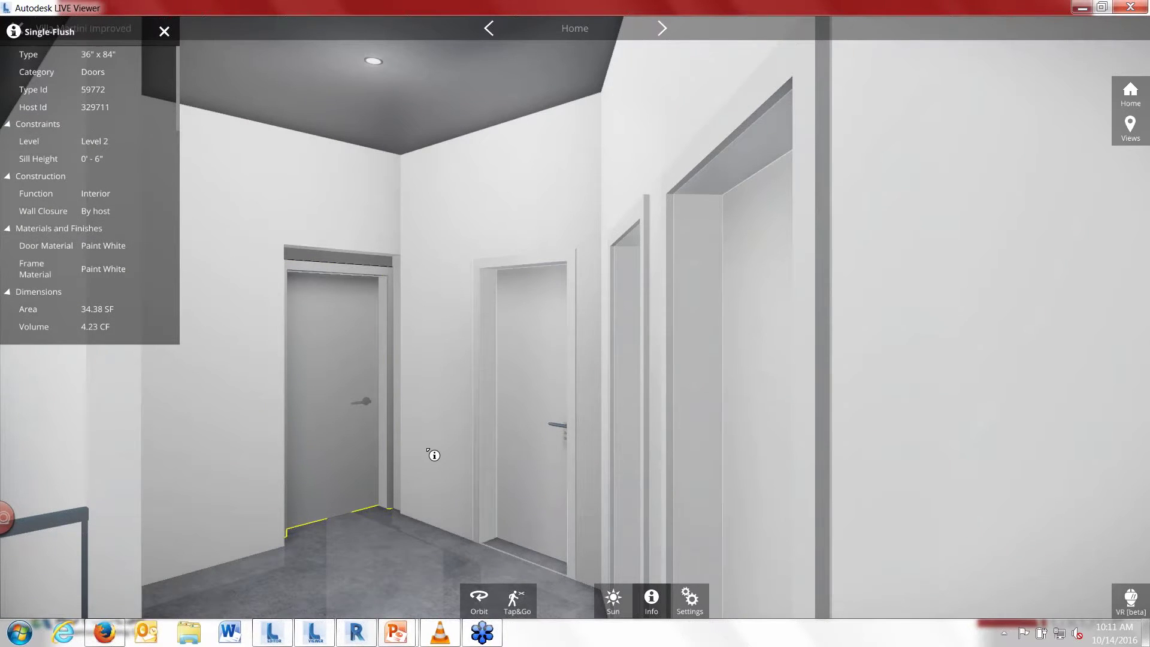
click(428, 450)
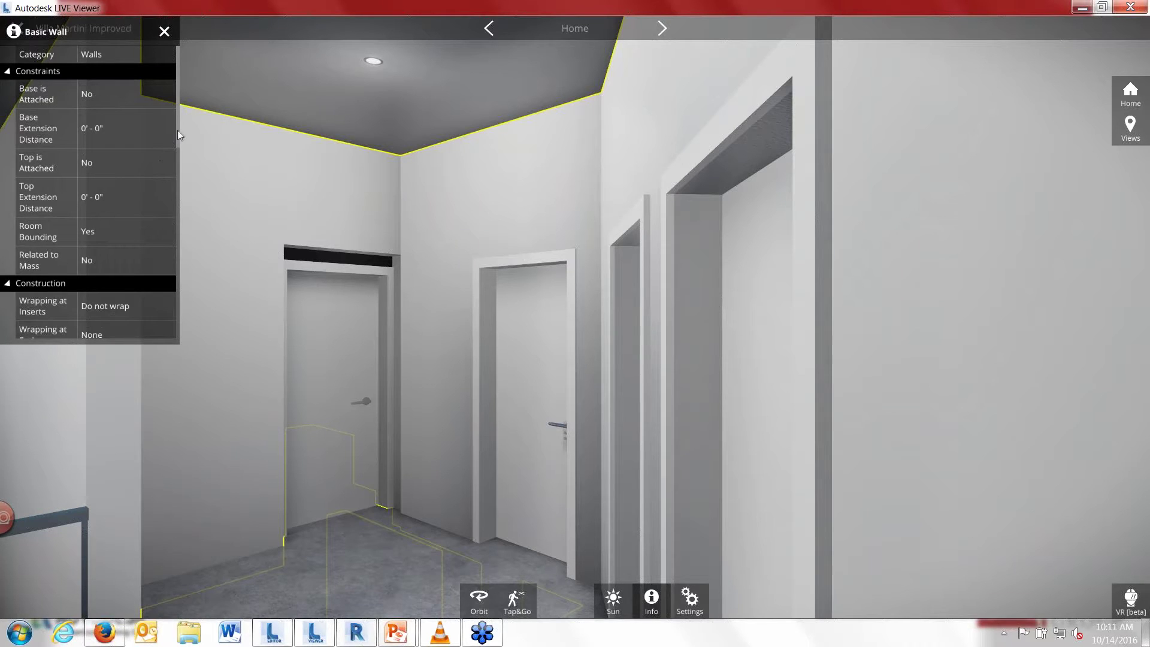
scroll(177, 131, down, 5)
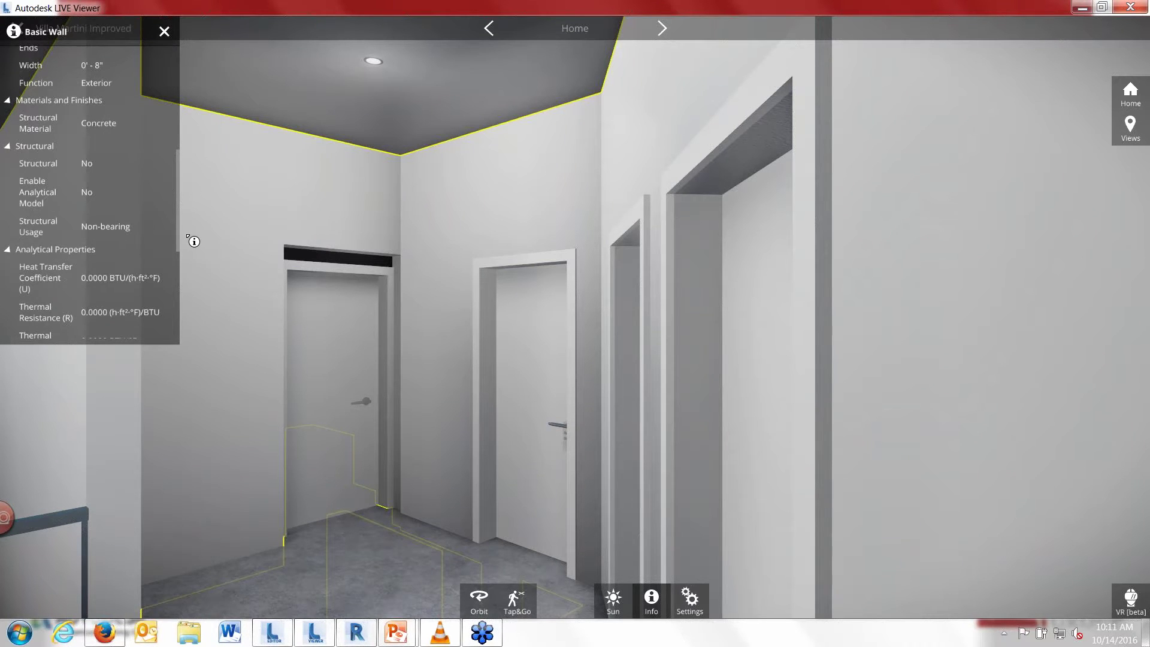
Step: Switch to the PowerPoint slide show, advance it by one slide, and return to Autodesk LIVE Viewer
click(395, 632)
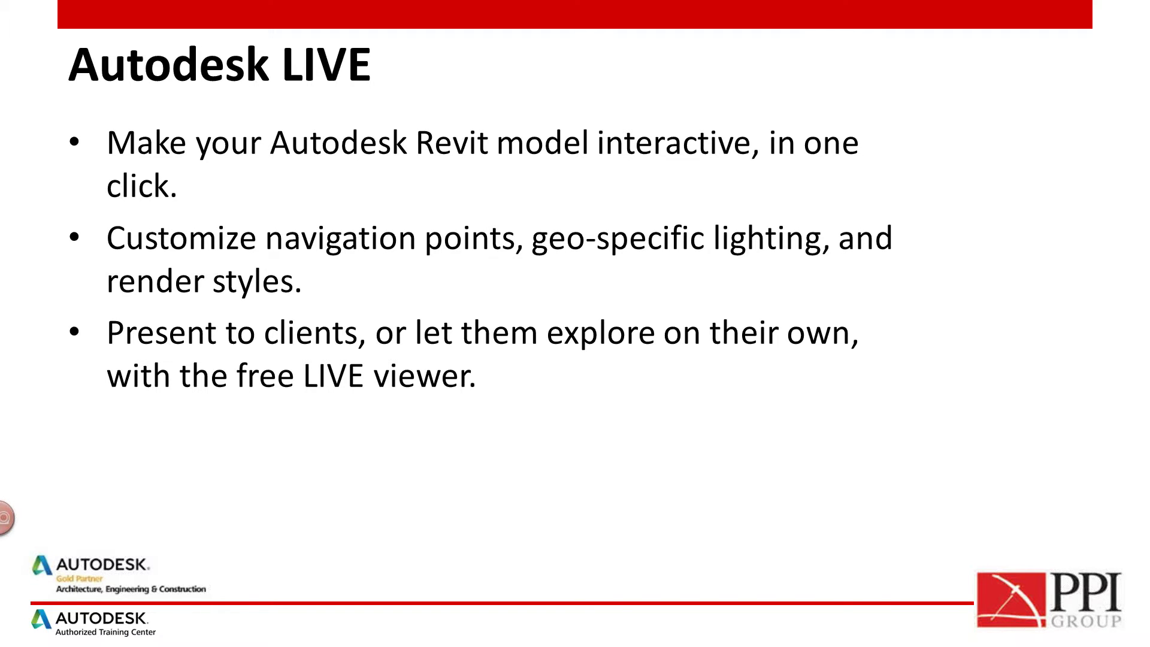
key(Right)
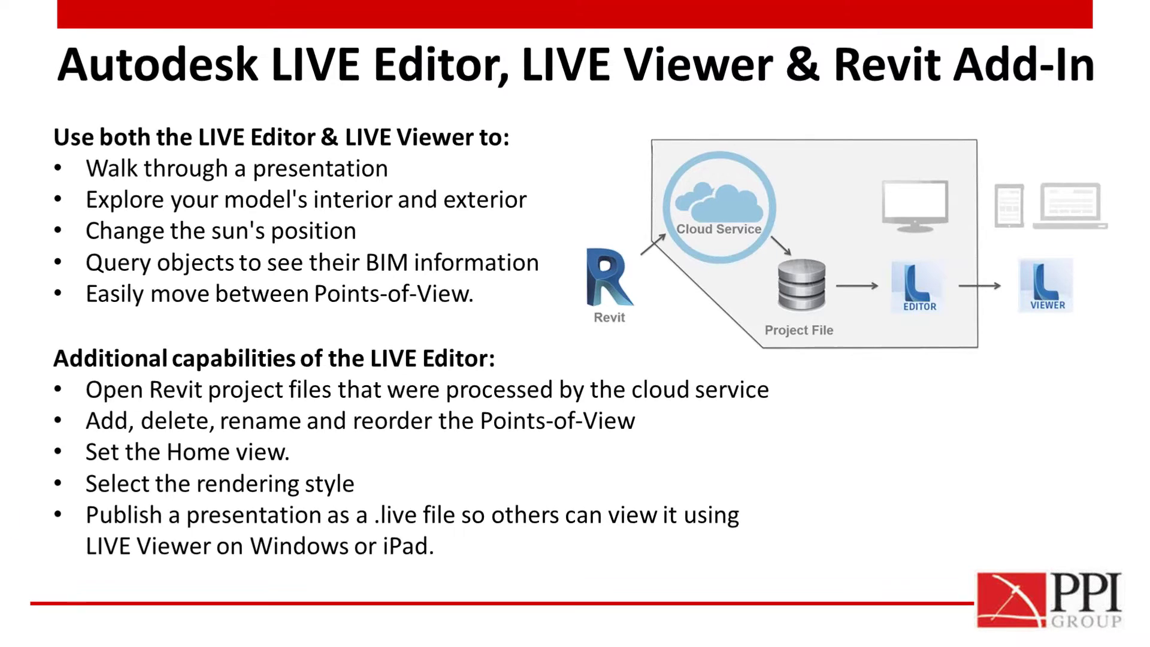
key(super+Tab)
key(super+Tab)
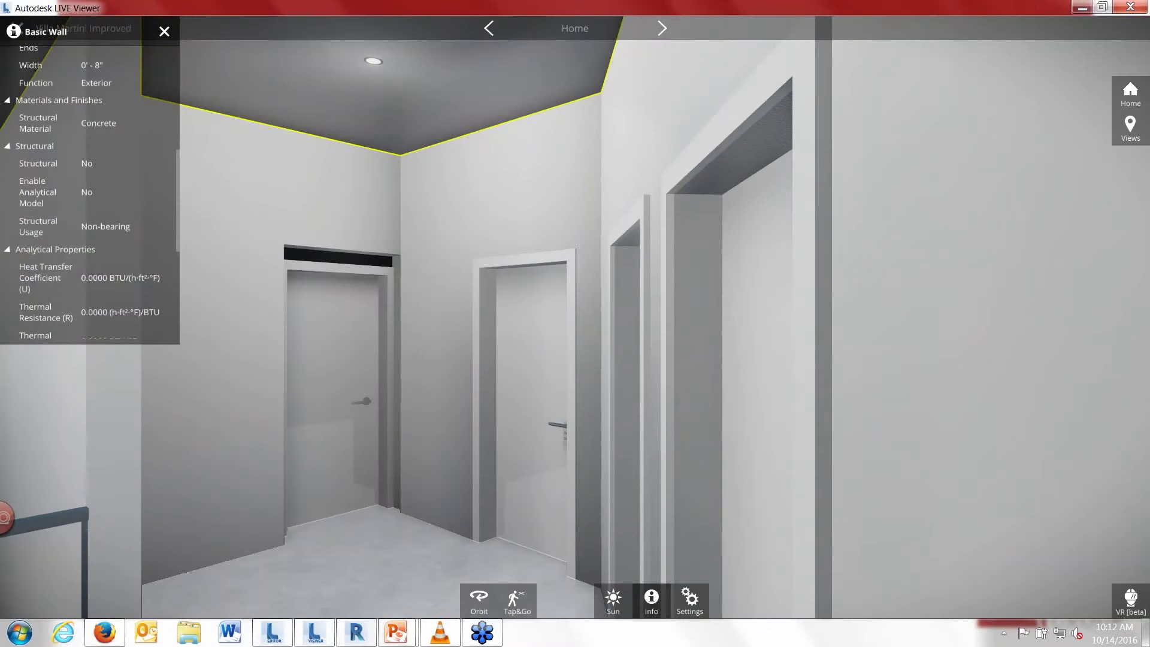
Step: Dismiss the wall's object information and return the villa model to its Home view
click(164, 33)
click(164, 33)
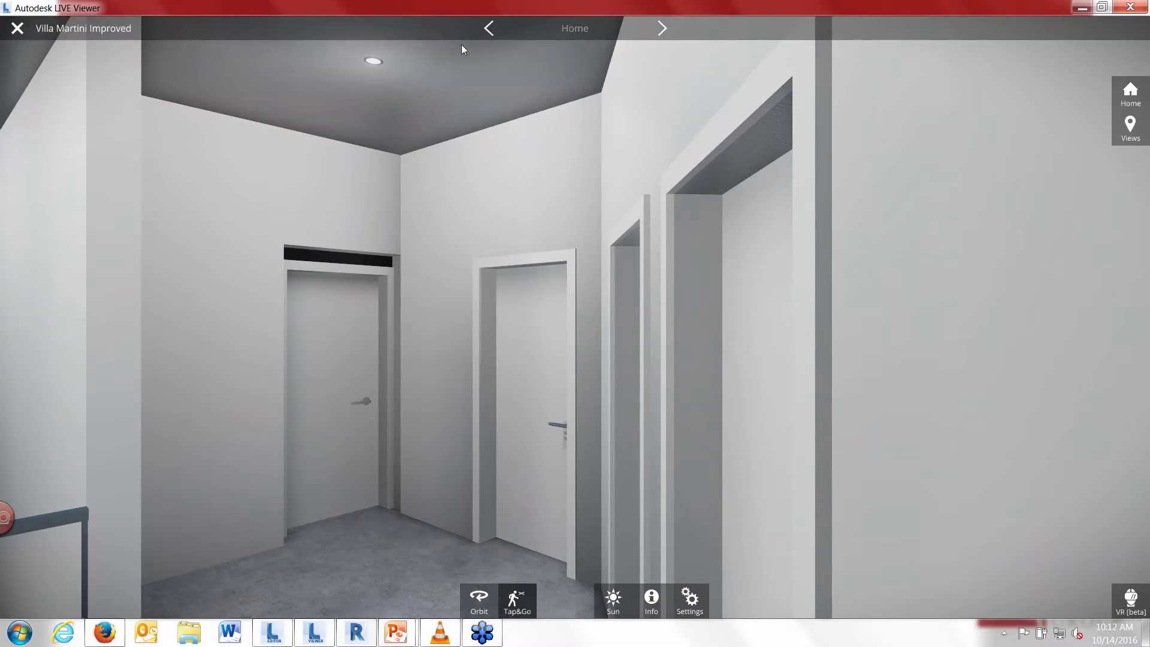
click(1122, 99)
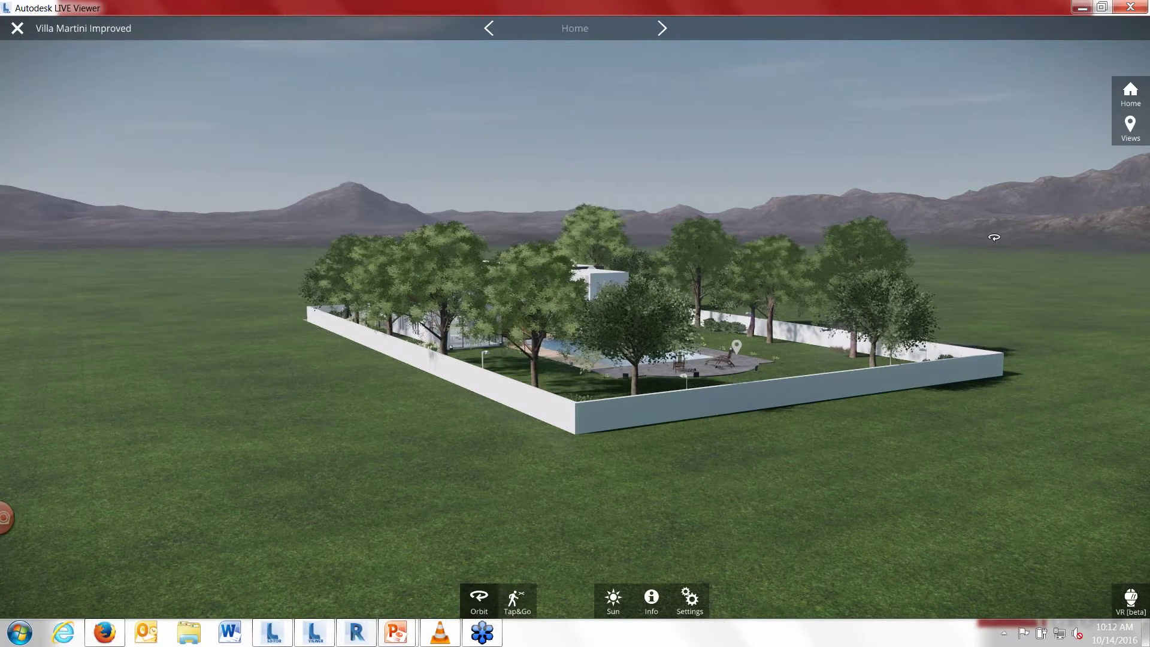
Step: Show the villa's points of view, switch to Autodesk LIVE Editor and show the points of view of the Architecture02 model
click(1130, 127)
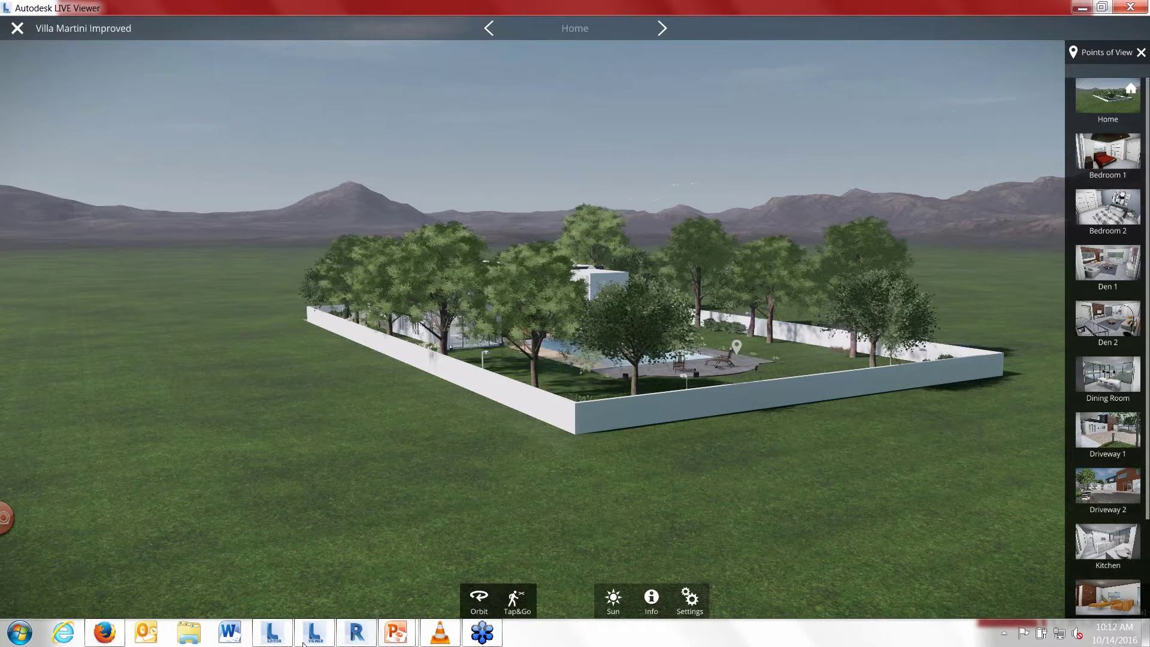
click(274, 638)
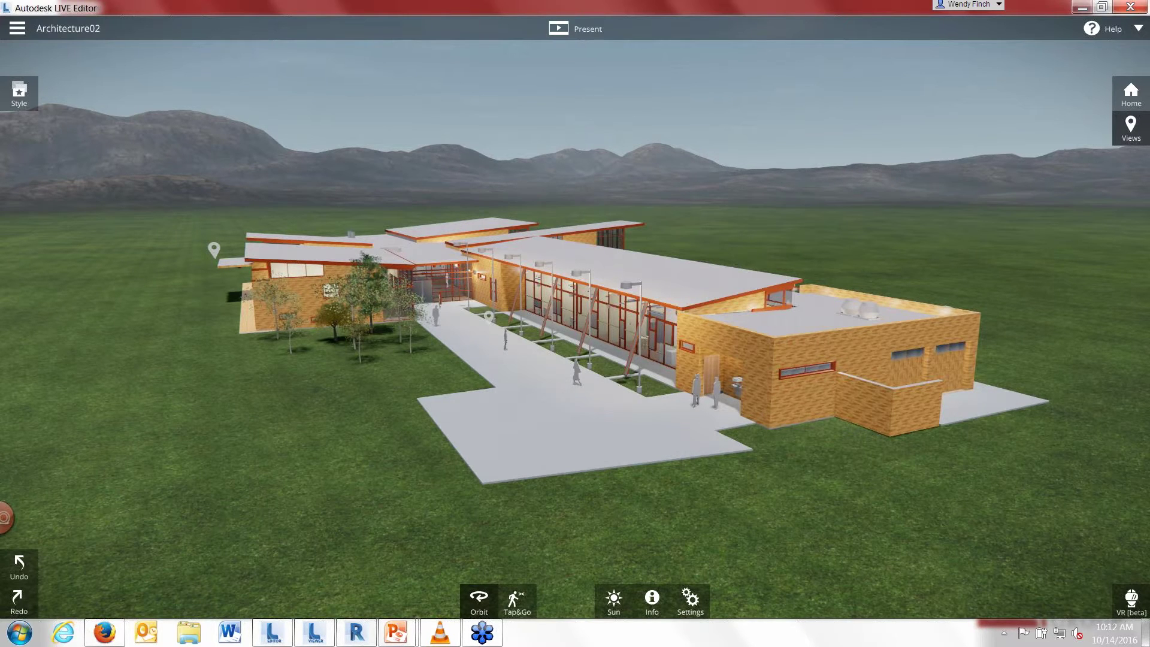
click(1115, 133)
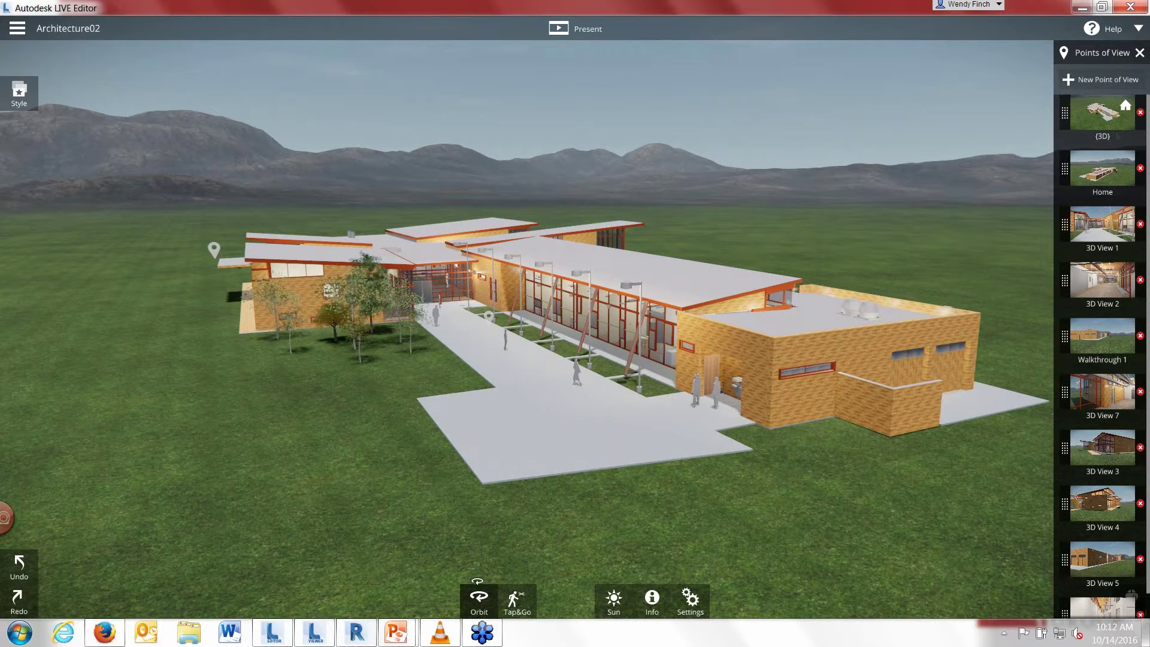
Step: Switch to Revit with the 3D view of Architecture02.rvt and display the add-in commands that include Go LIVE
click(361, 638)
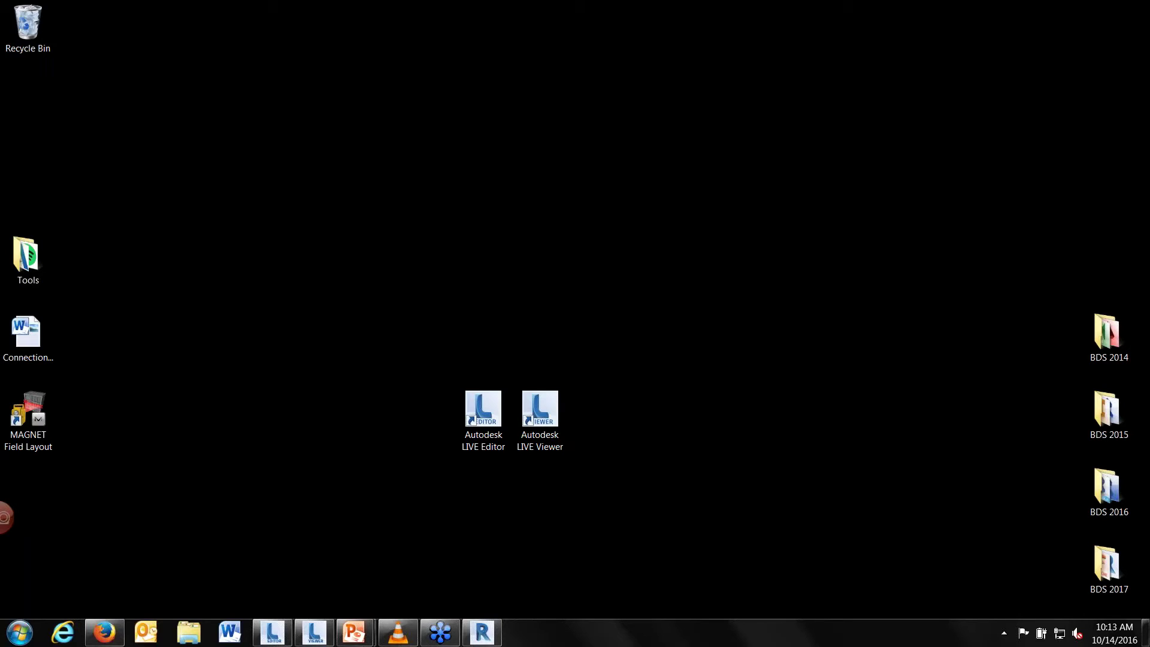
click(485, 636)
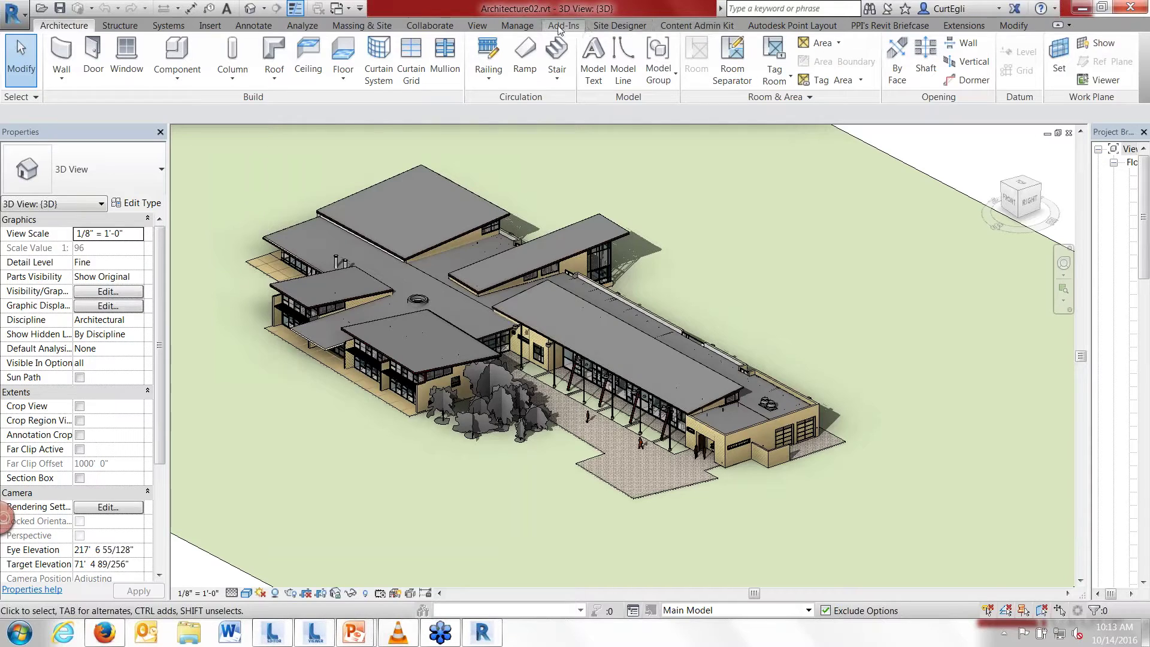
click(560, 25)
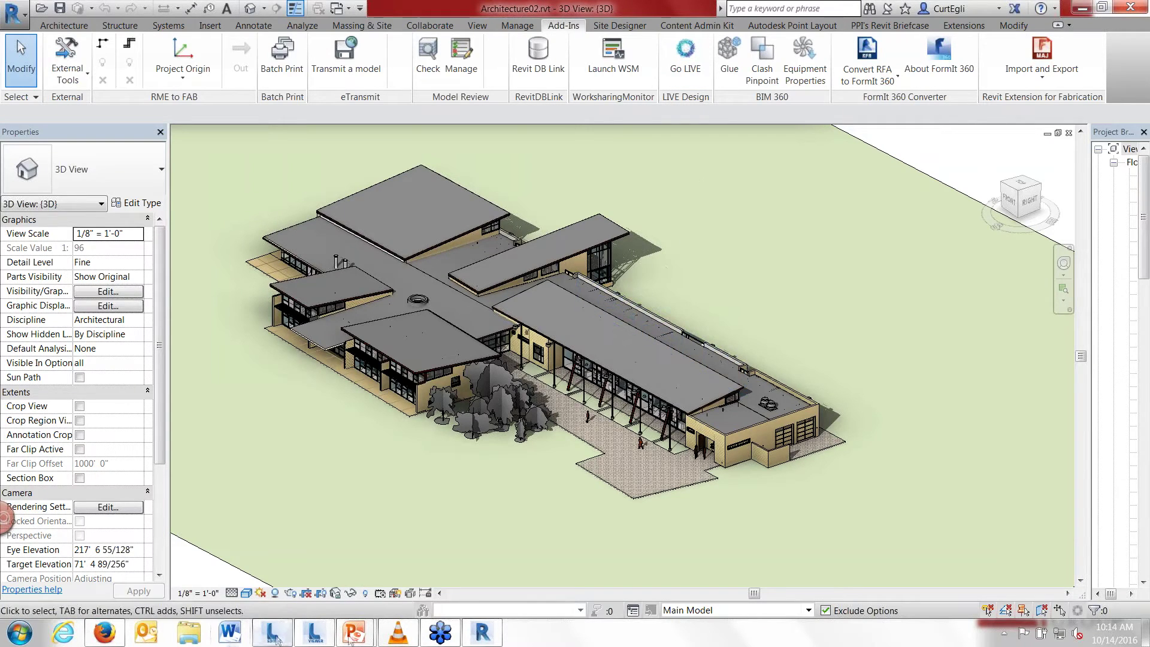
Step: Return to the PowerPoint slide show, and play the Live preparation video full screen in VLC media player
mouse_move(356, 636)
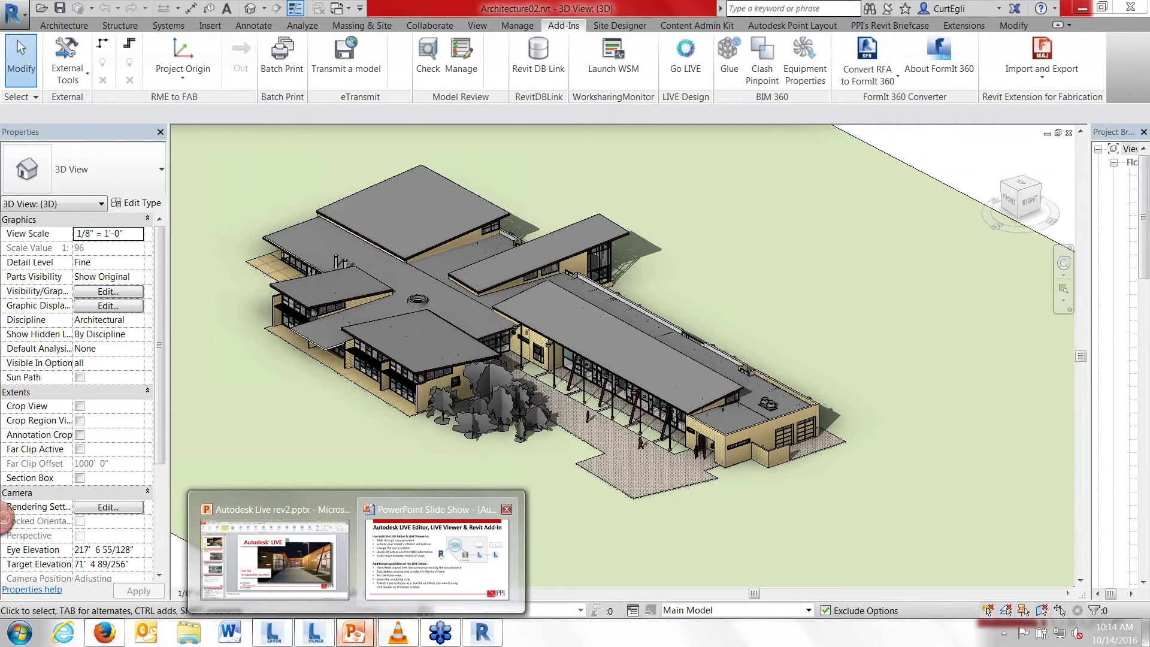
click(421, 560)
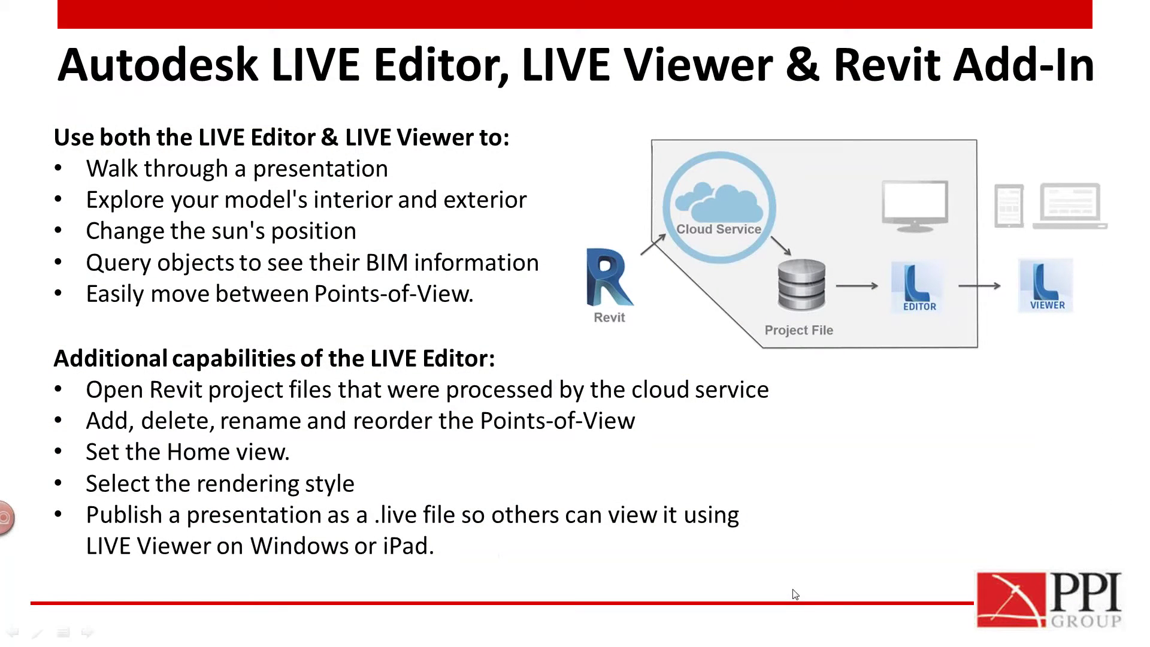
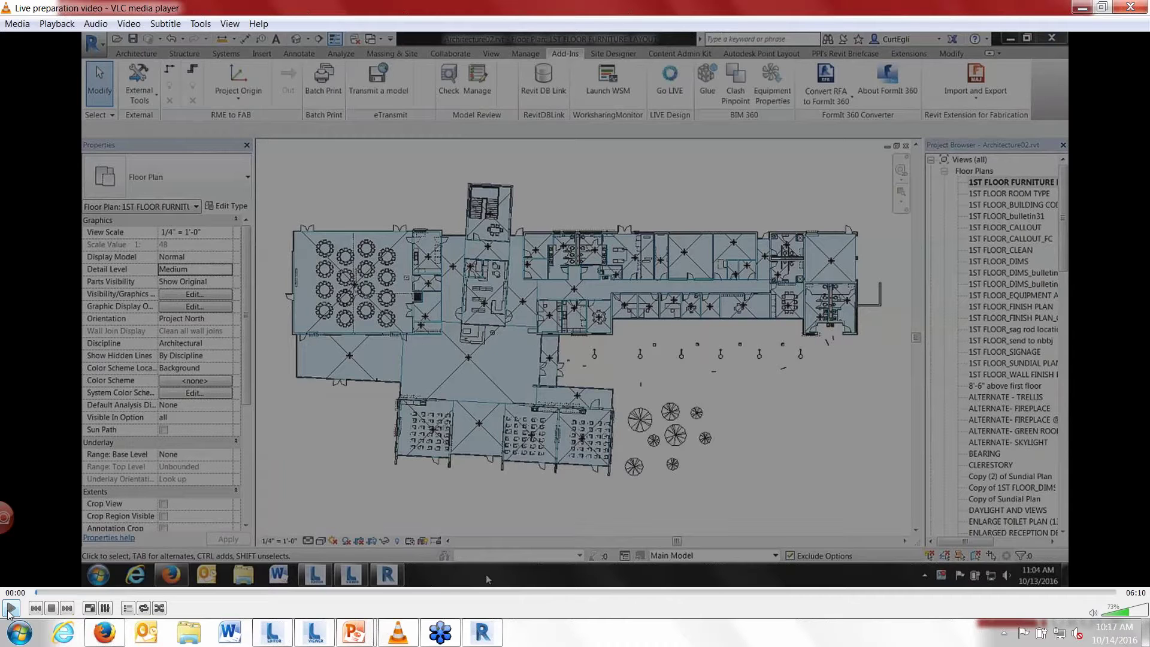
click(10, 609)
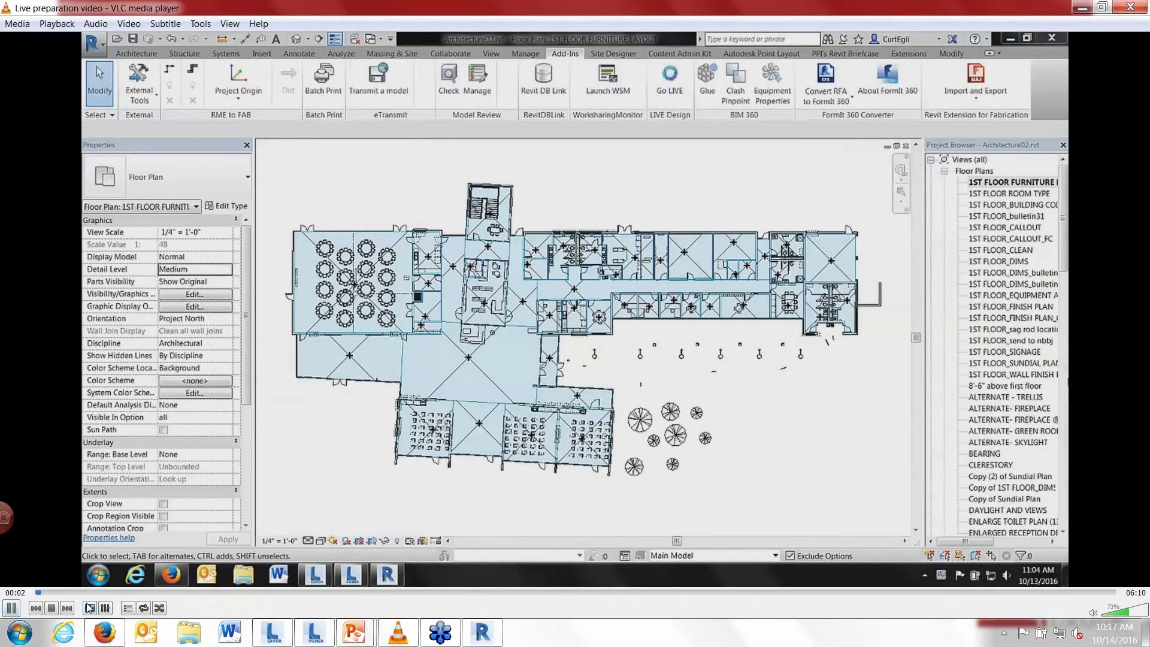
click(89, 608)
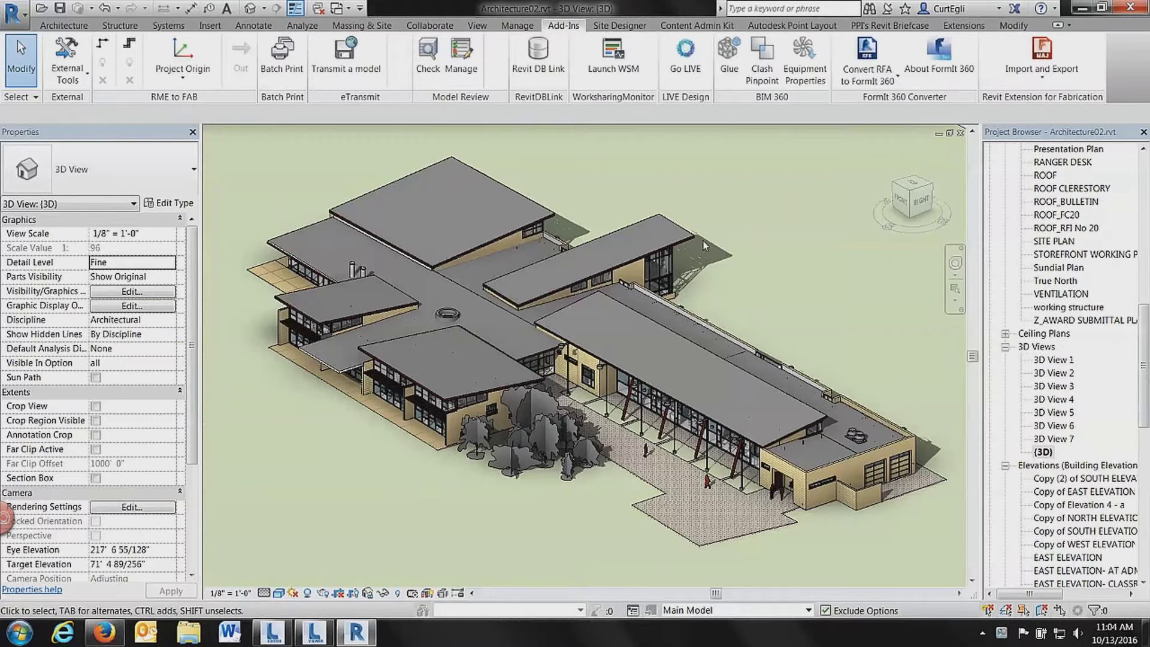
Step: Save the {3D} view of Architecture02.rvt and process it through Go LIVE, closing the job window once the download finishes
click(677, 66)
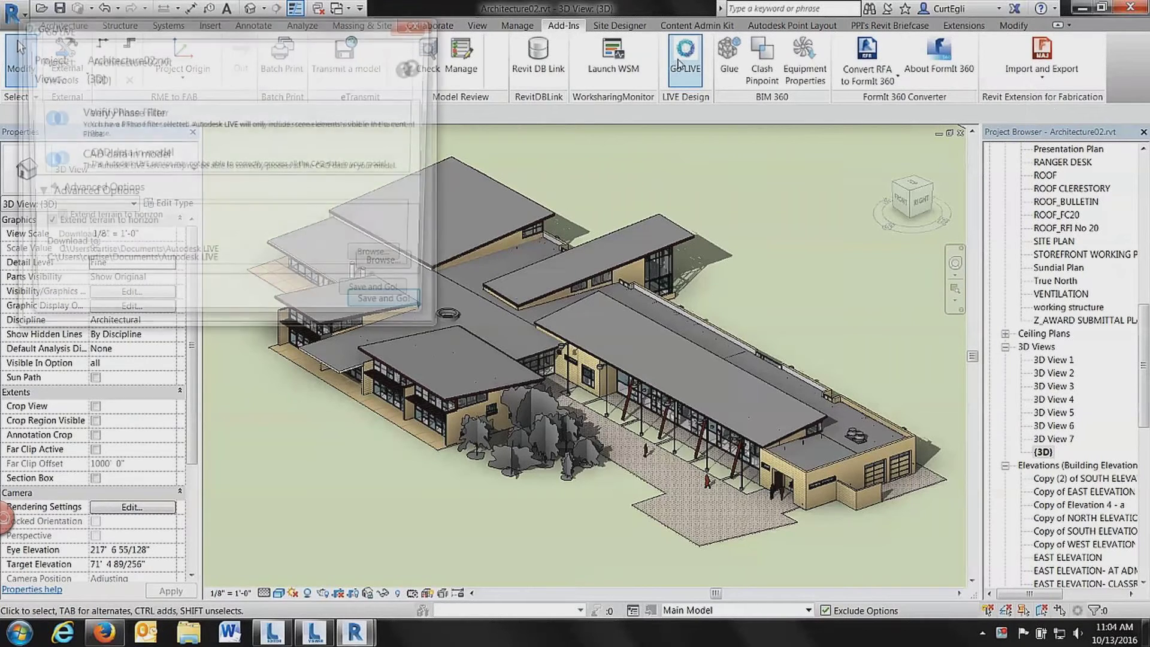
drag(312, 32, 473, 151)
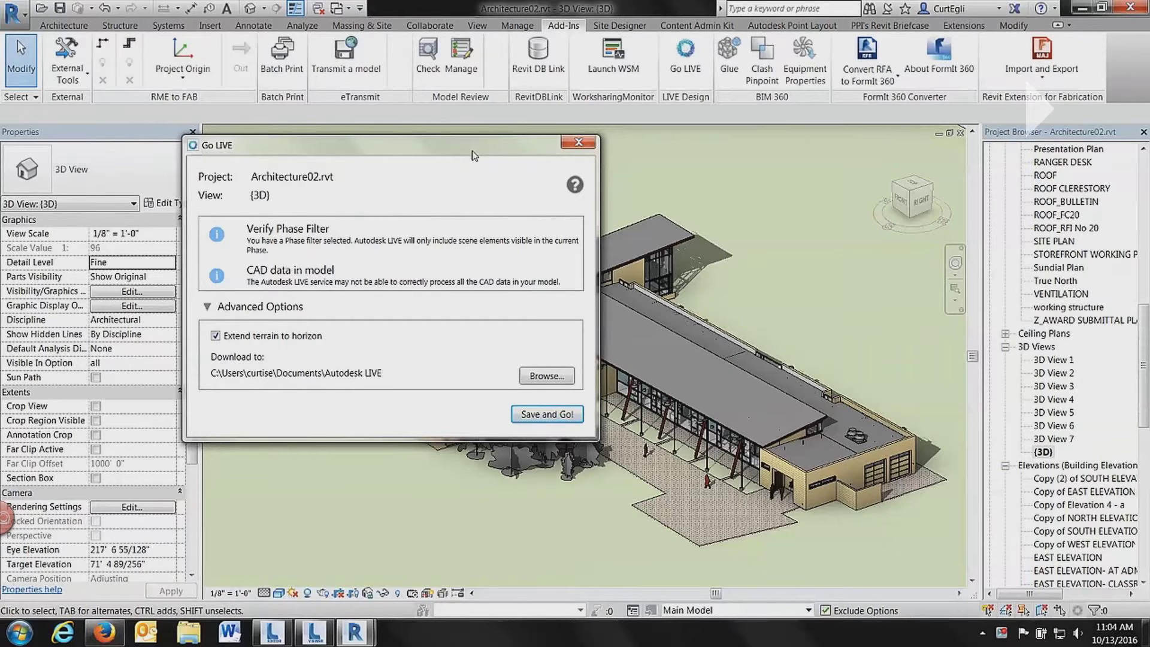
click(544, 417)
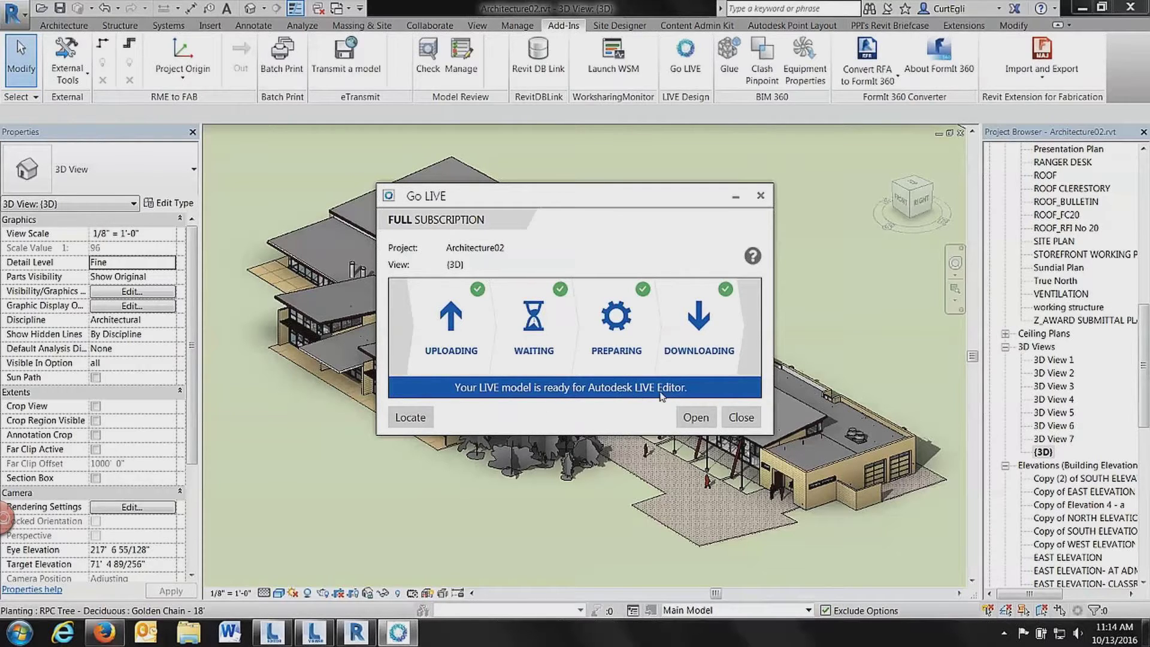
click(740, 418)
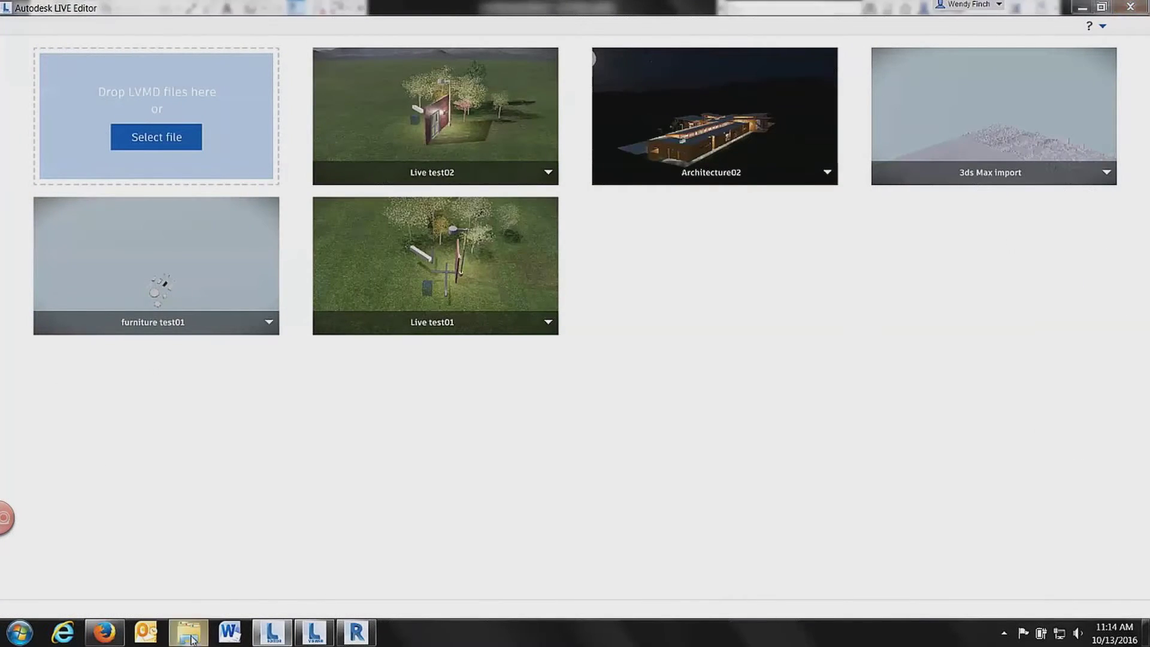
Step: Load Architecture02-_3D_-1.1.0.424(8).lvmd from the Autodesk LIVE folder in Documents into LIVE Editor, and minimize the file browser
click(190, 638)
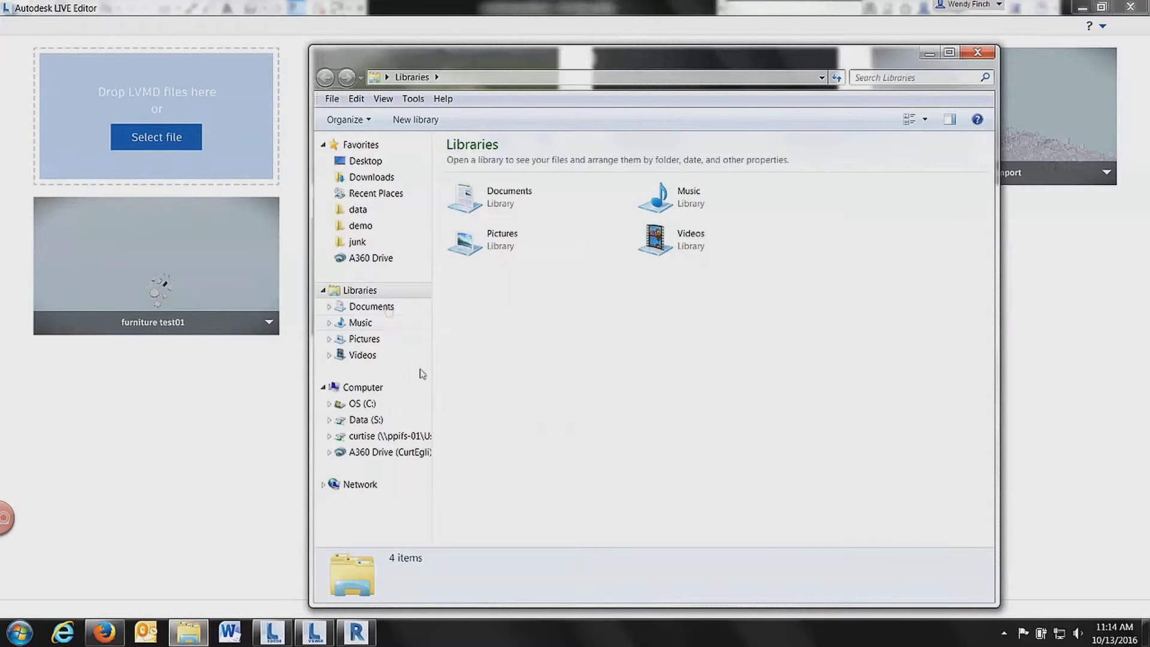
click(371, 308)
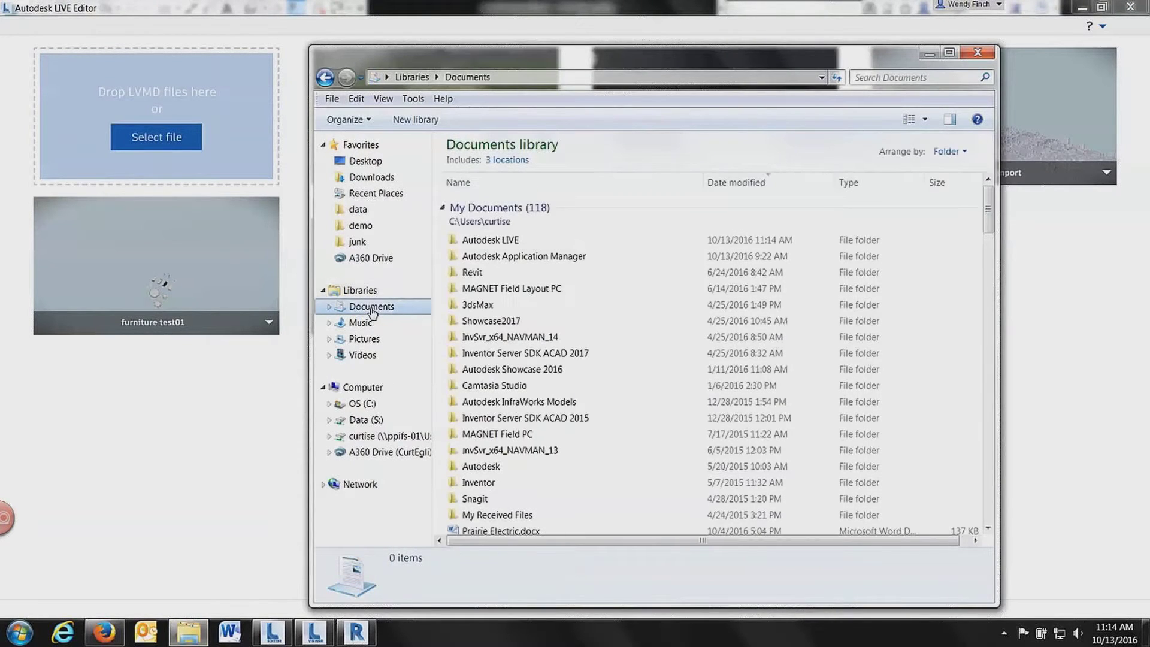
double_click(475, 242)
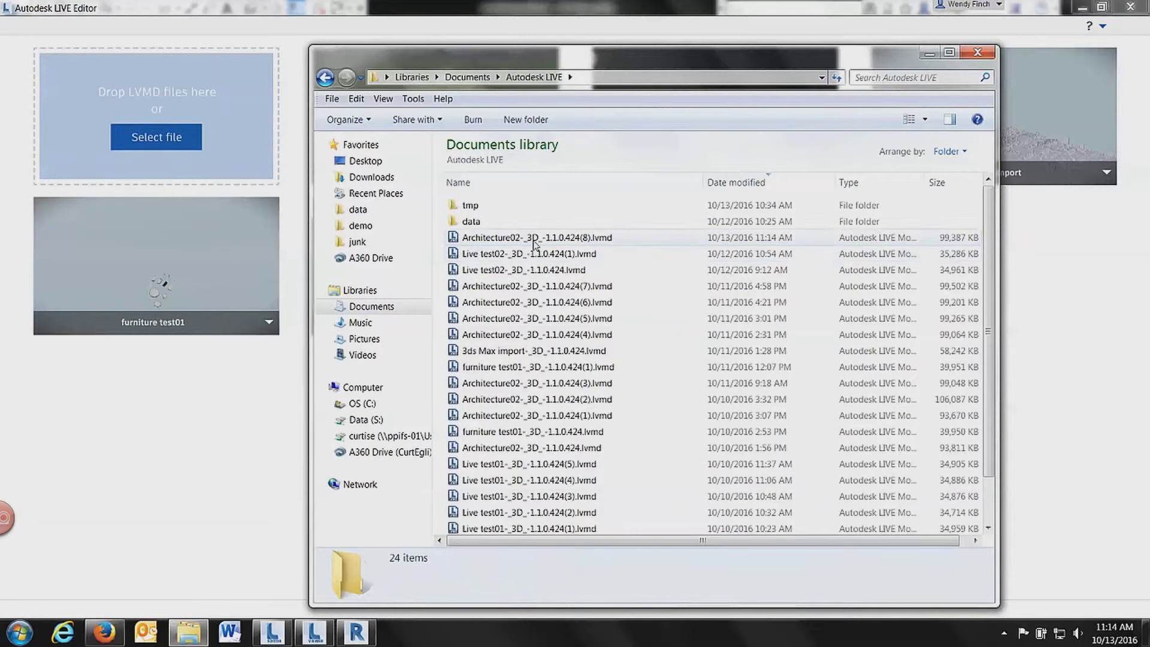
click(535, 239)
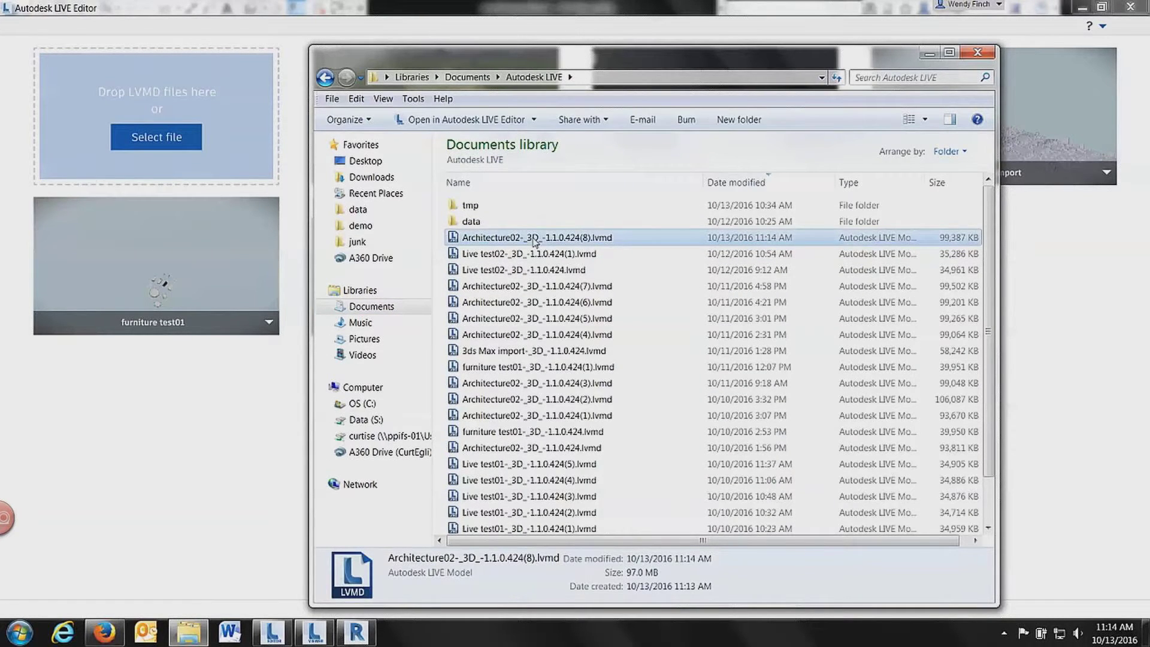
drag(565, 240, 159, 130)
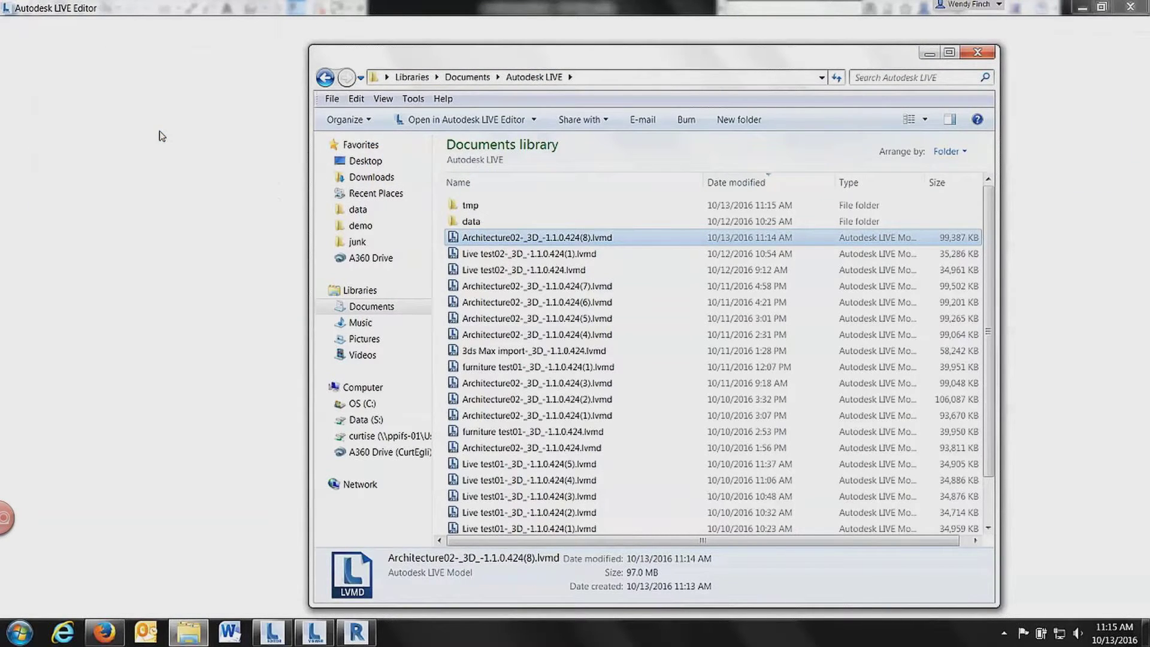
click(929, 53)
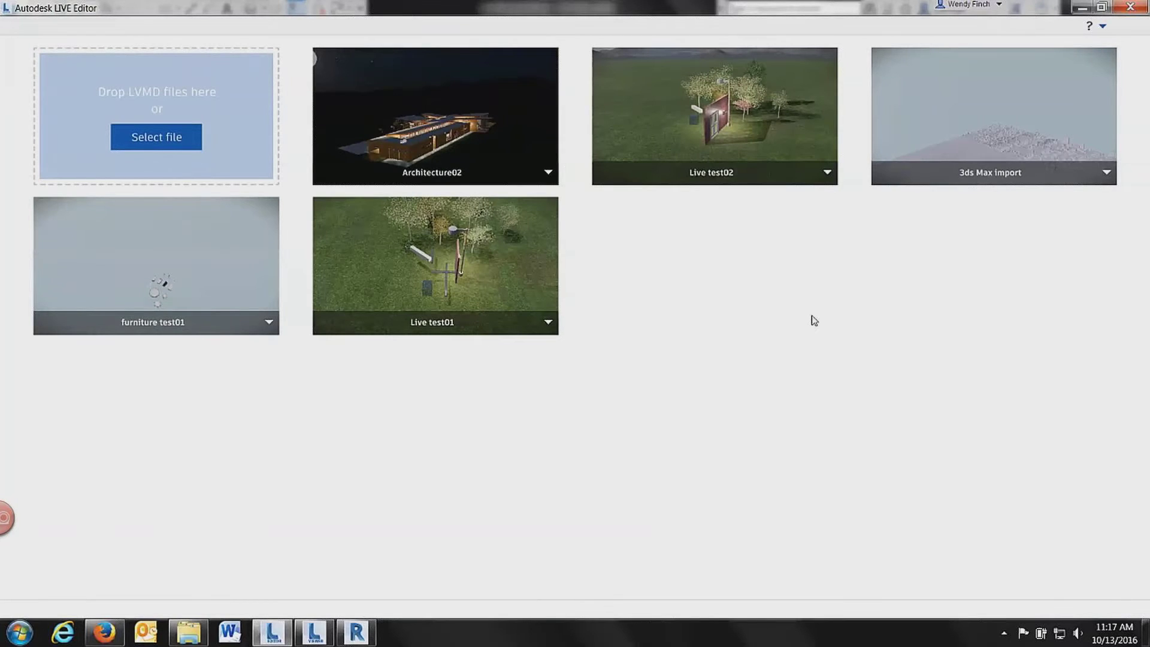
Step: Open the Architecture02 scene and set its sun position to 10:24 AM on June 21
click(468, 147)
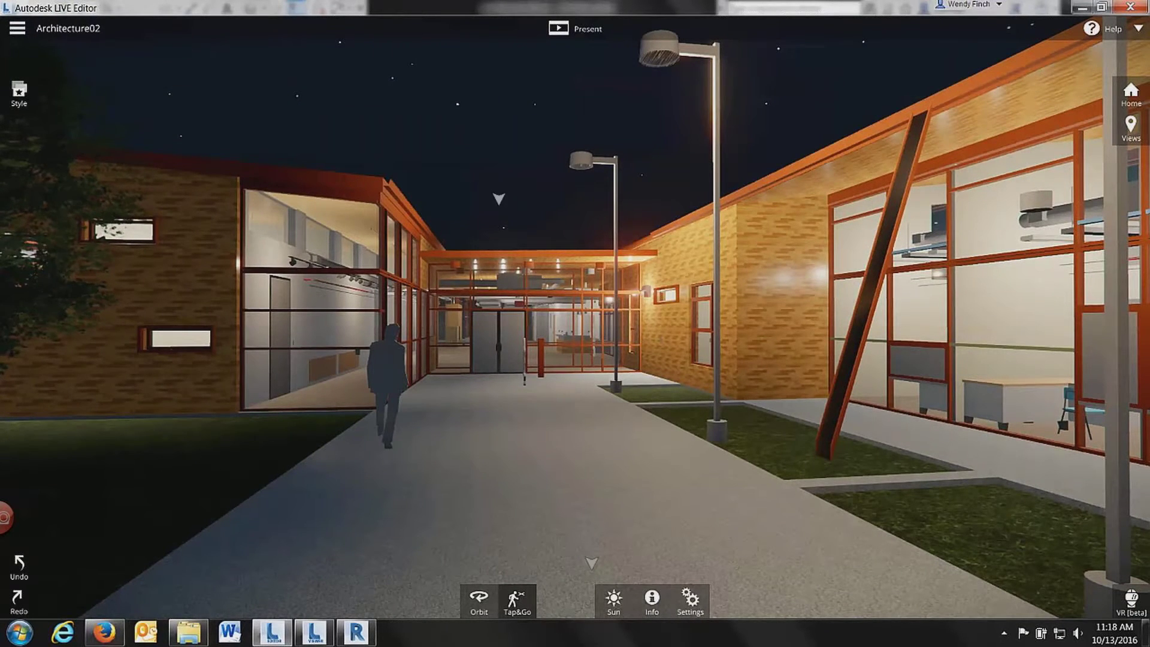
click(613, 604)
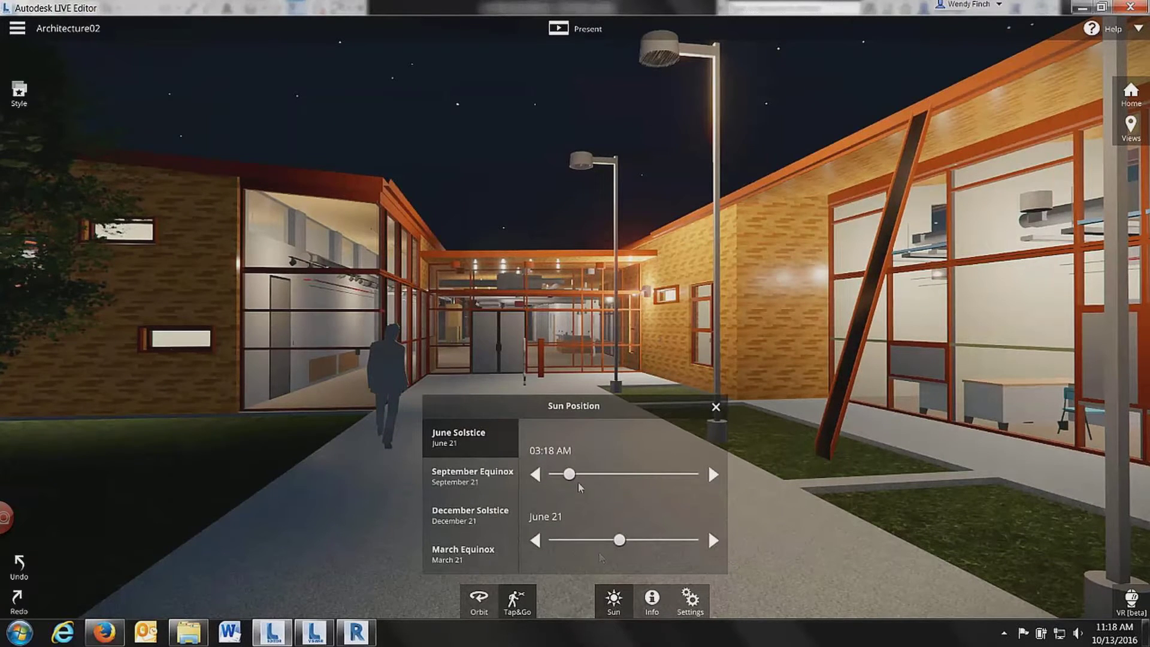
drag(570, 474, 614, 475)
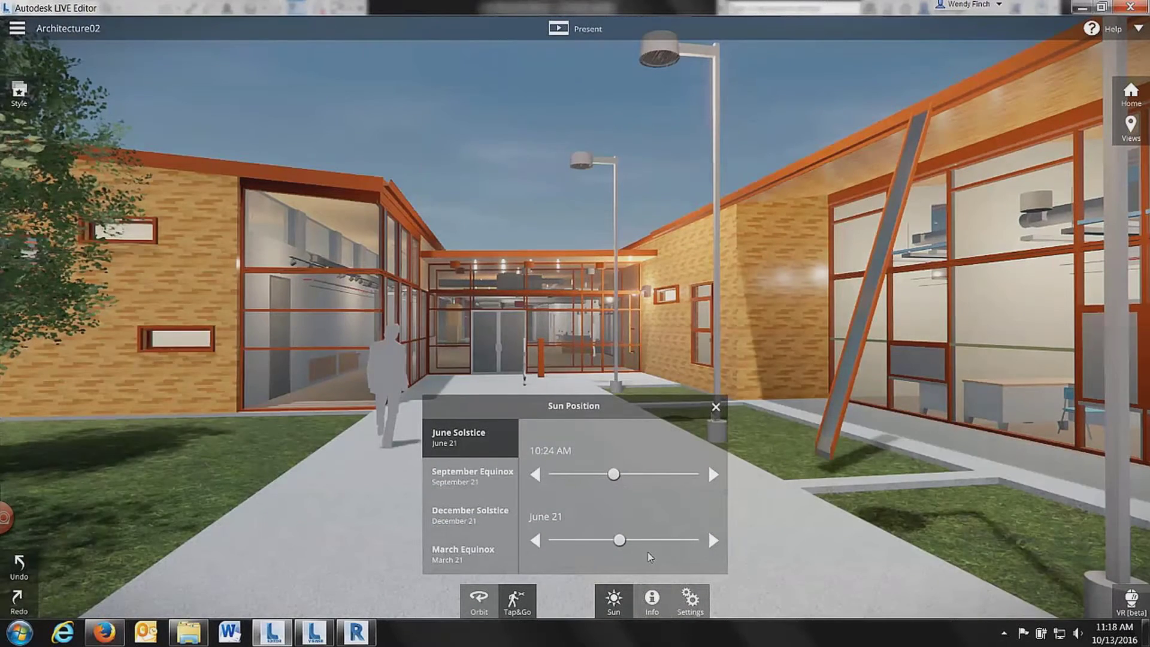
click(715, 409)
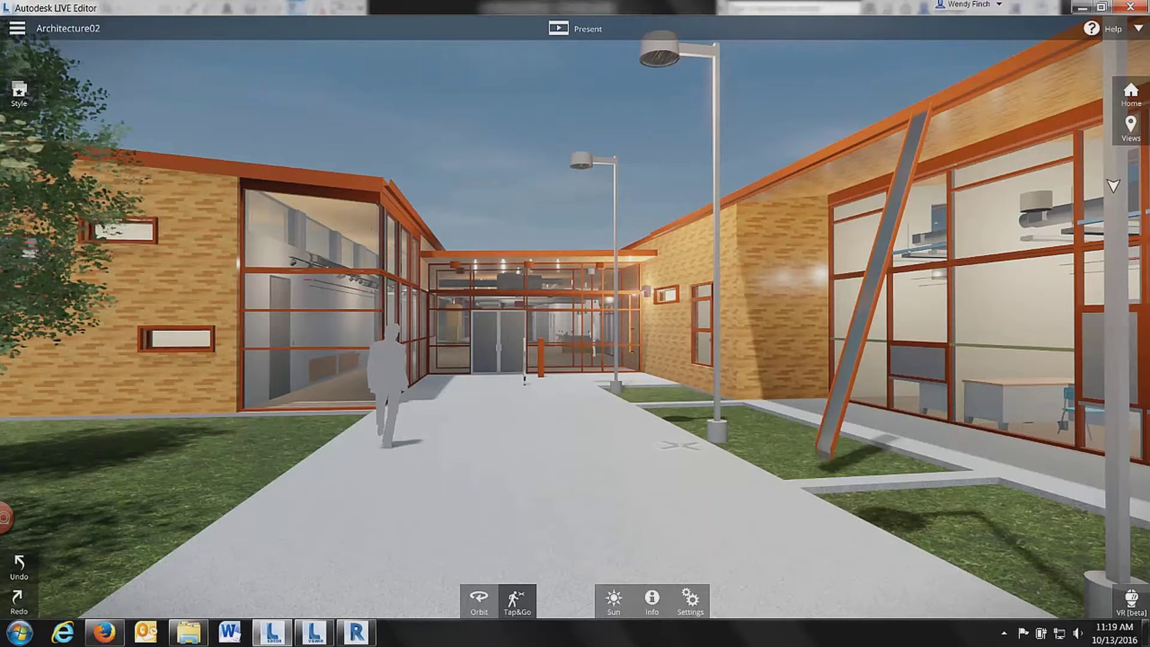
Step: Reorder the points of view with 3D View 2 below 3D View 1 and 3D View 7 below Walkthrough 1, and go to 3D View 2
click(1130, 127)
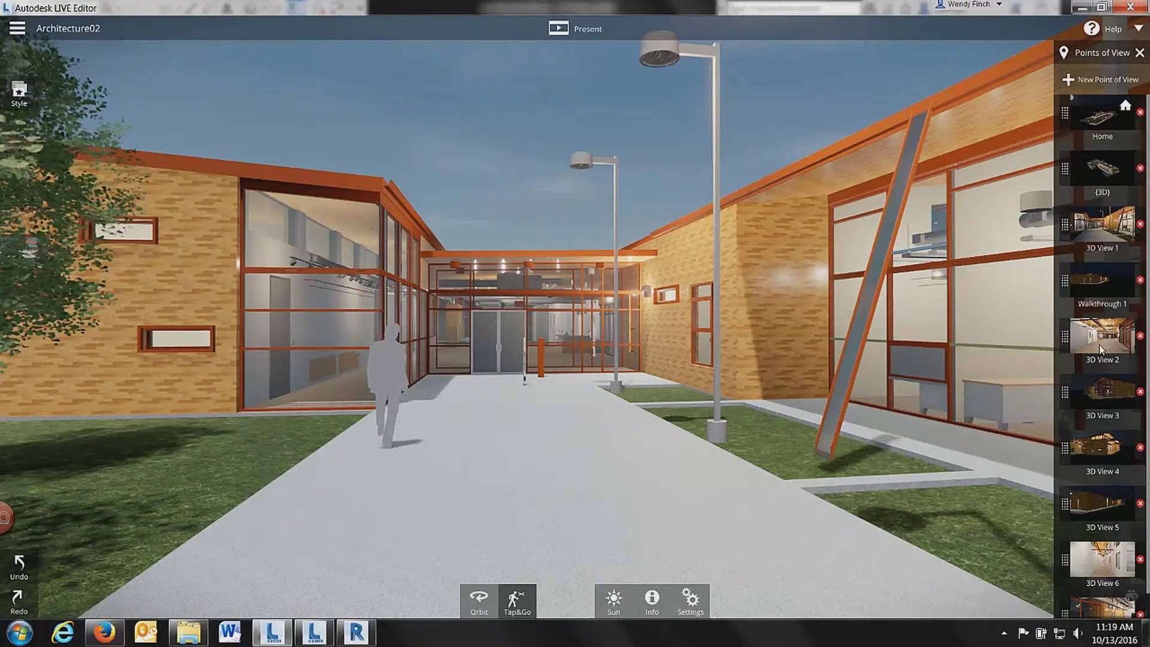
drag(1098, 344, 1109, 285)
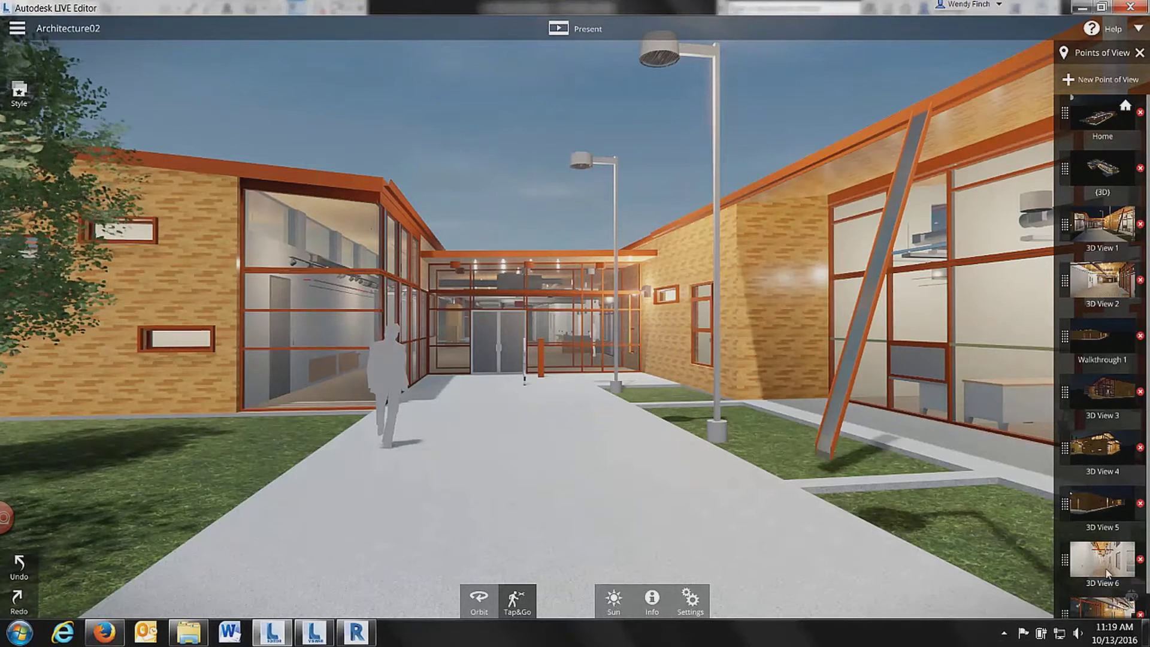
drag(1108, 572, 1103, 424)
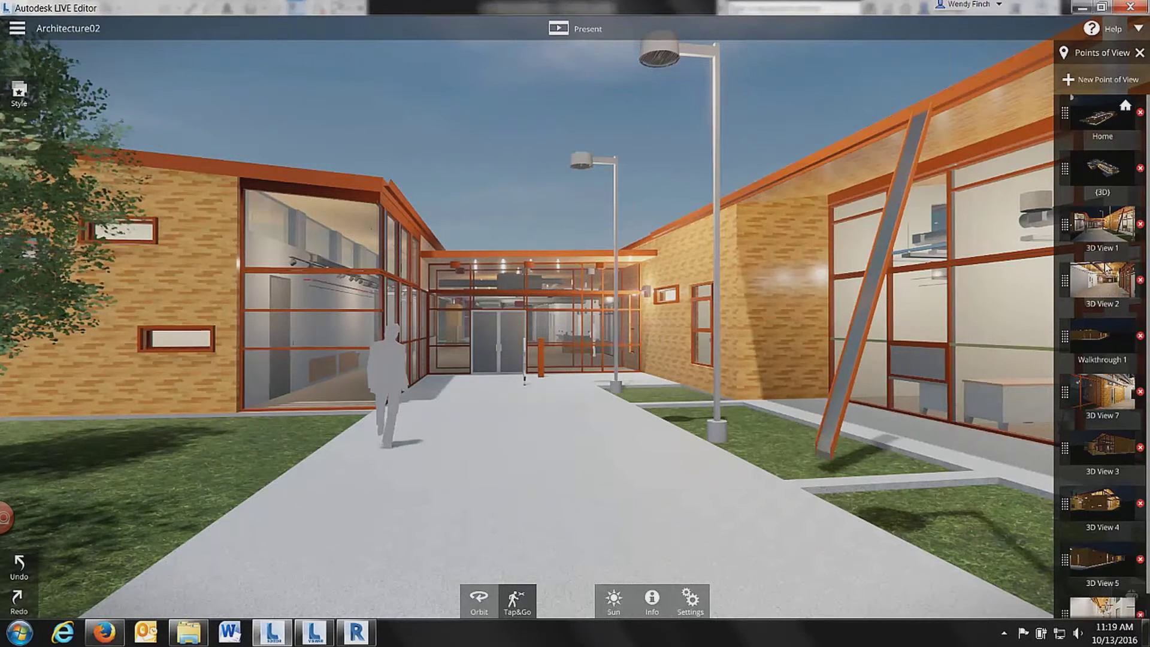
click(1106, 284)
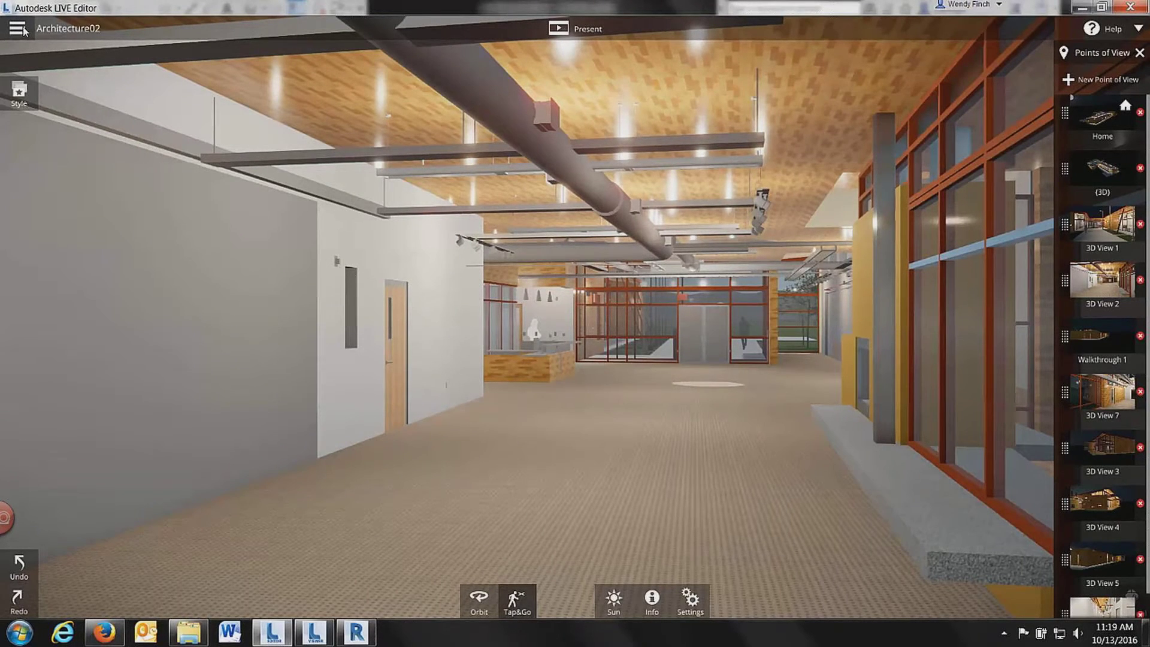
click(1140, 52)
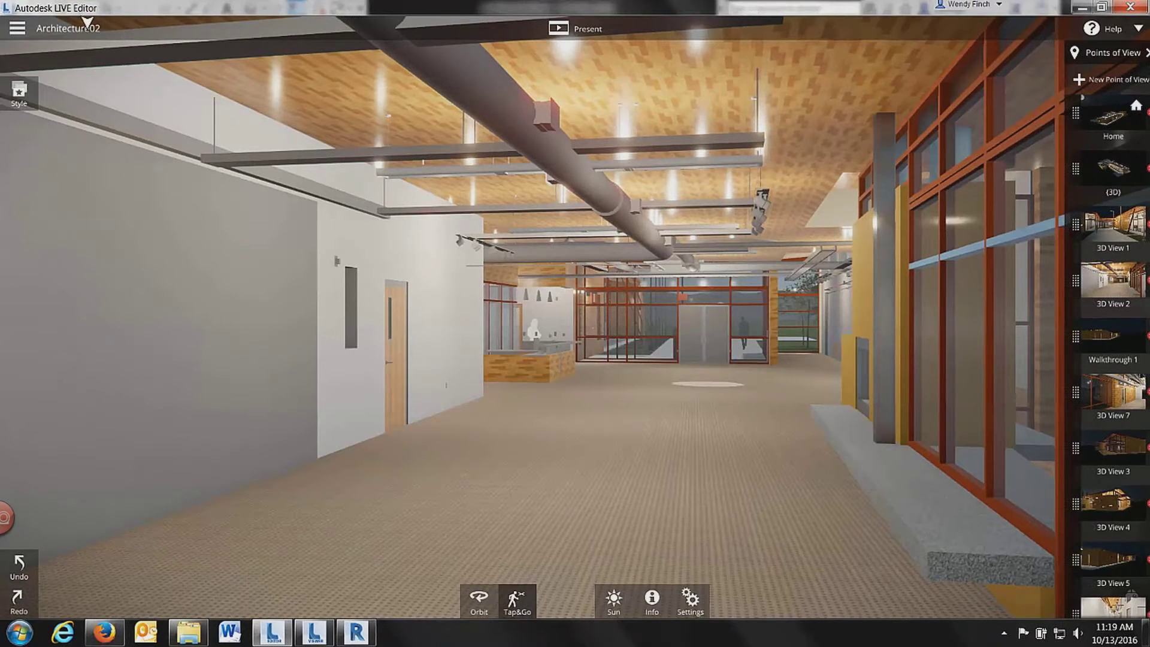
Step: Publish the Architecture02 scene as a Windows presentation to the Autodesk LIVE folder under C:\data\Webinars, and dismiss the completion dialog
click(17, 32)
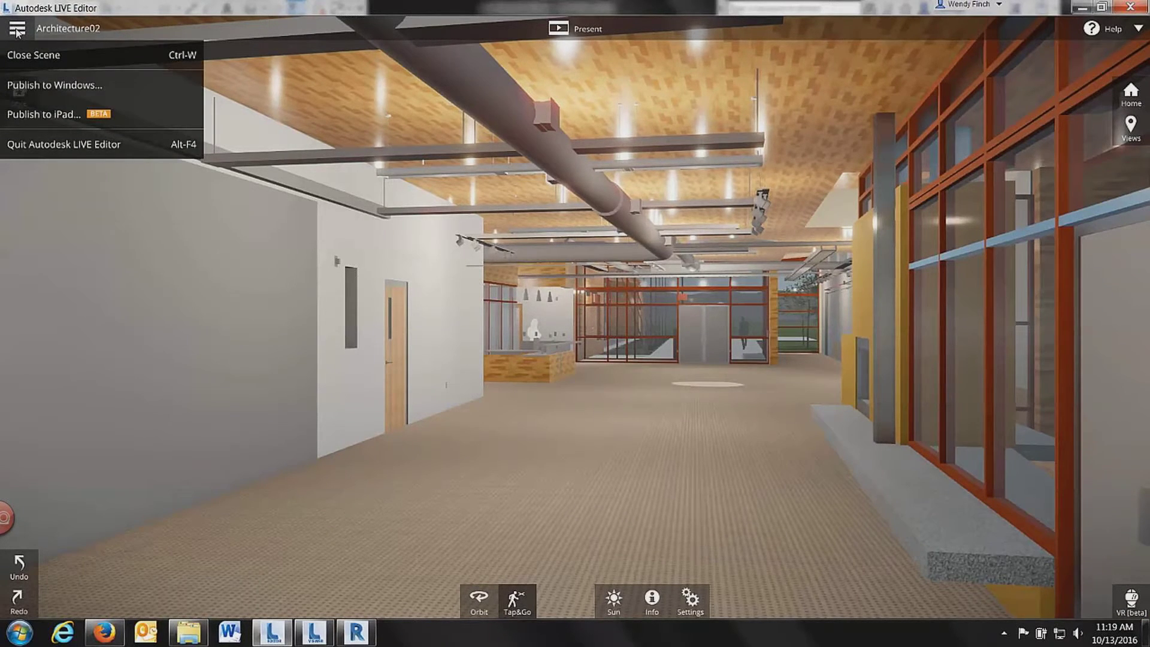
click(38, 87)
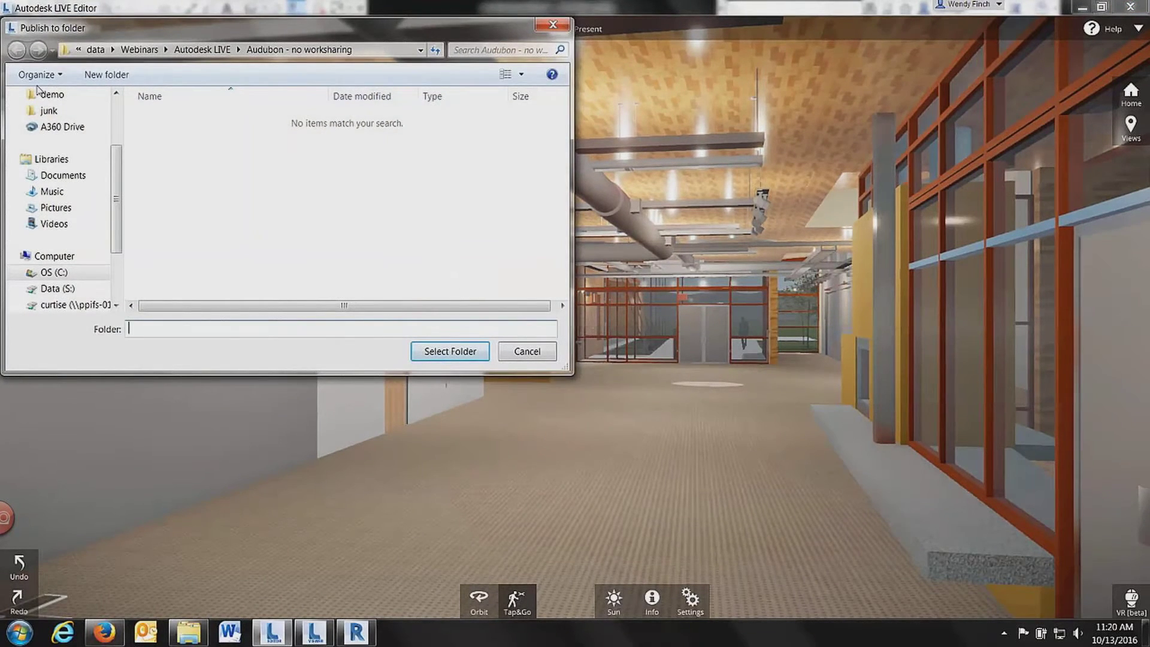
click(195, 51)
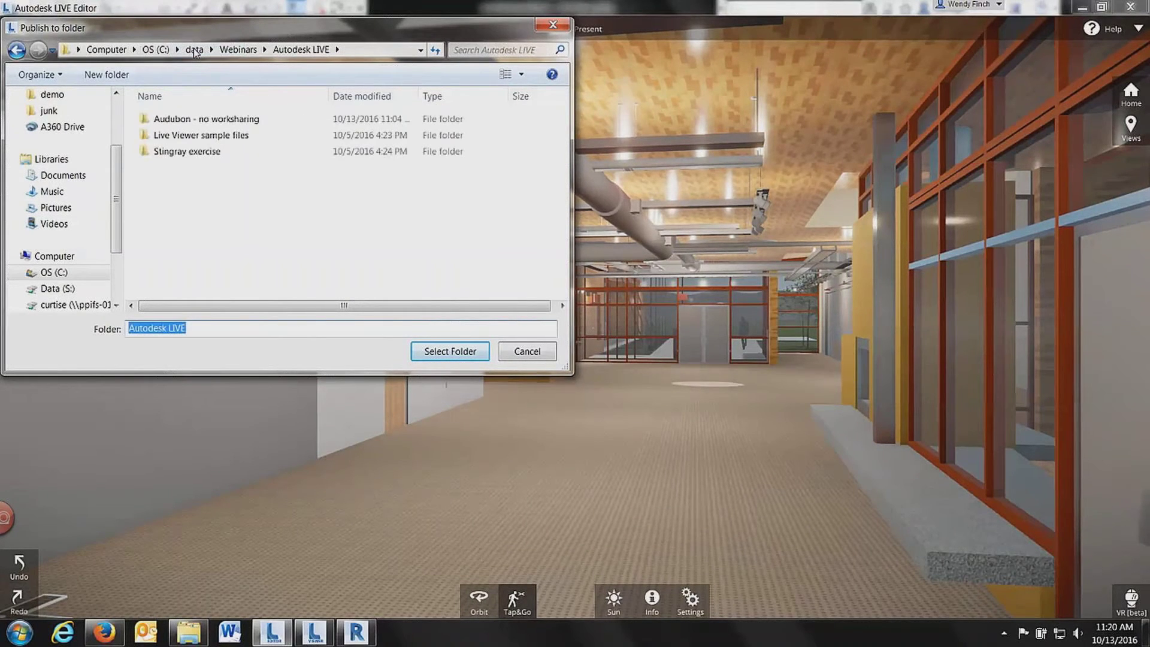
click(453, 353)
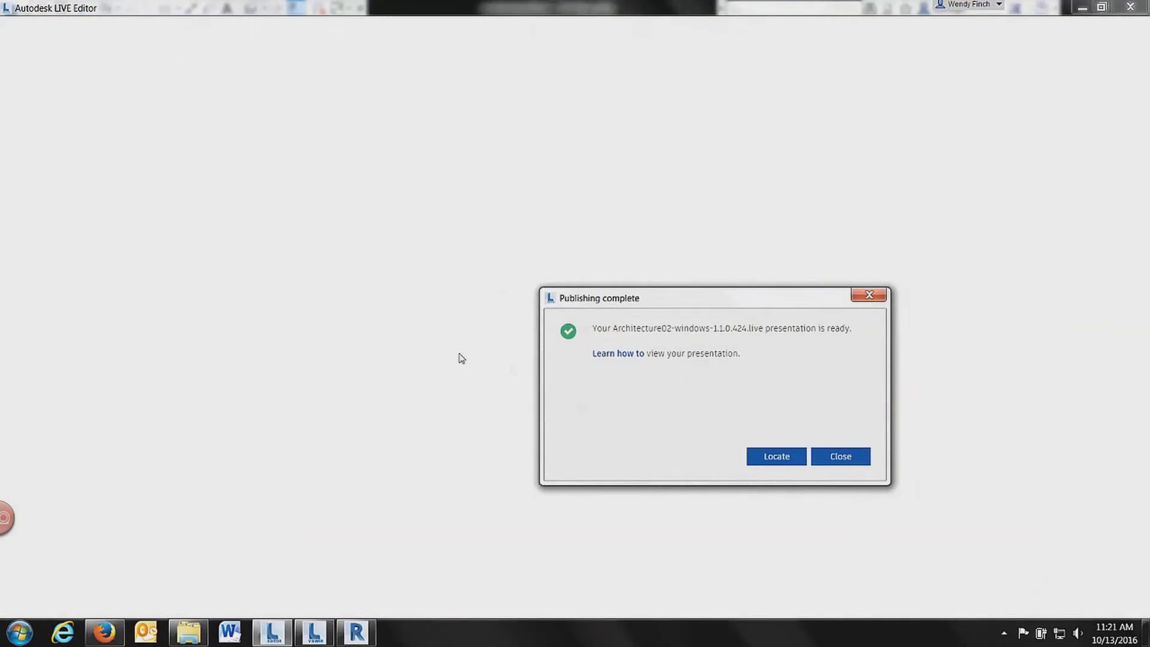
click(842, 458)
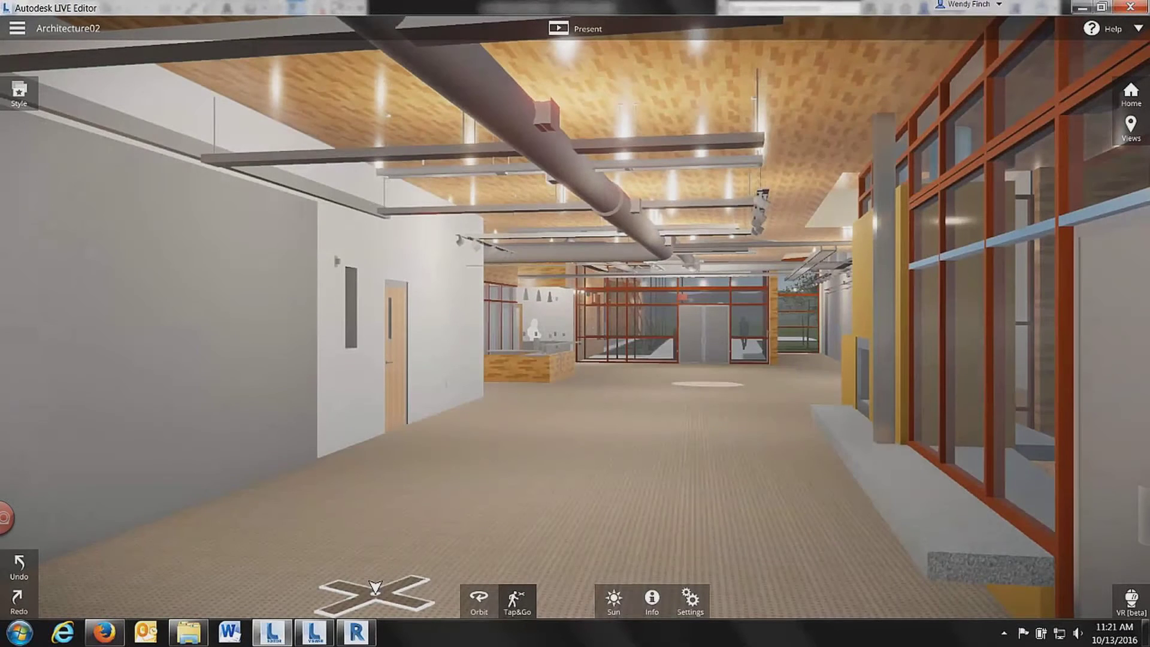
Step: Switch to LIVE Viewer and load Architecture02-windows-1.1.0.424.live from the Webinars\Autodesk LIVE folder, and minimize the file browser
click(314, 632)
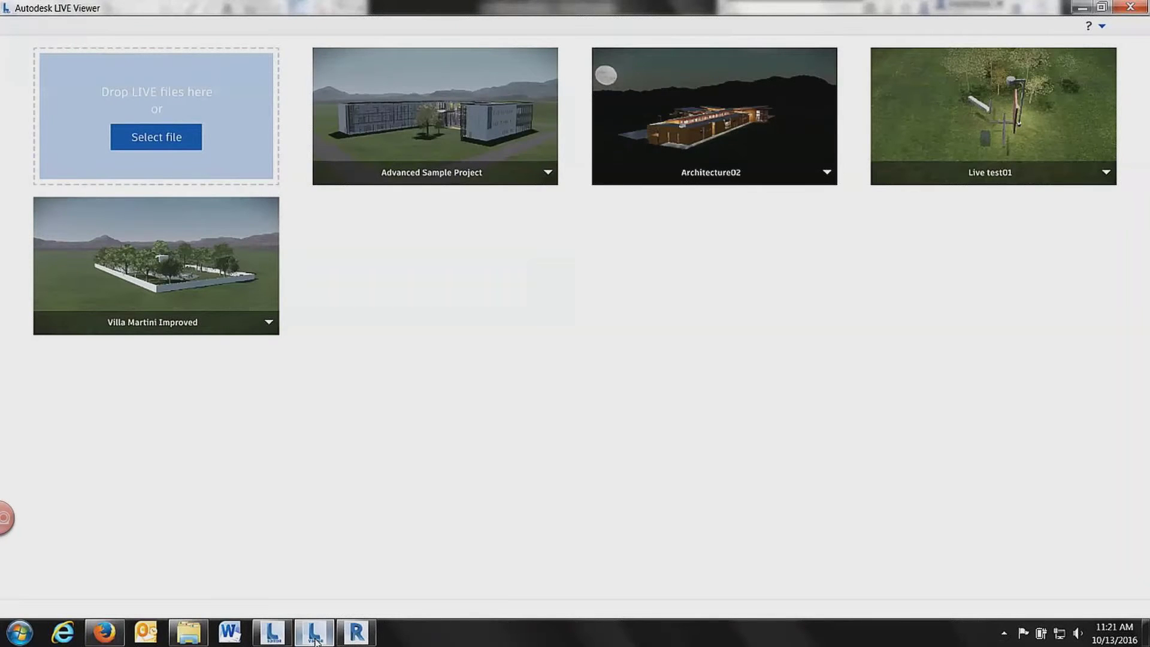
click(190, 635)
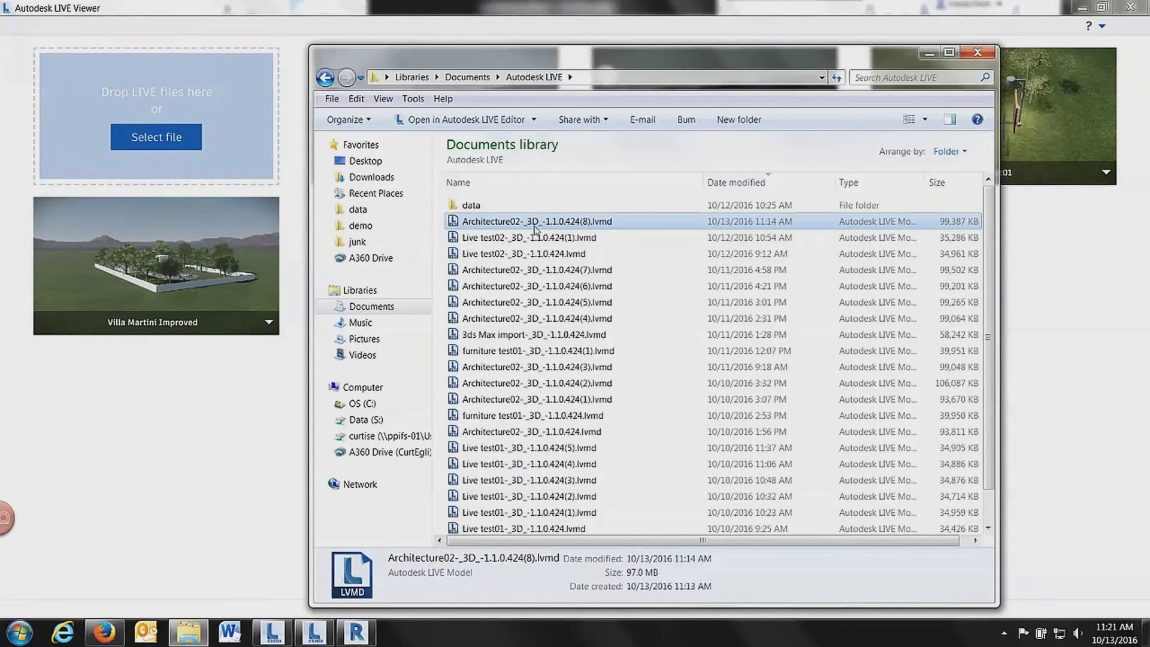
click(357, 224)
double_click(479, 163)
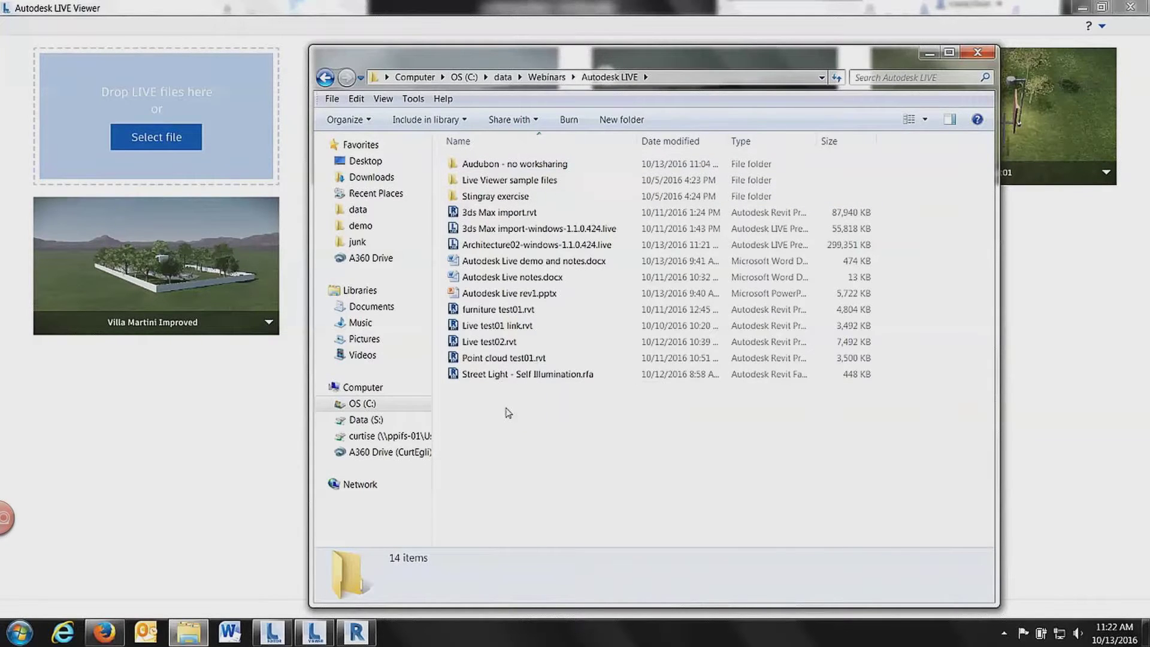
click(515, 250)
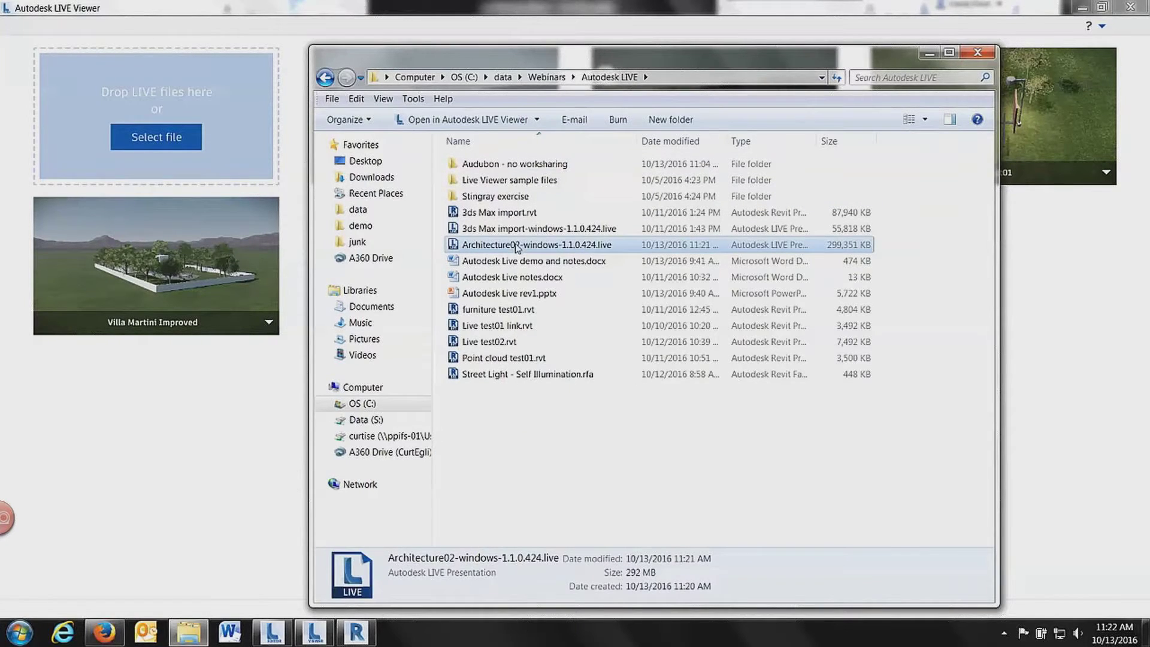
drag(510, 250, 150, 116)
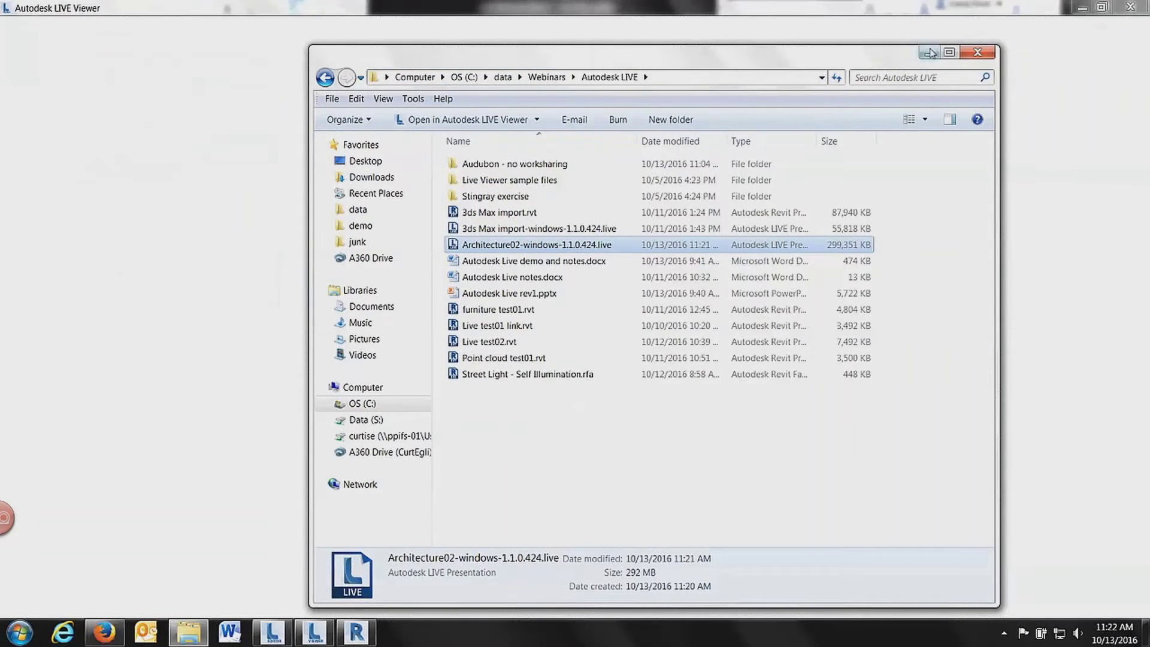
click(930, 53)
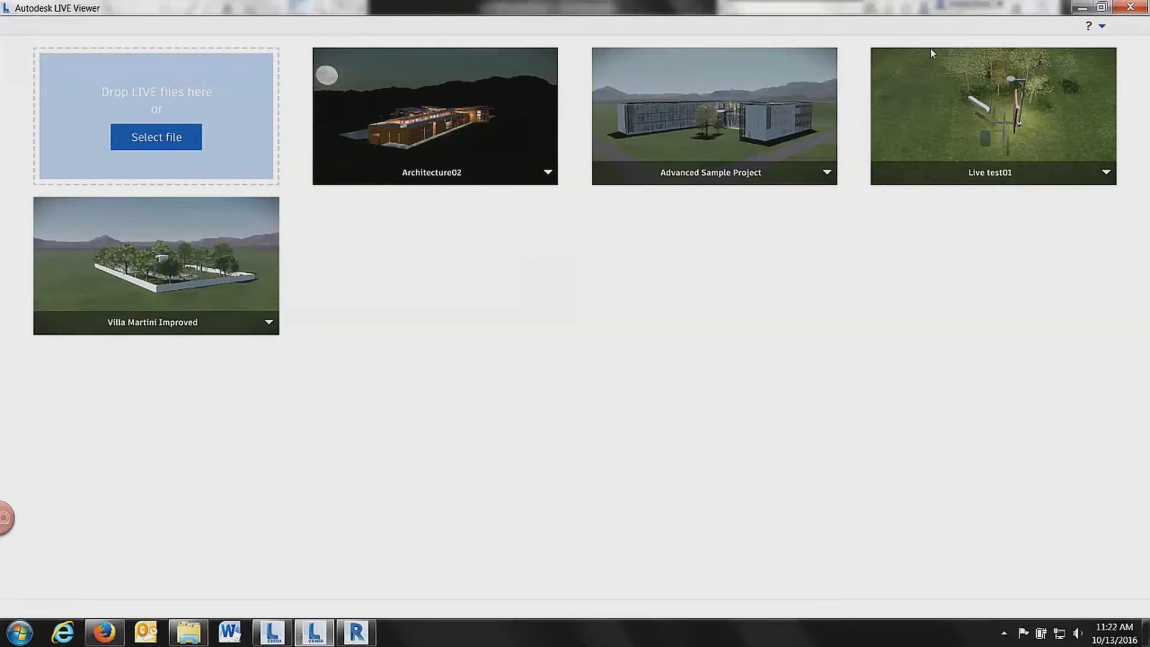
Step: Open the Architecture02 presentation and orbit its Home view around to the walkway side of the building
click(436, 138)
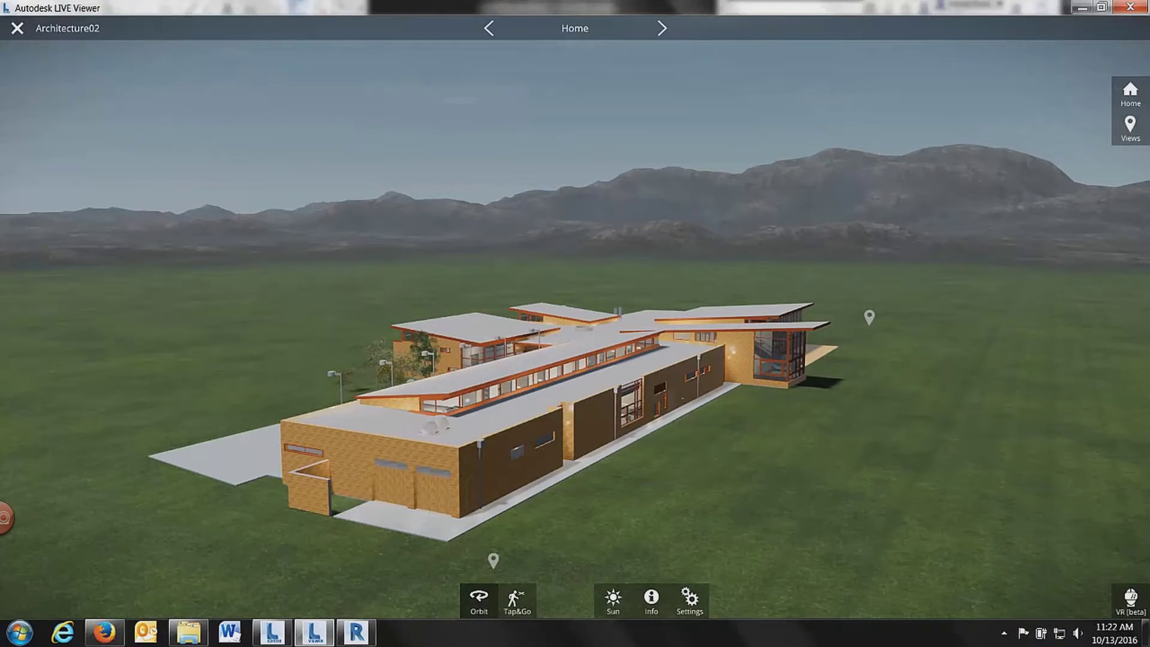
drag(539, 372, 885, 365)
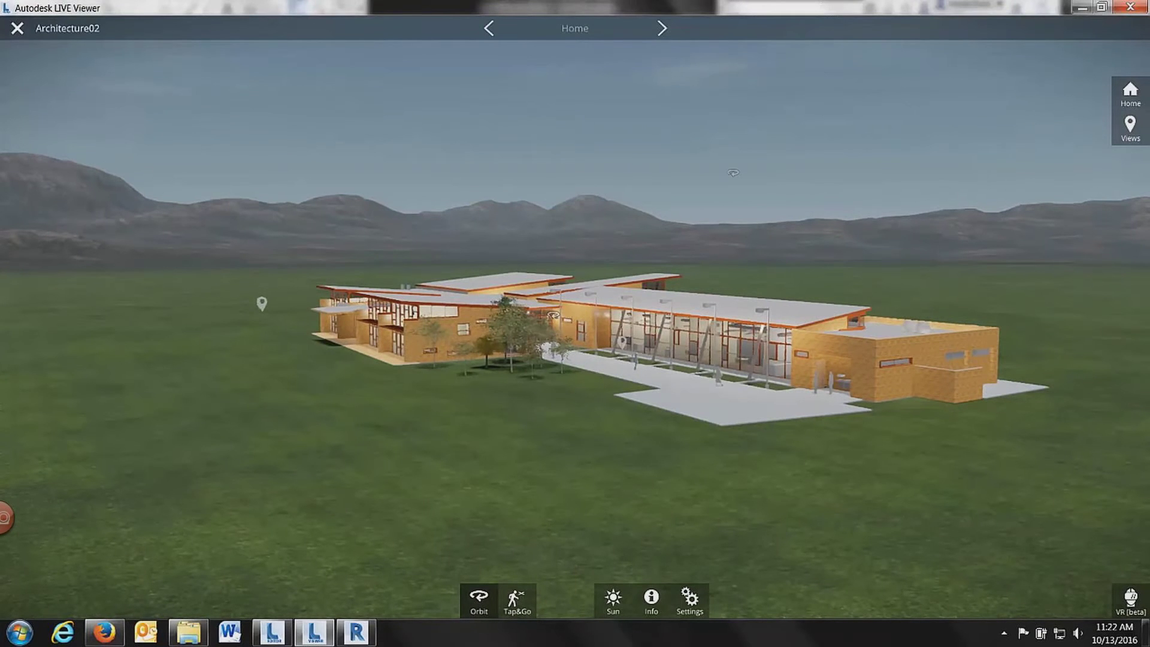
Step: Go to the 3D View 1 point of view and walk through the entrance doors into the building's interior
click(1131, 128)
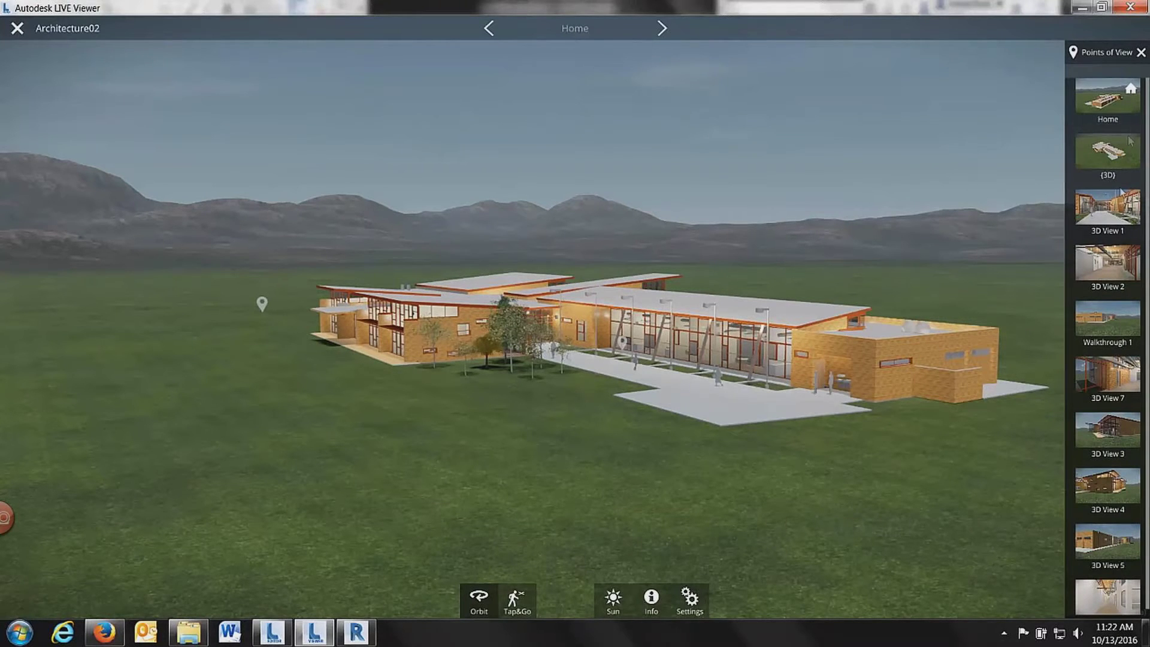
click(1107, 274)
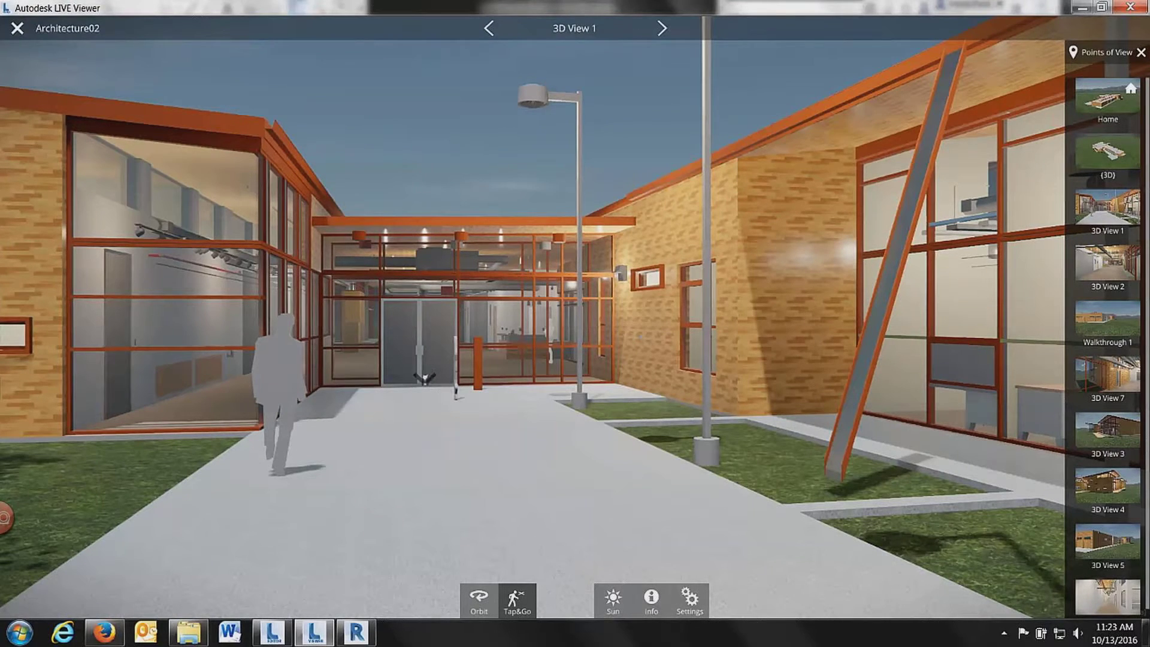
scroll(425, 378, down, 5)
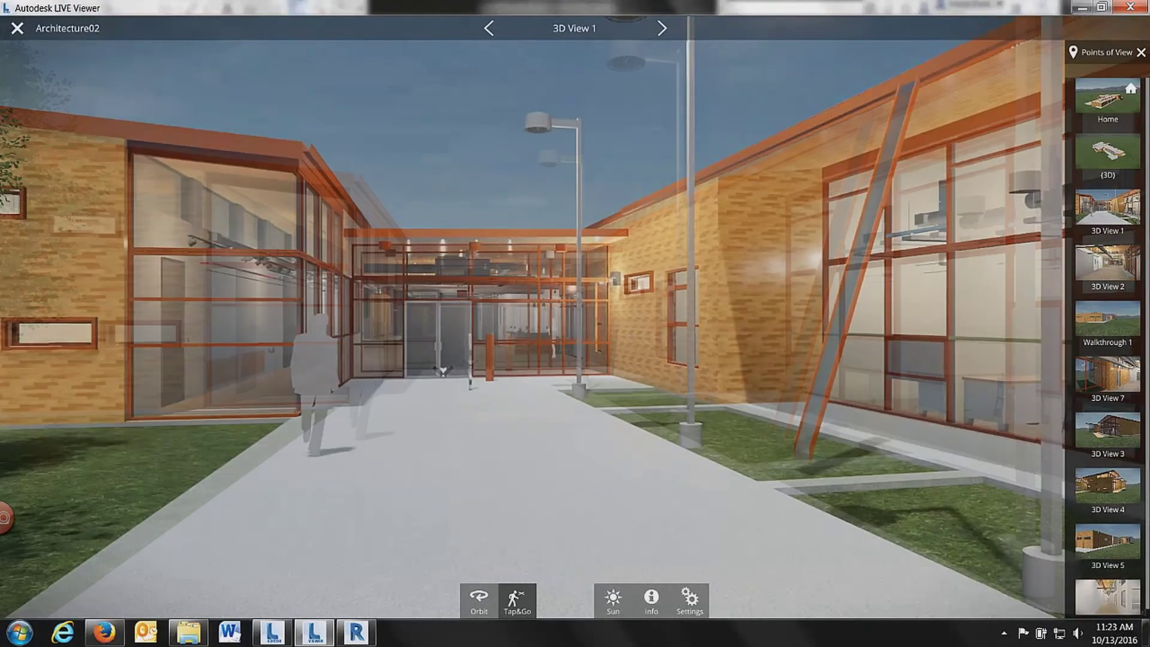
scroll(470, 362, up, 5)
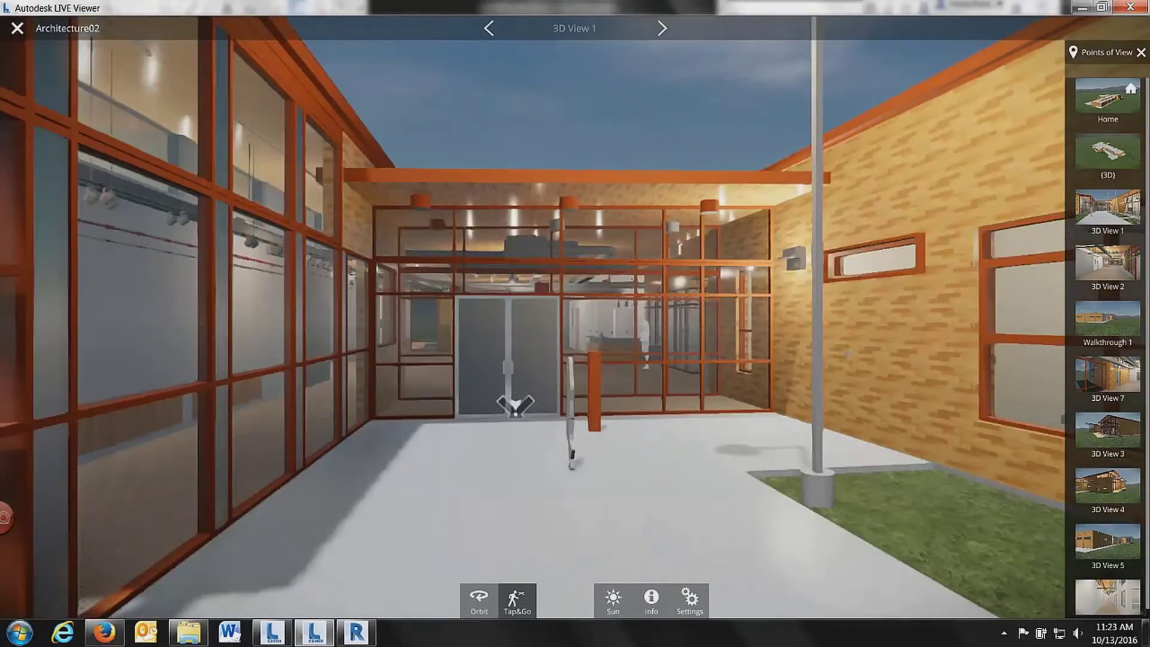
scroll(521, 422, up, 3)
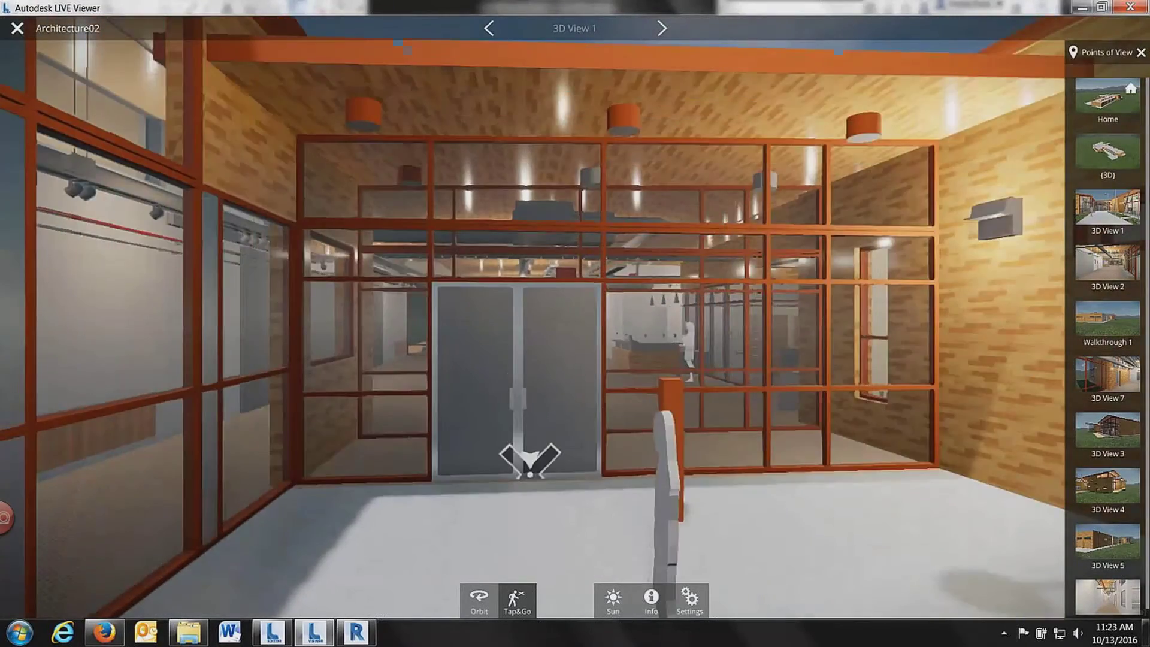
click(537, 512)
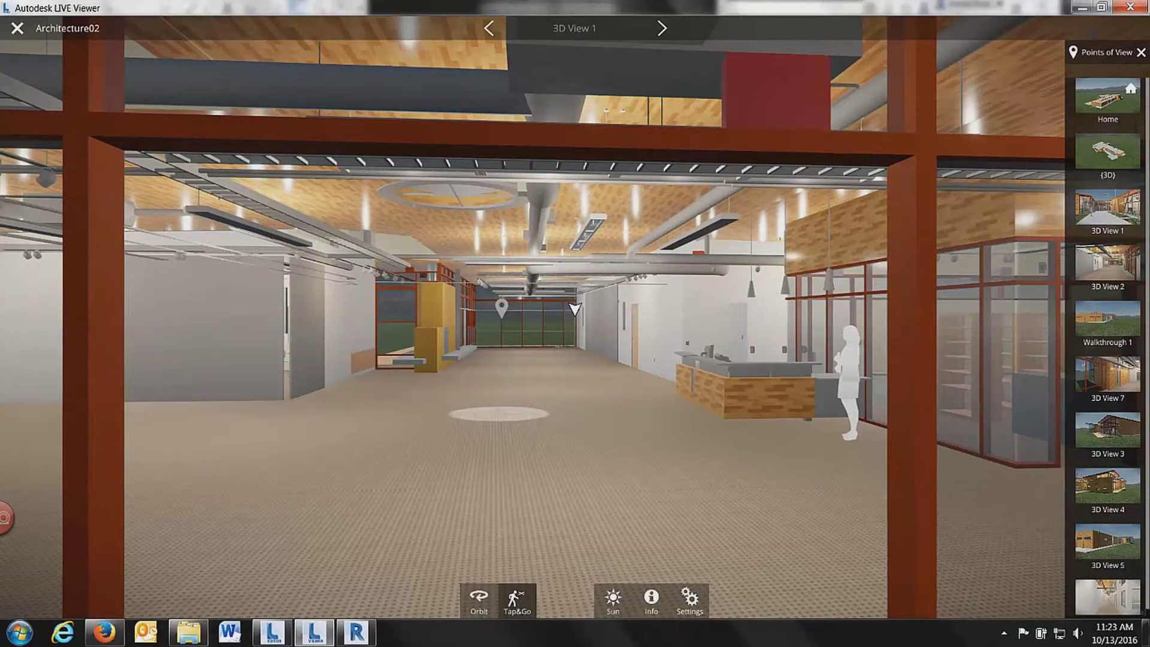
Step: Exit the full-screen Live preparation video and close VLC media player to return to the PowerPoint slide show
key(Escape)
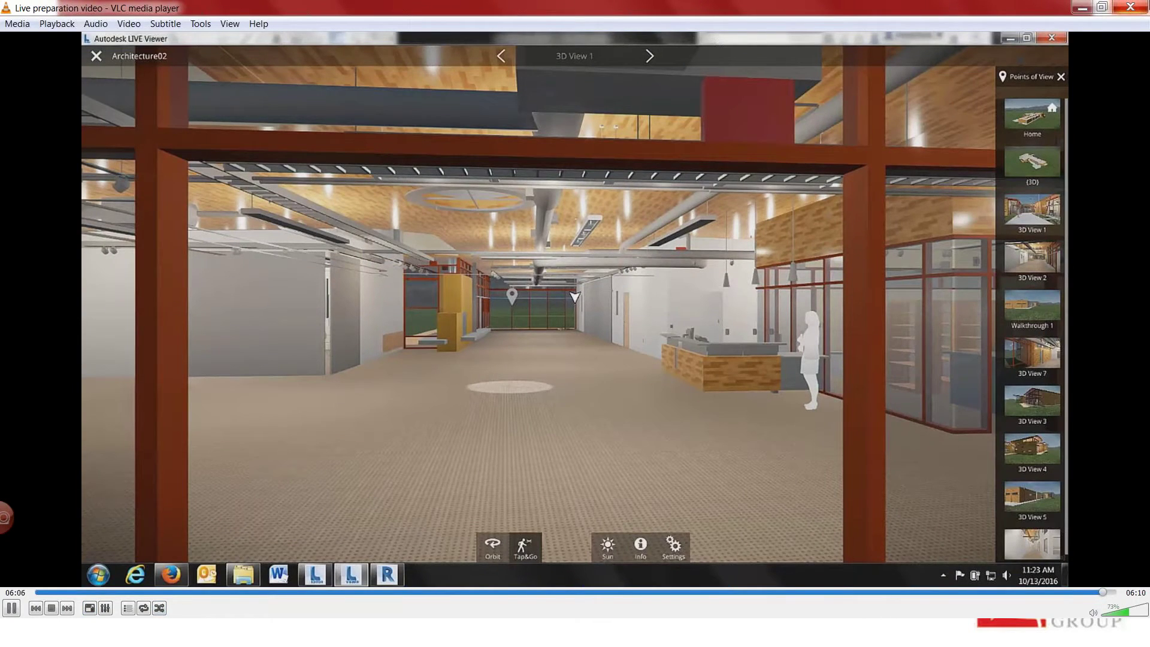
click(1129, 7)
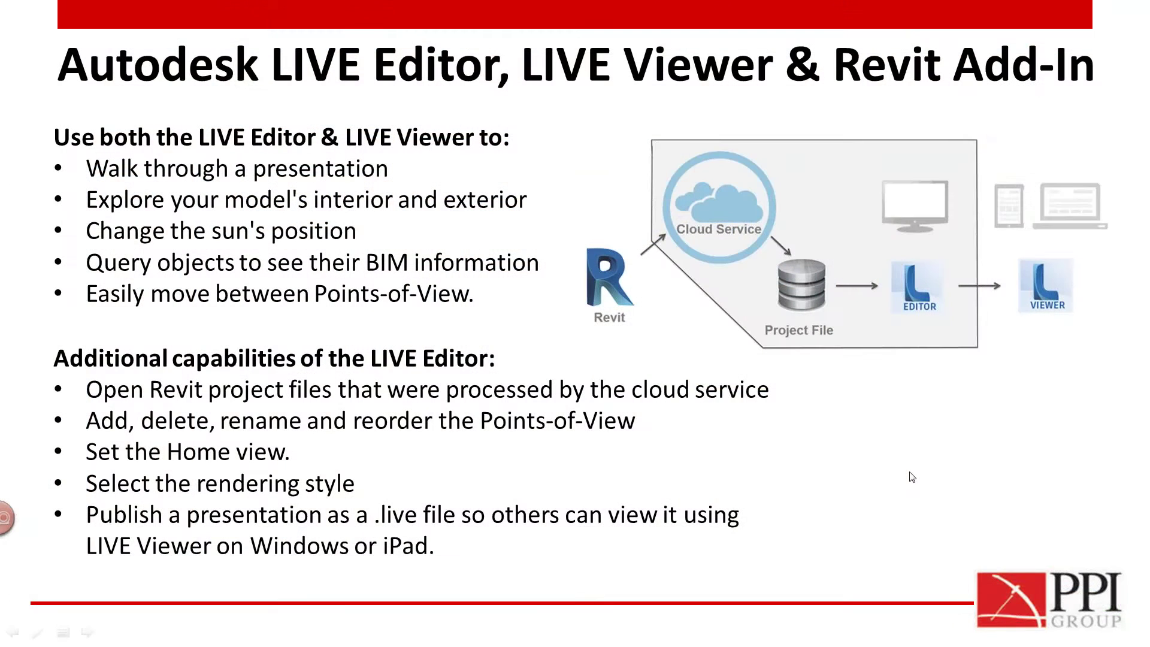
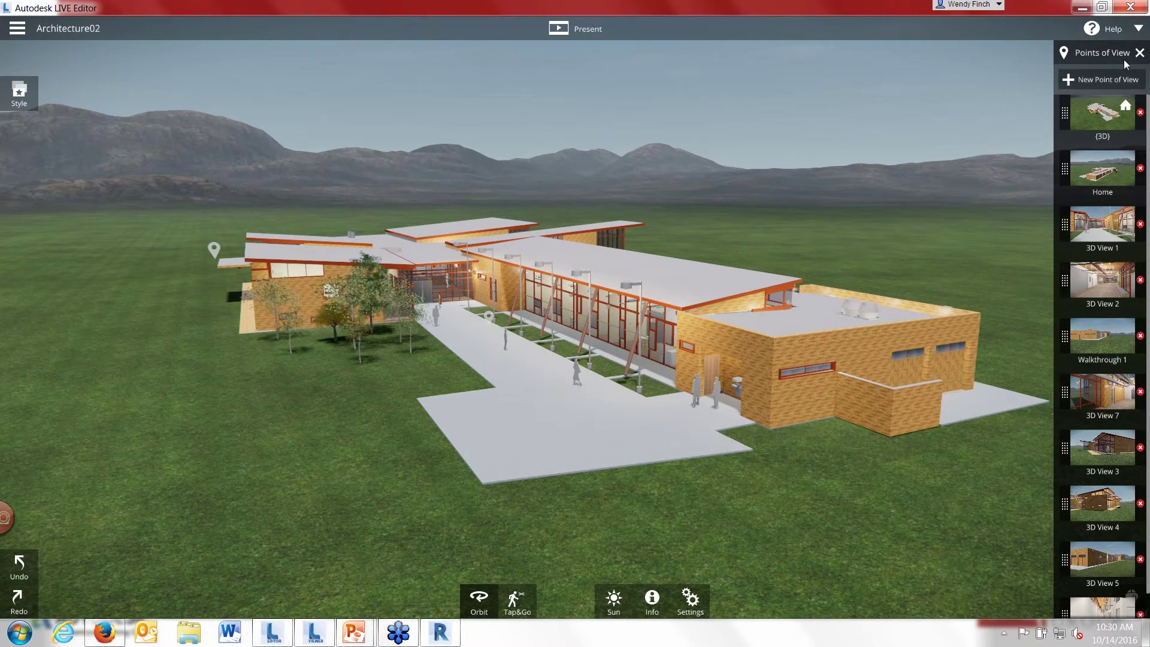
Step: In LIVE Editor, hide the points of view and examine the Architecture02 exterior from above and near the entrance walkway
click(1139, 52)
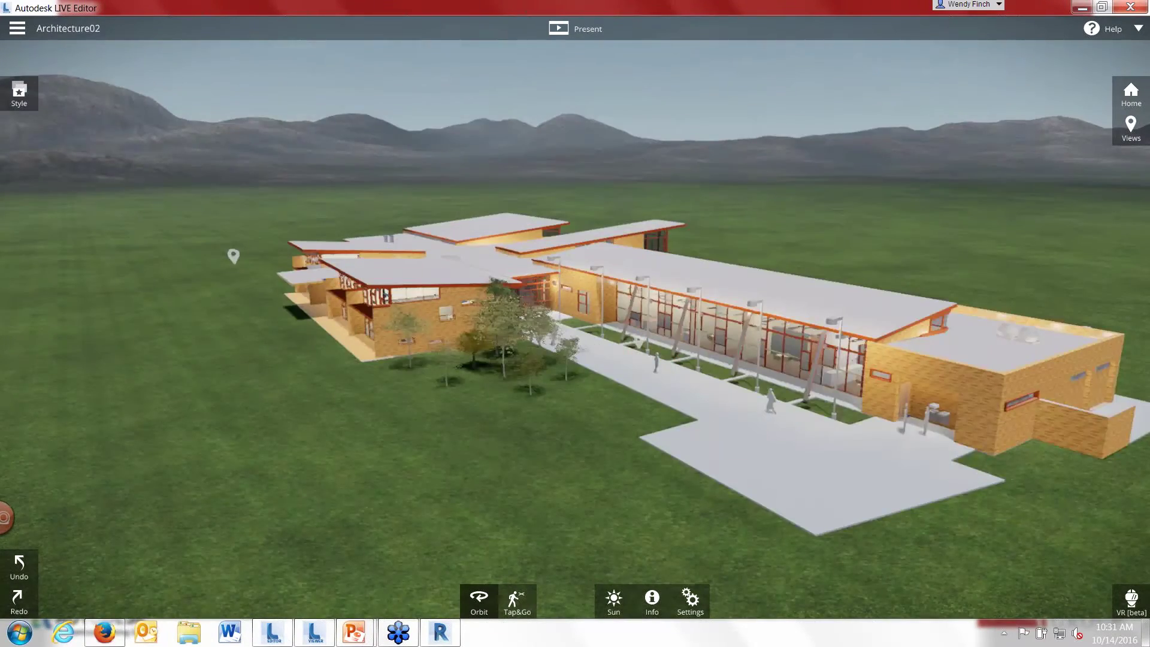
drag(180, 329, 248, 330)
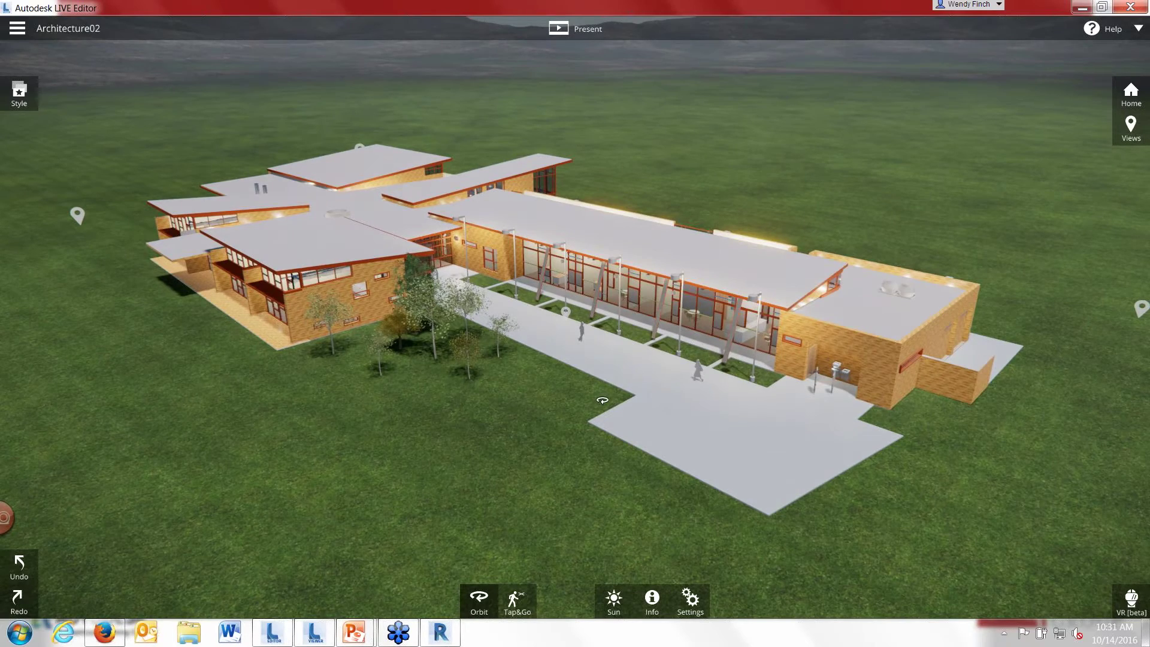
scroll(455, 477, up, 5)
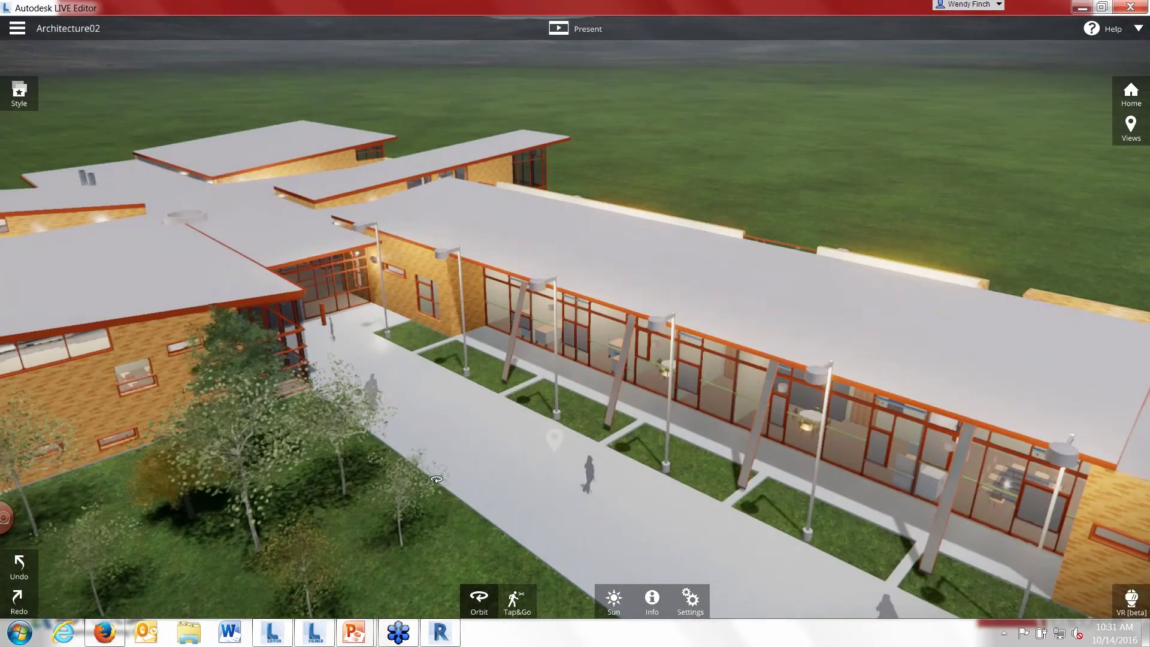
drag(436, 479, 579, 284)
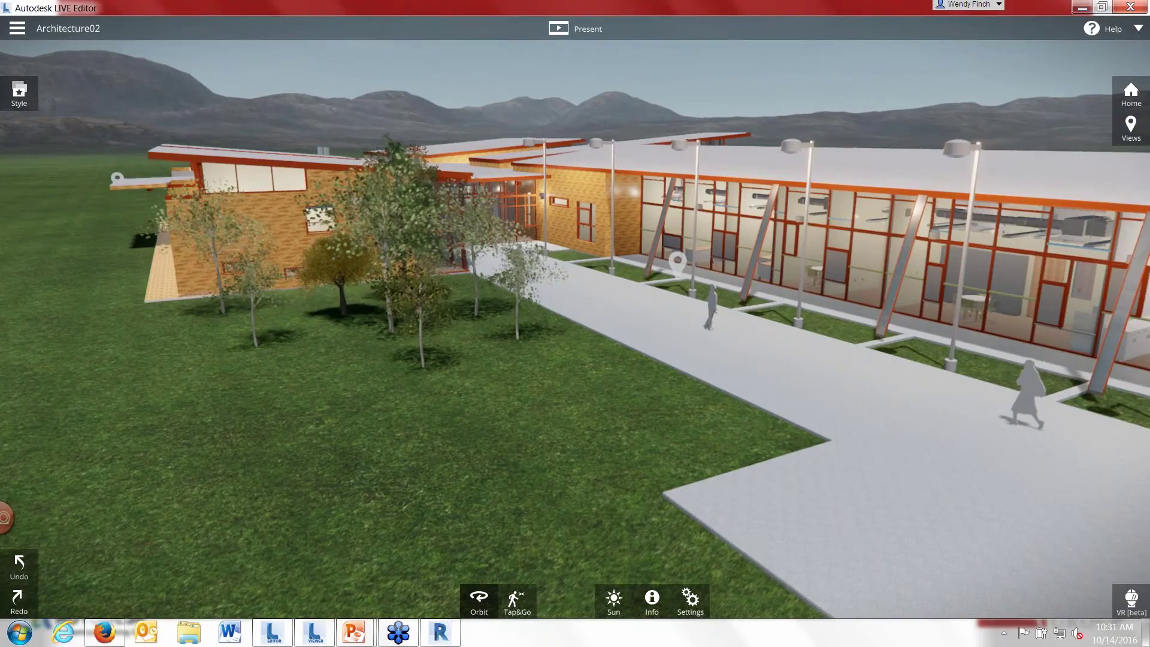
Step: Orbit the exterior to examine the roofs, the walkway and the end of the building from high and lower angles
mouse_move(580, 284)
mouse_down()
mouse_move(579, 273)
mouse_move(578, 287)
mouse_up()
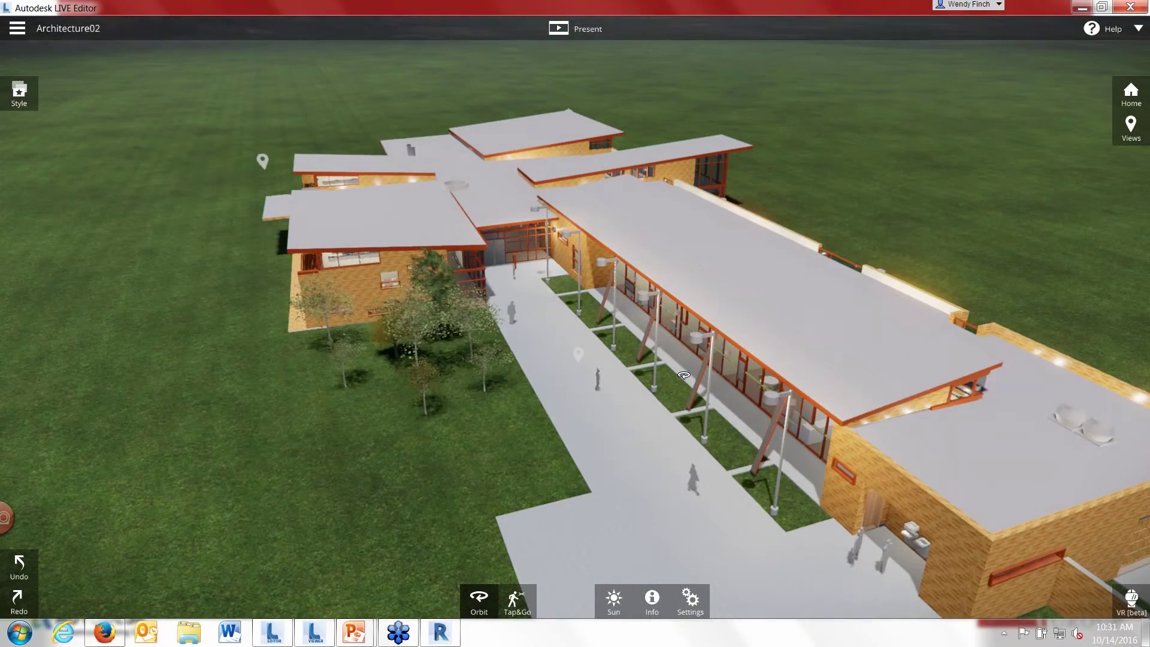
drag(590, 383, 603, 351)
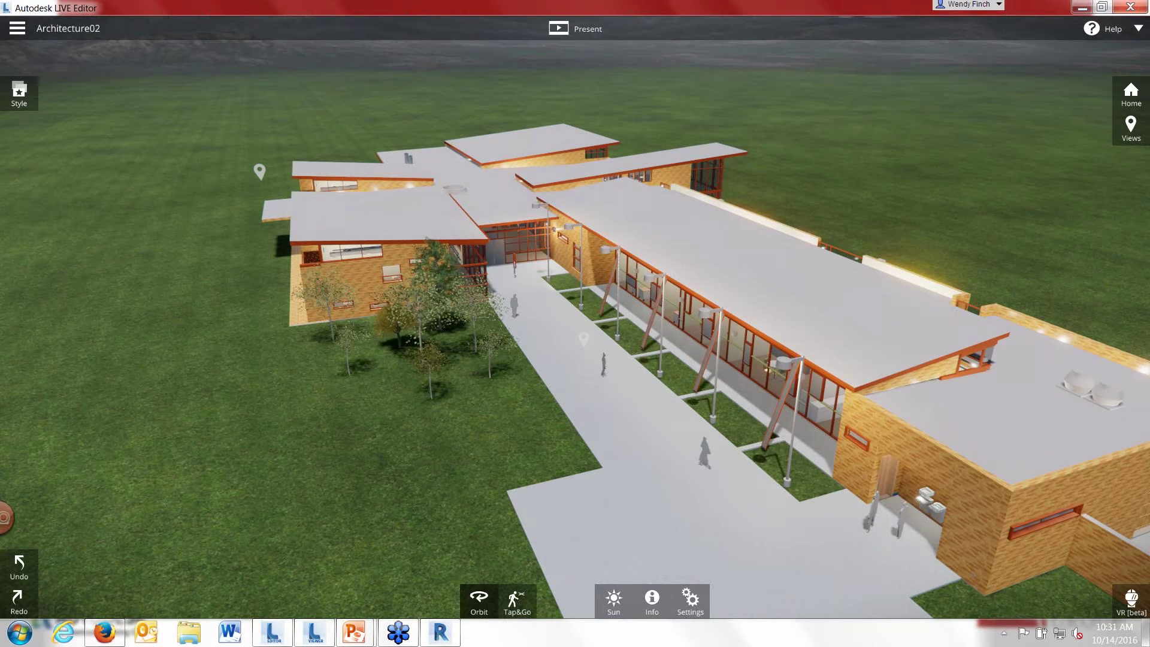
drag(559, 335, 557, 292)
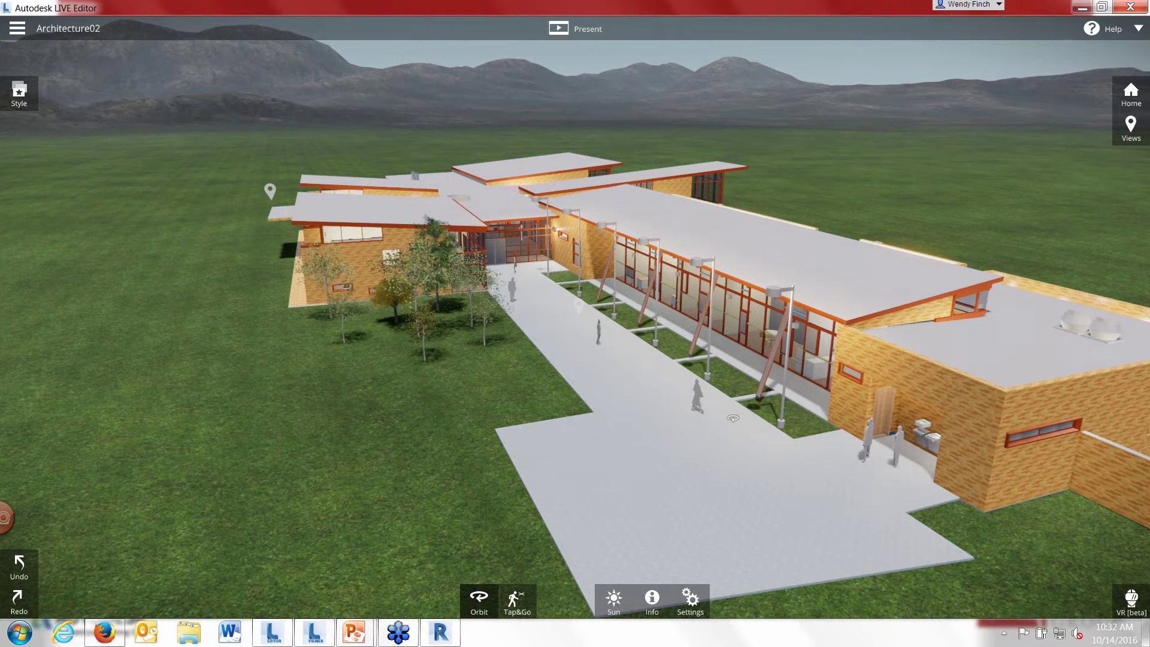
drag(733, 417, 605, 402)
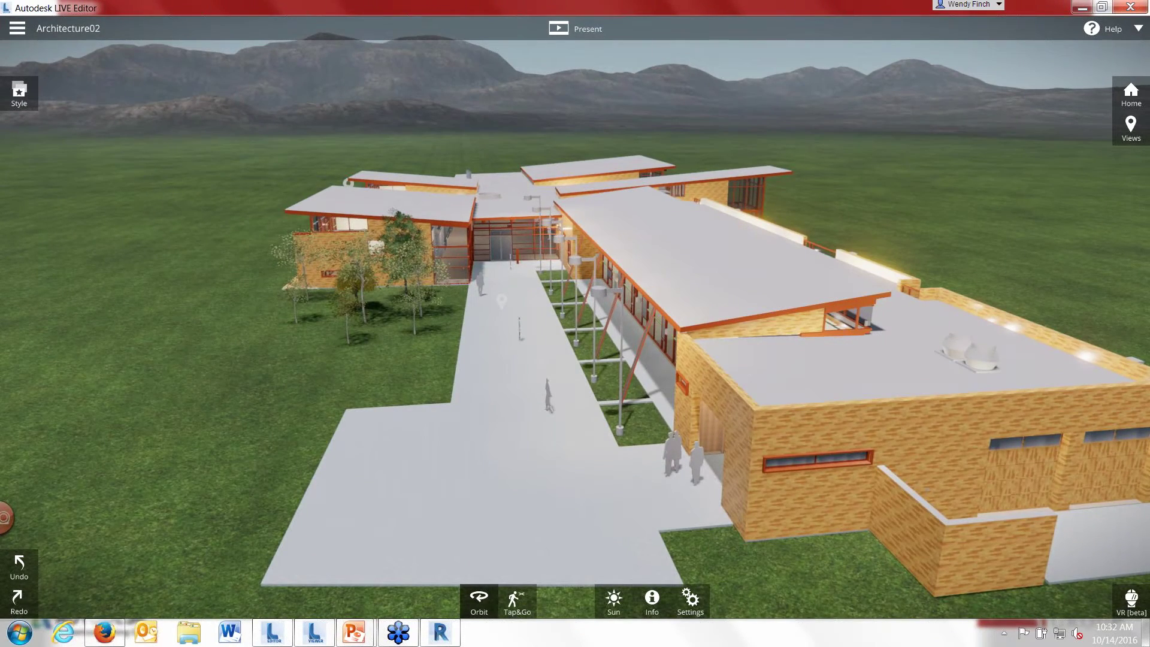
drag(605, 402, 605, 389)
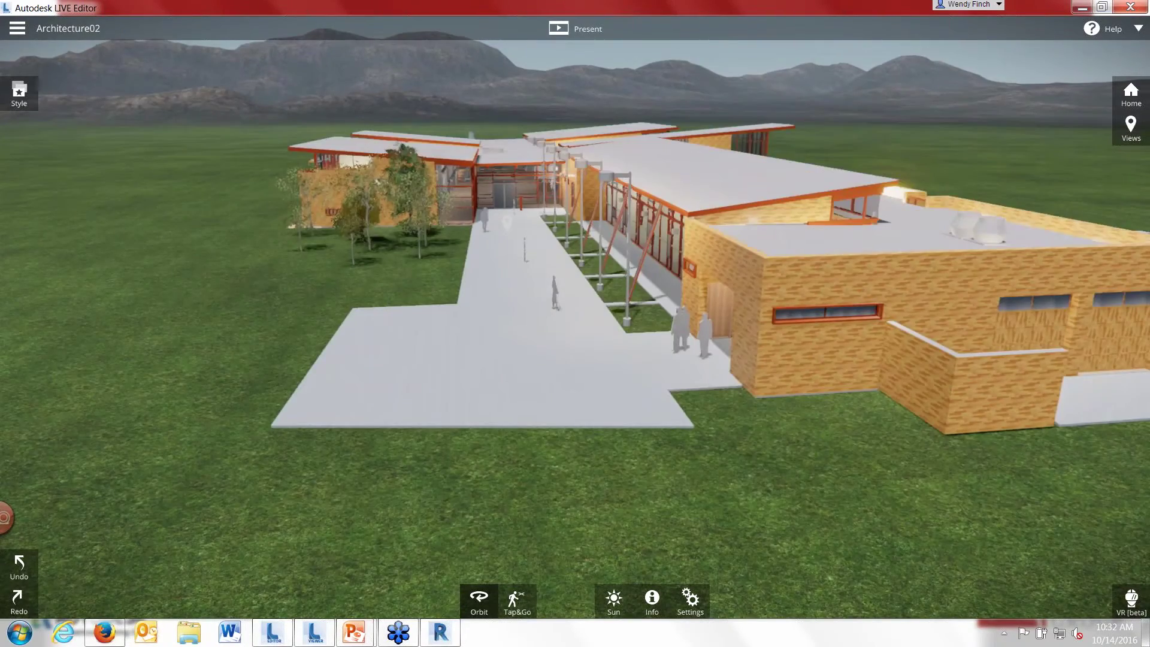
middle_drag(573, 365, 569, 330)
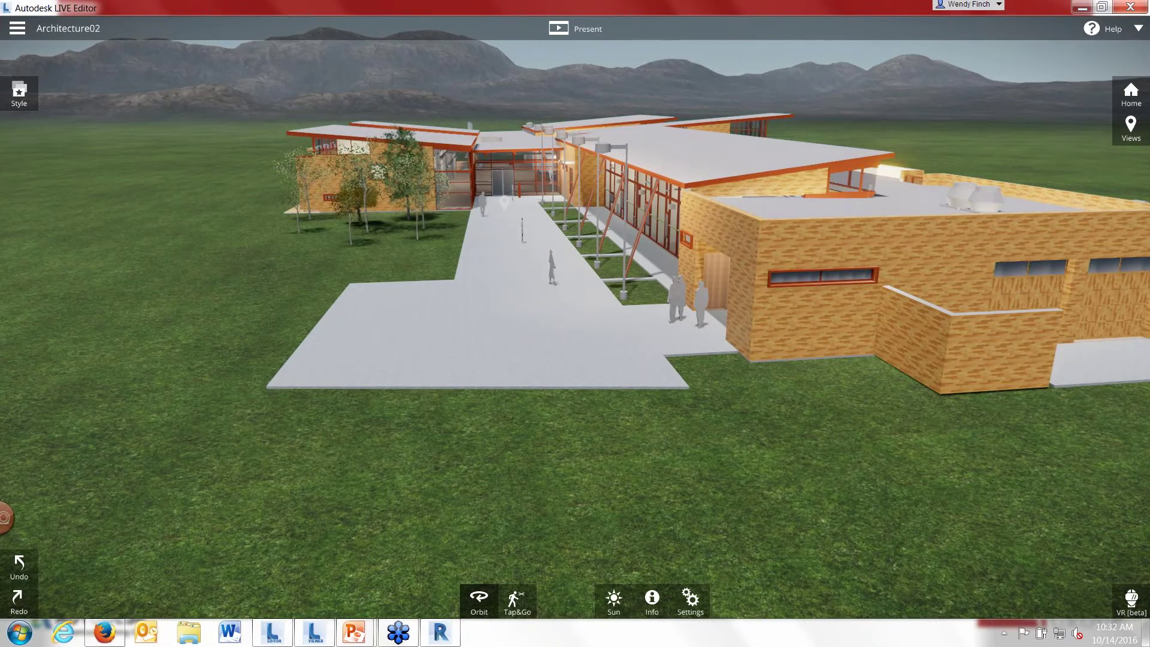
Step: Drop to ground level on the paved walkway and walk up to the glazed wall beside the entrance doors
double_click(518, 350)
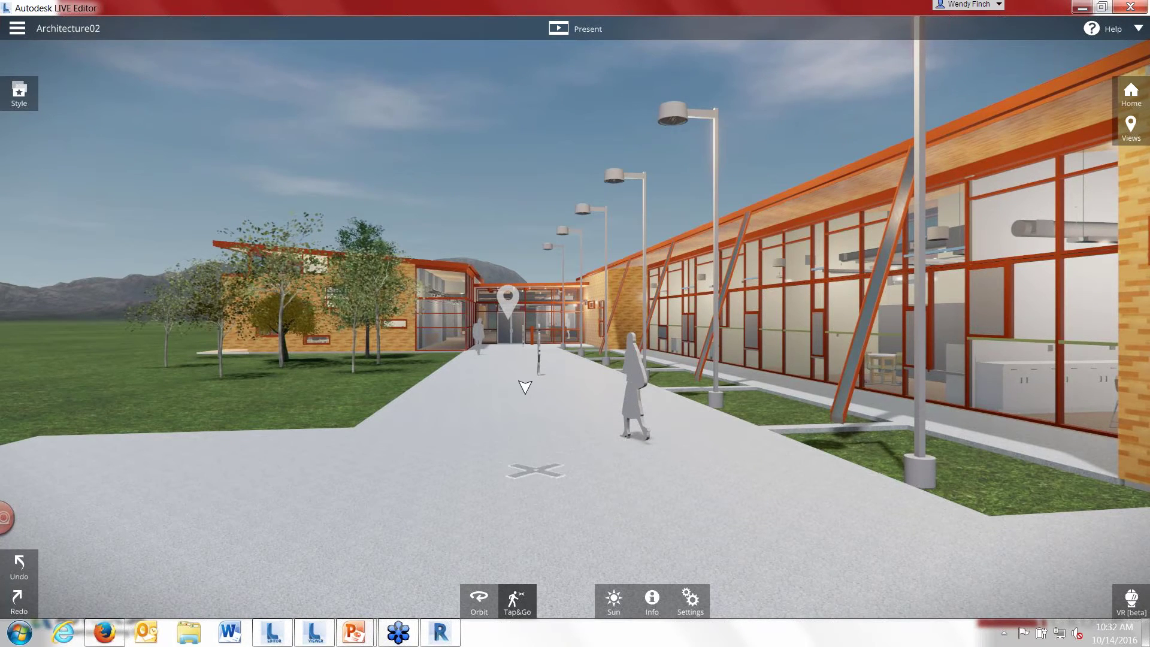
click(508, 310)
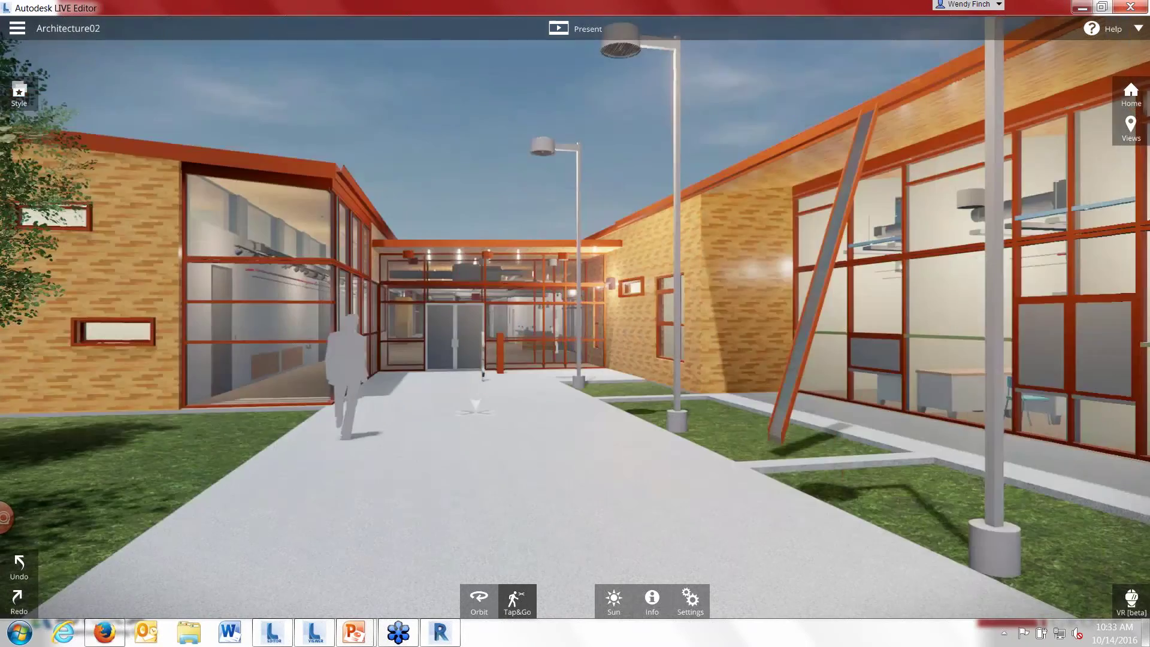
click(475, 408)
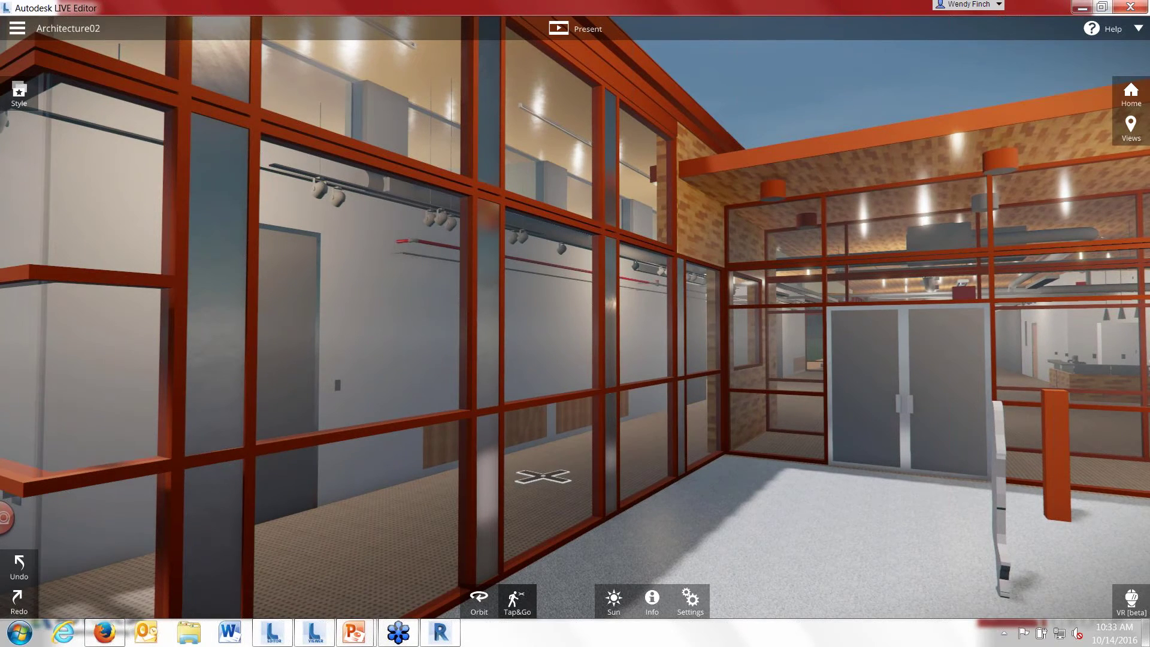
click(543, 476)
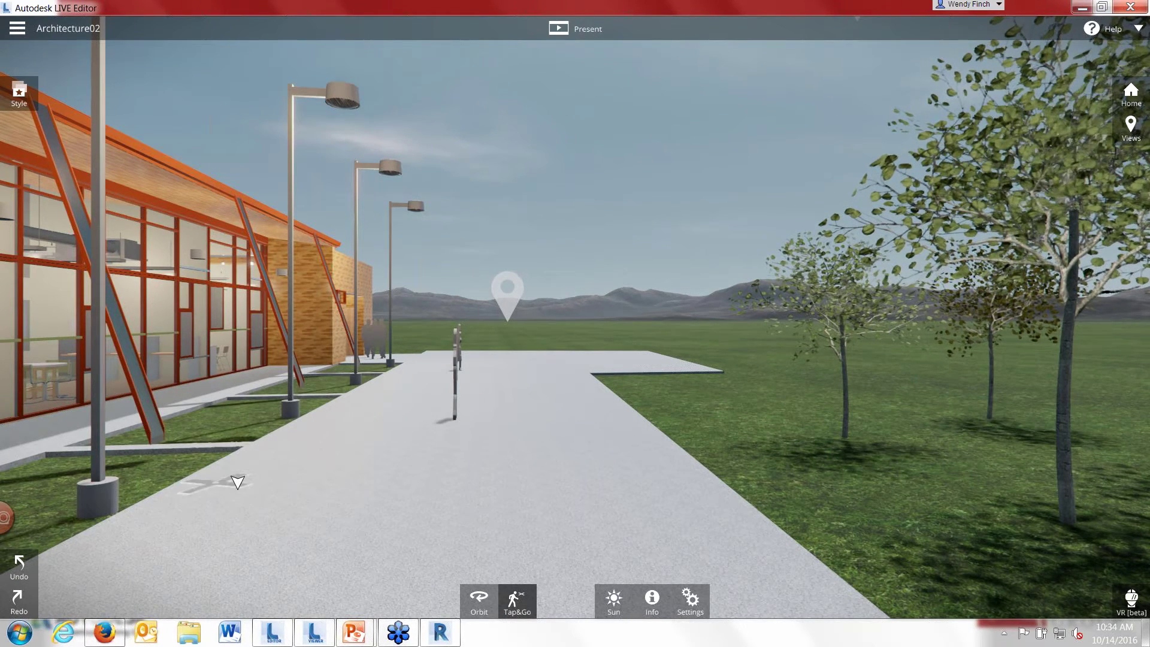
Step: Look around from the walkway at the classroom windows, the brick wall and the entrance doors
click(238, 482)
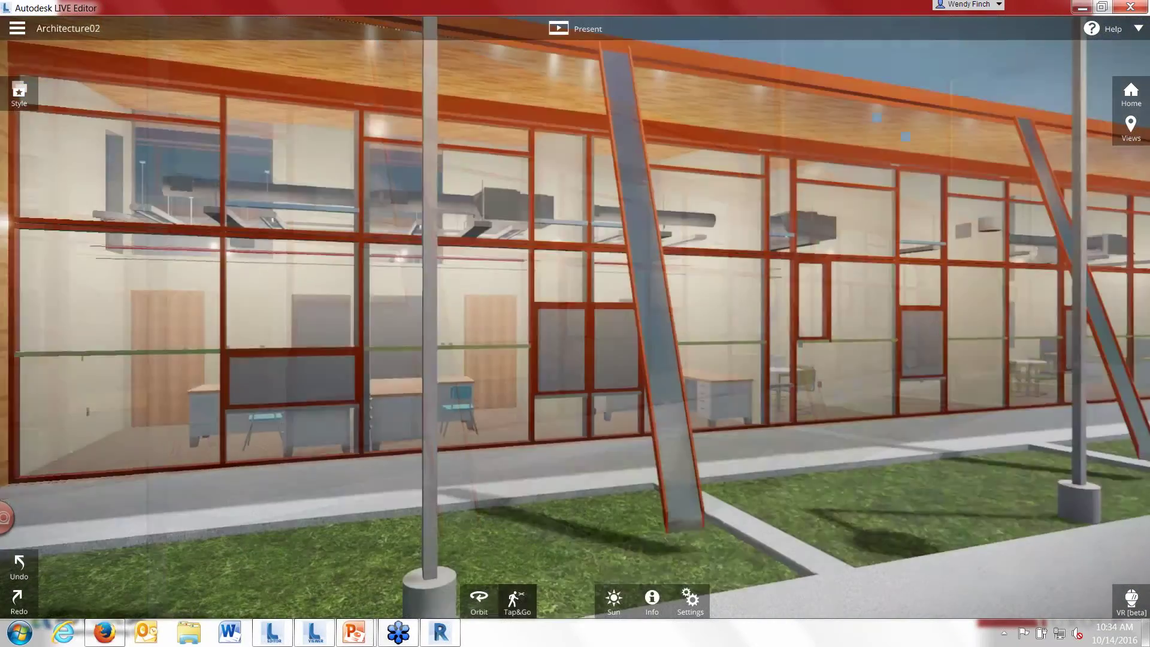
drag(575, 335, 419, 336)
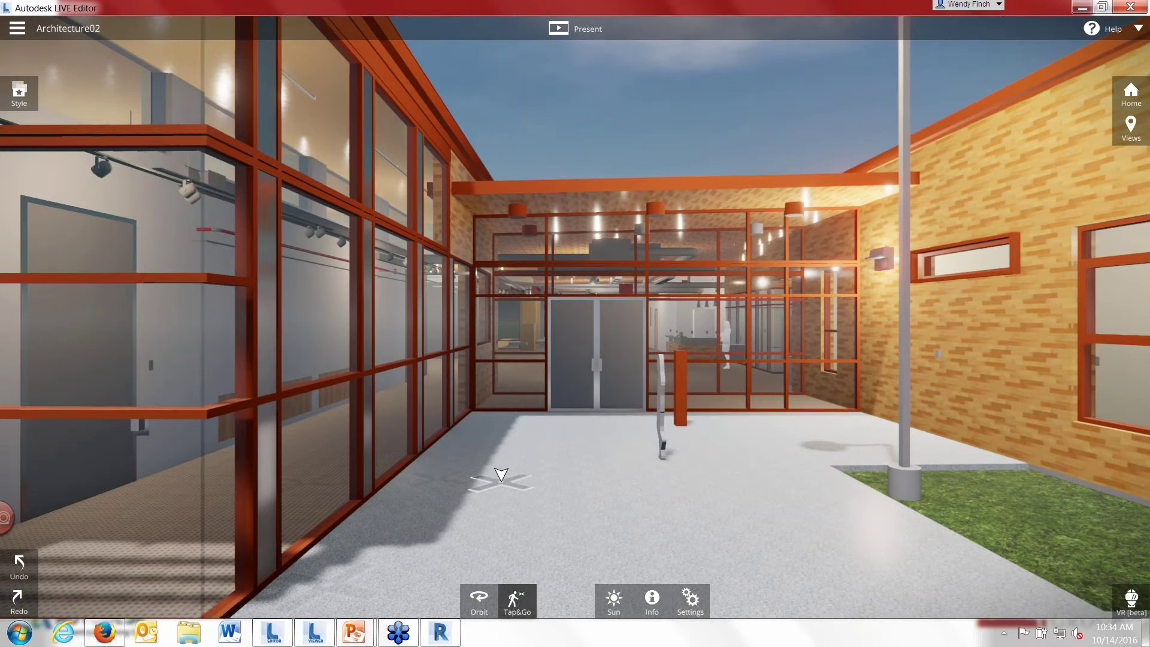
click(810, 415)
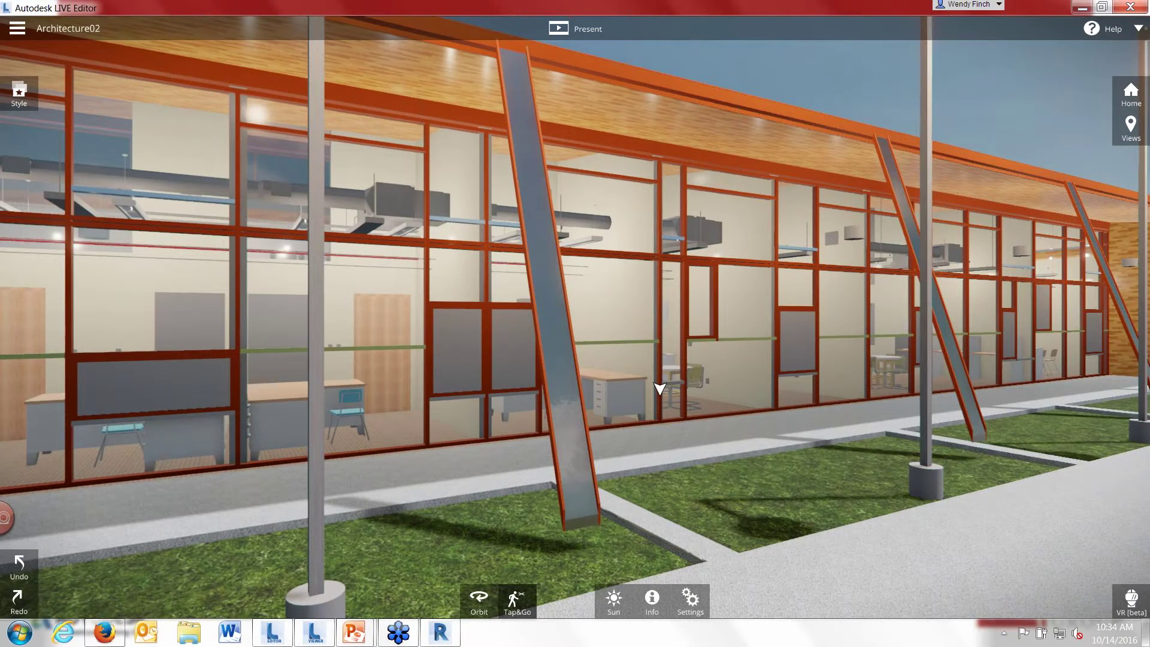
click(706, 542)
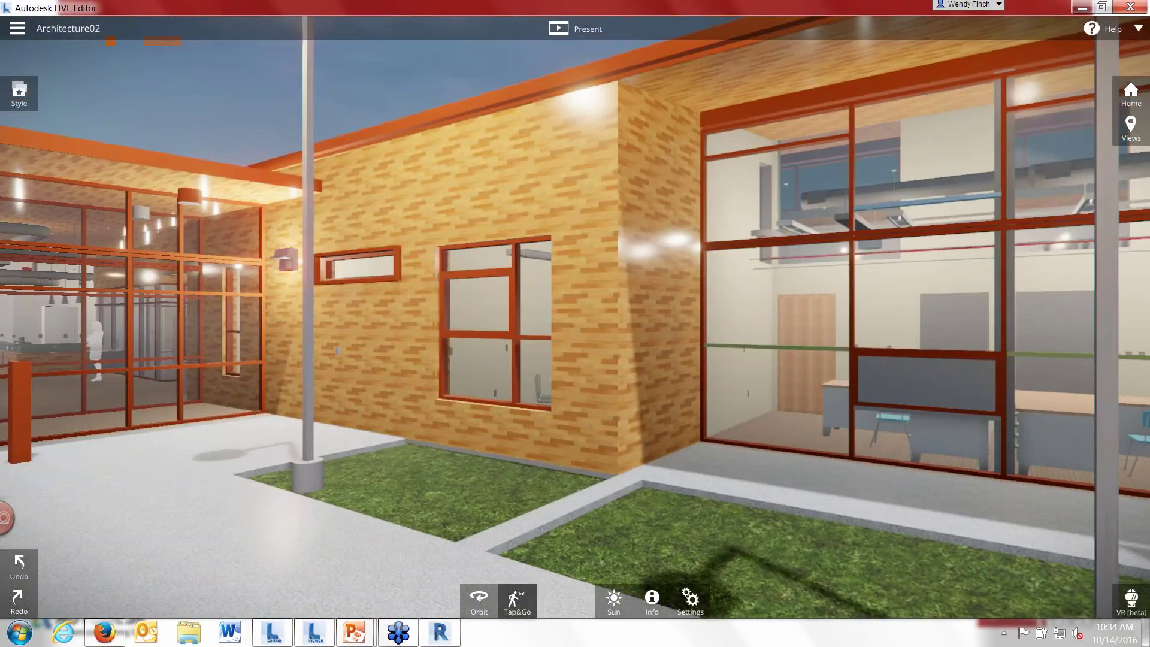
drag(707, 542, 714, 548)
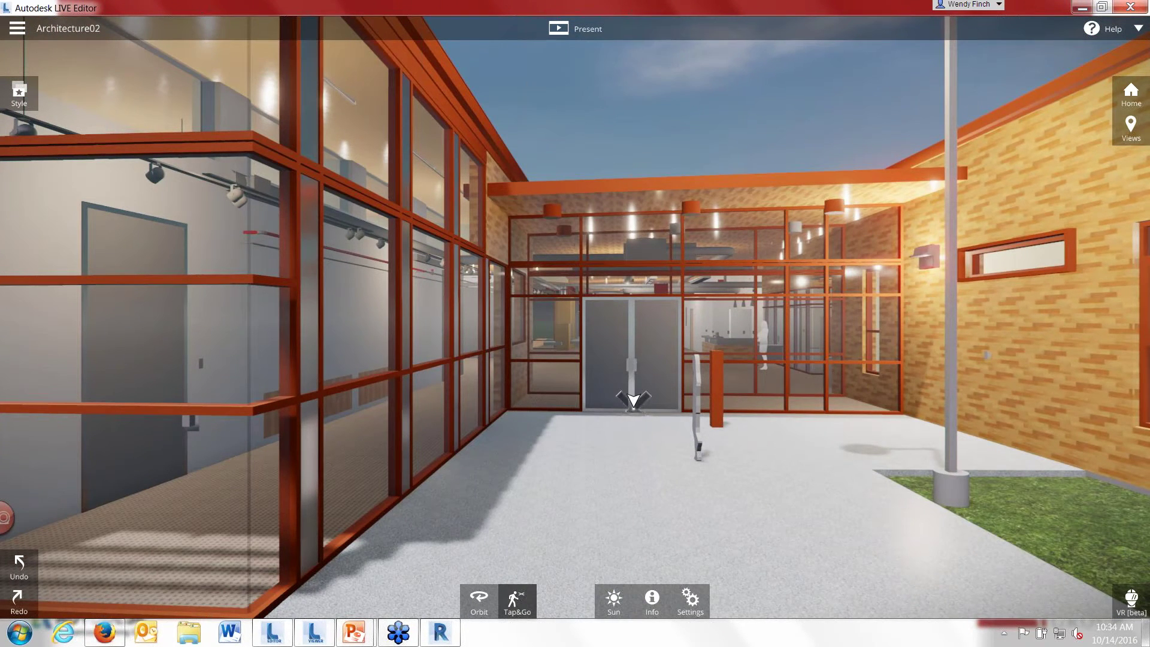
Step: Walk through the entrance doors and the lobby to the far room, and turn to face its wooden door
click(633, 400)
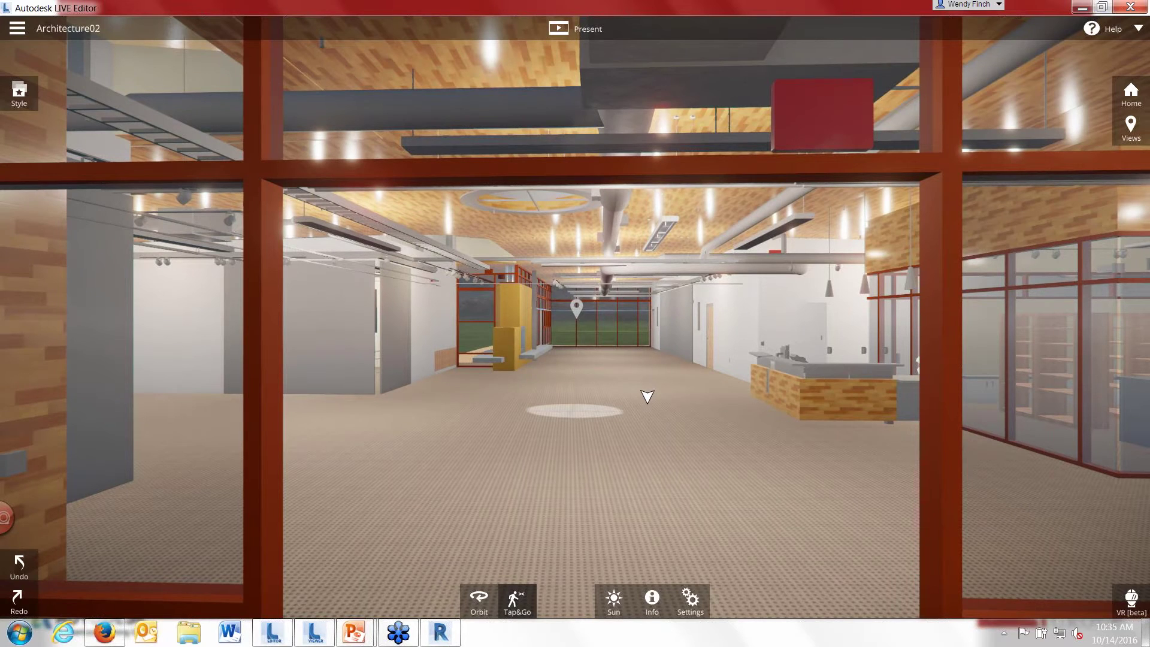
click(634, 360)
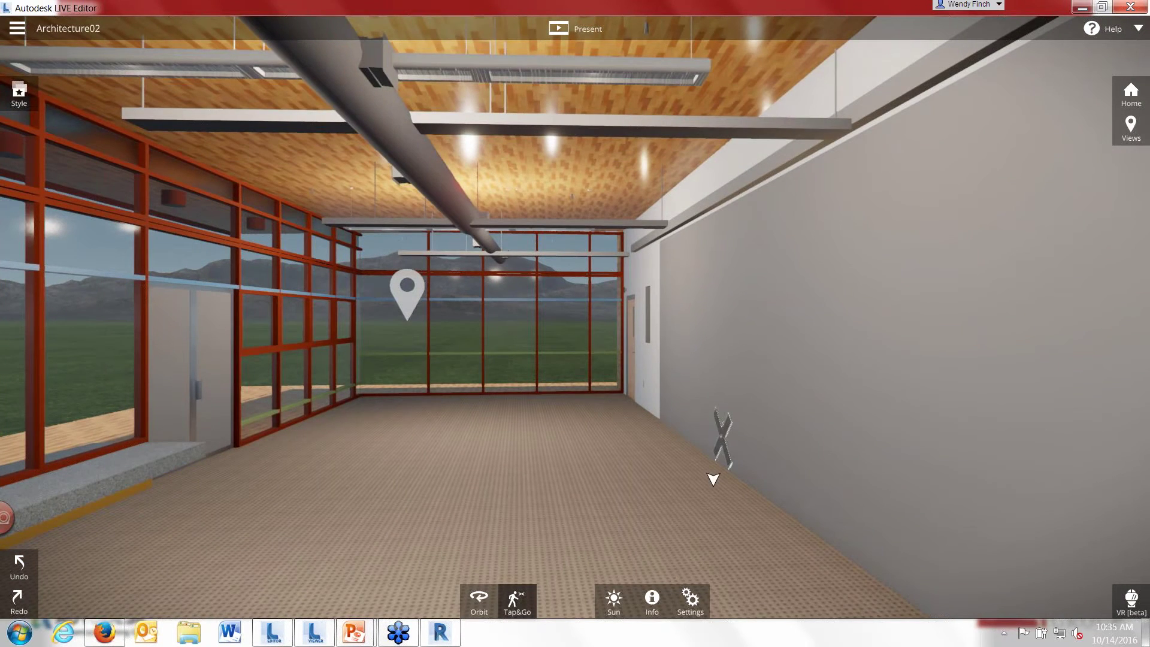
click(688, 493)
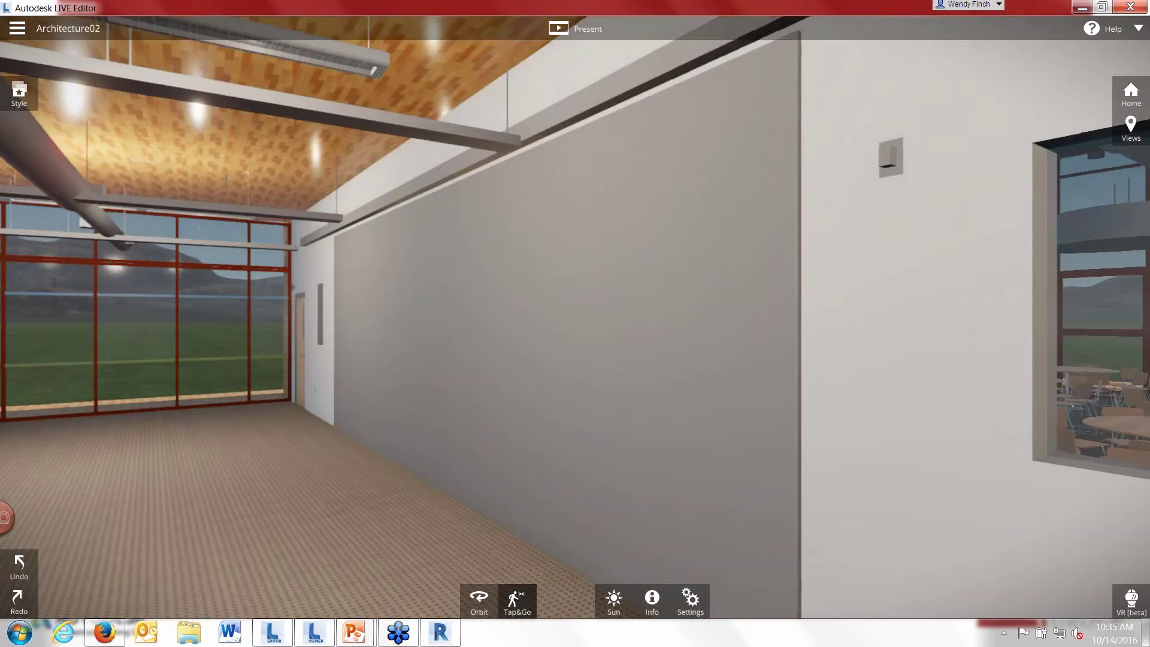
drag(678, 498, 668, 494)
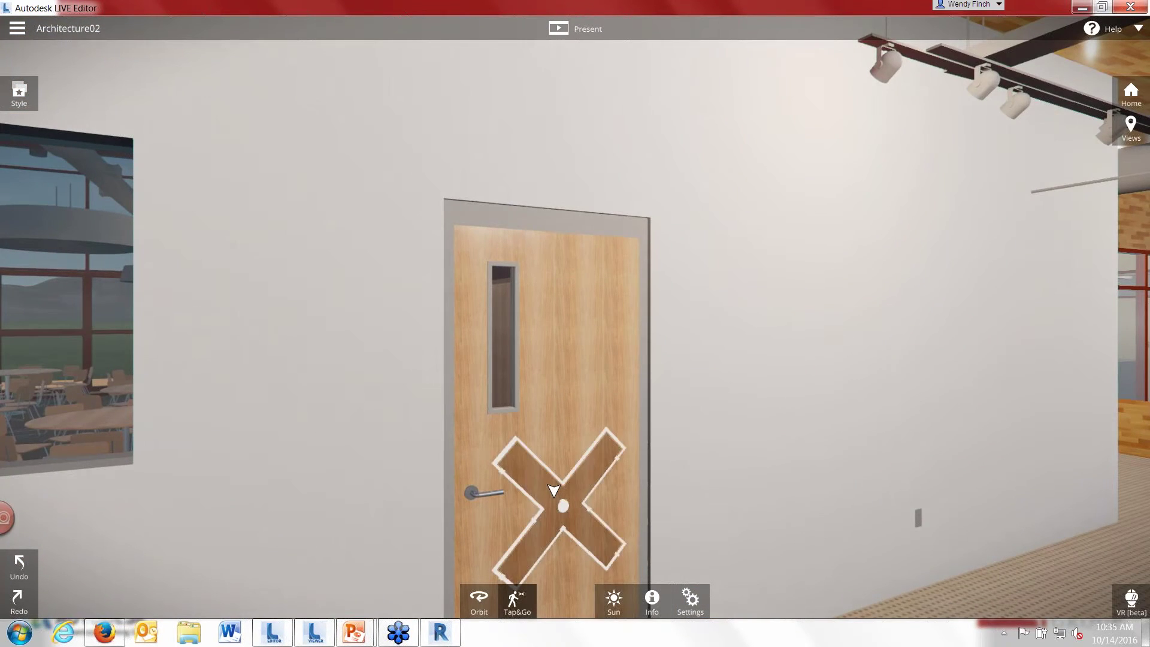
Step: Go through the wooden door into the dining room, back away from the doorway and look across the round tables
click(555, 500)
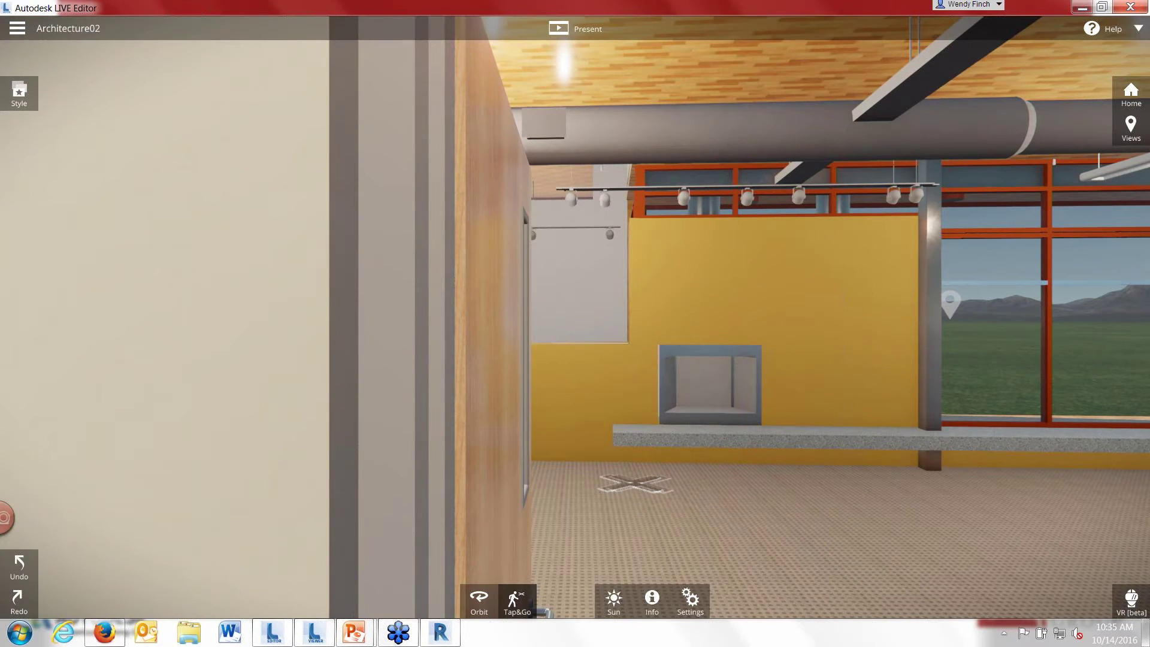
scroll(639, 483, down, 5)
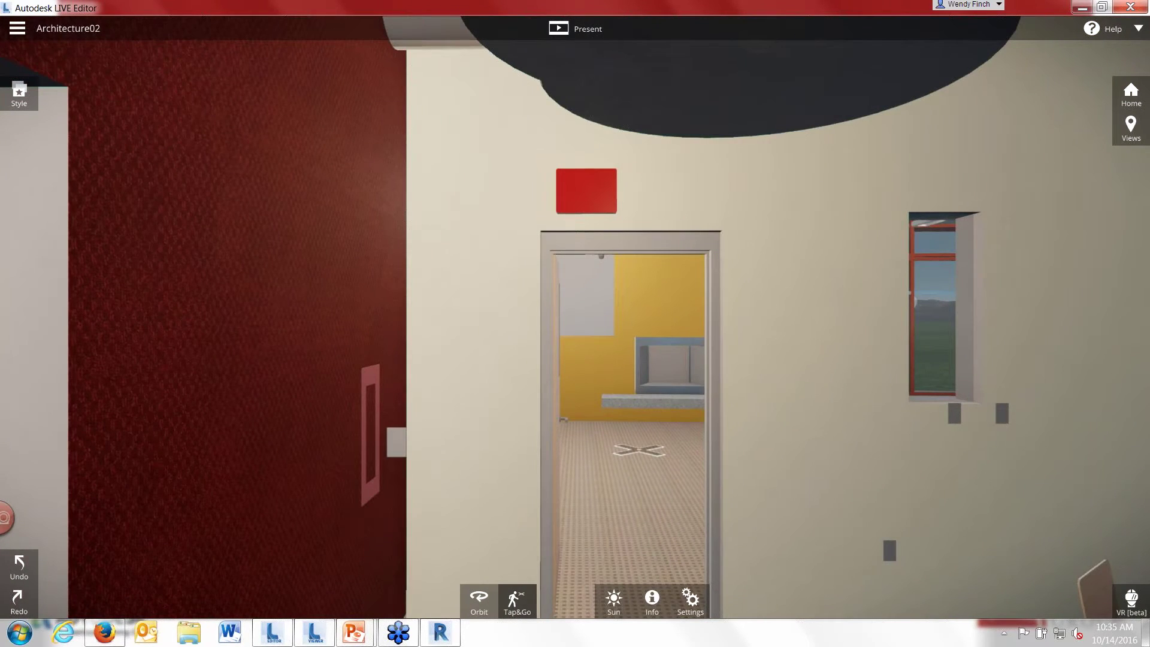
scroll(638, 449, down, 3)
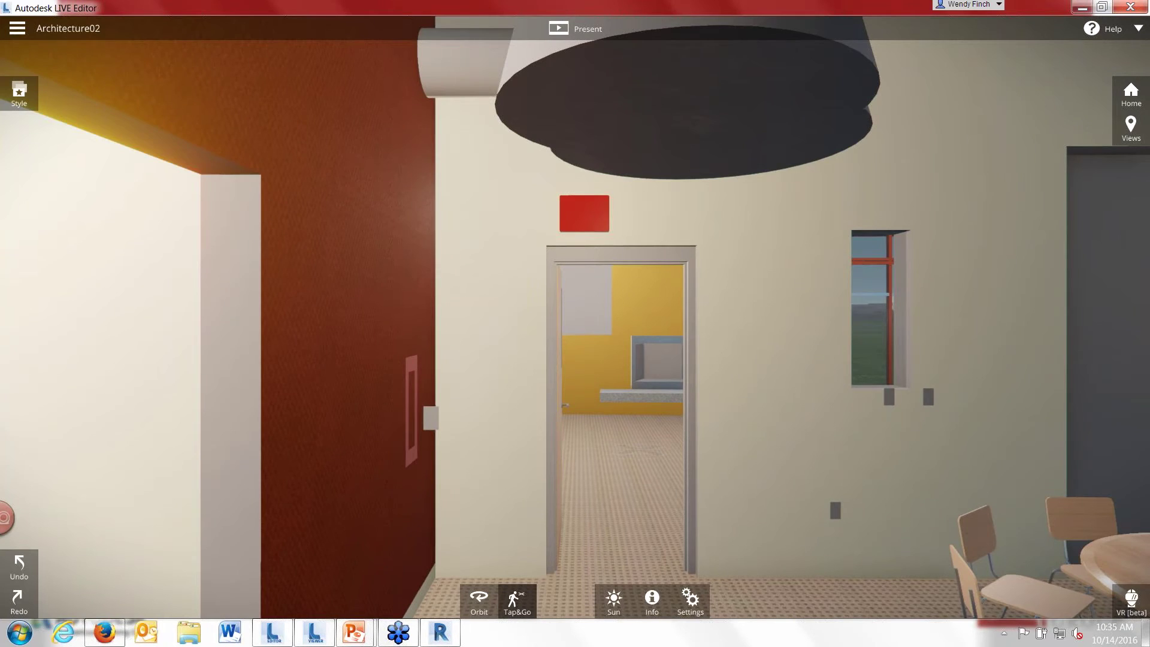
scroll(638, 450, down, 2)
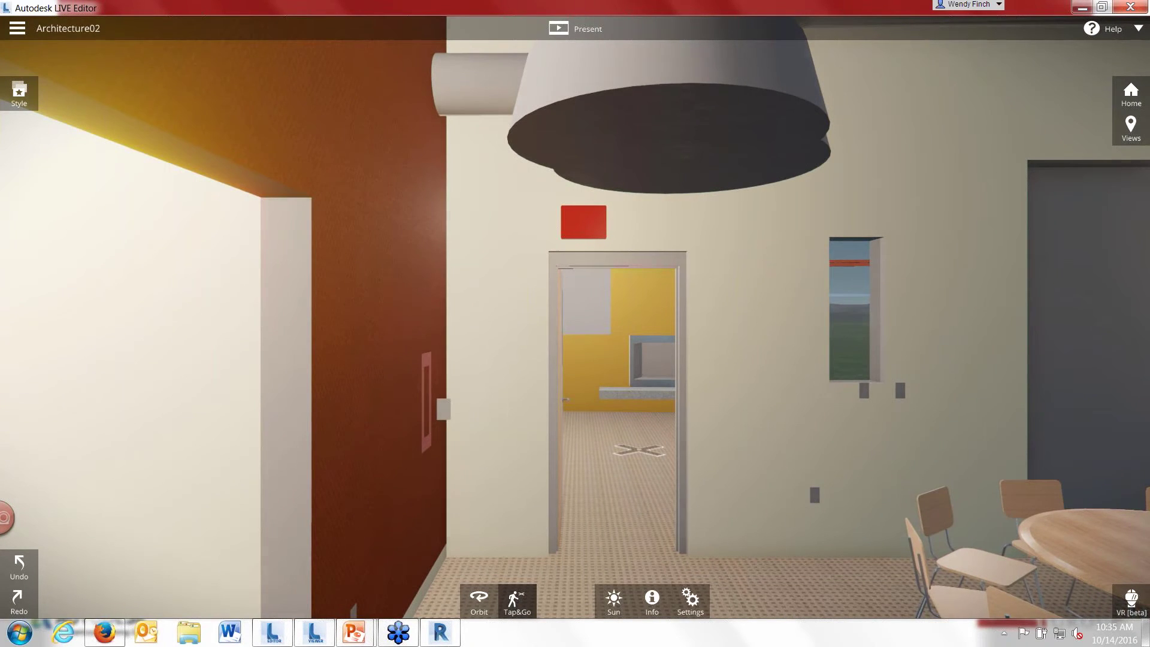
scroll(790, 466, down, 2)
scroll(791, 466, down, 2)
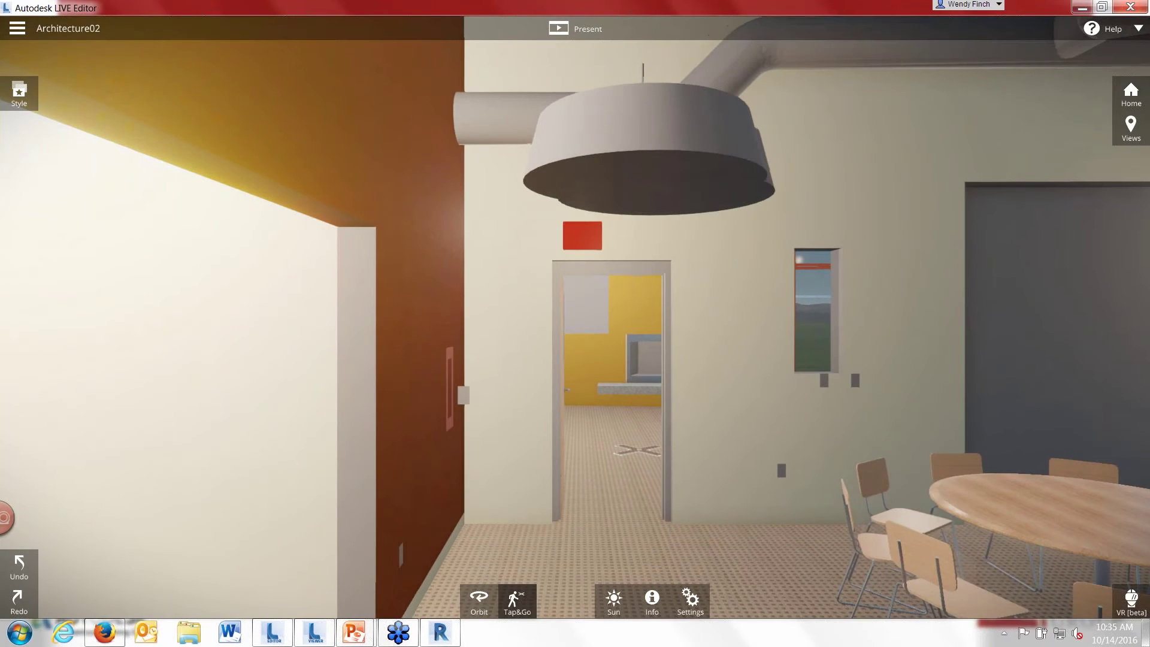
scroll(639, 450, down, 3)
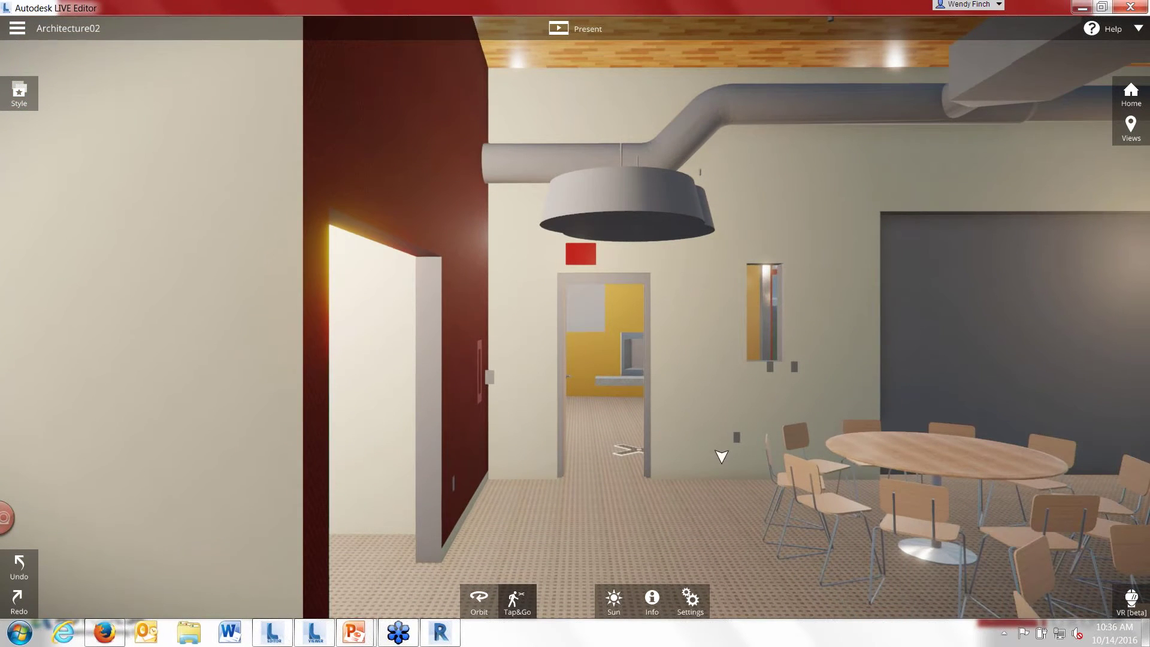
click(755, 456)
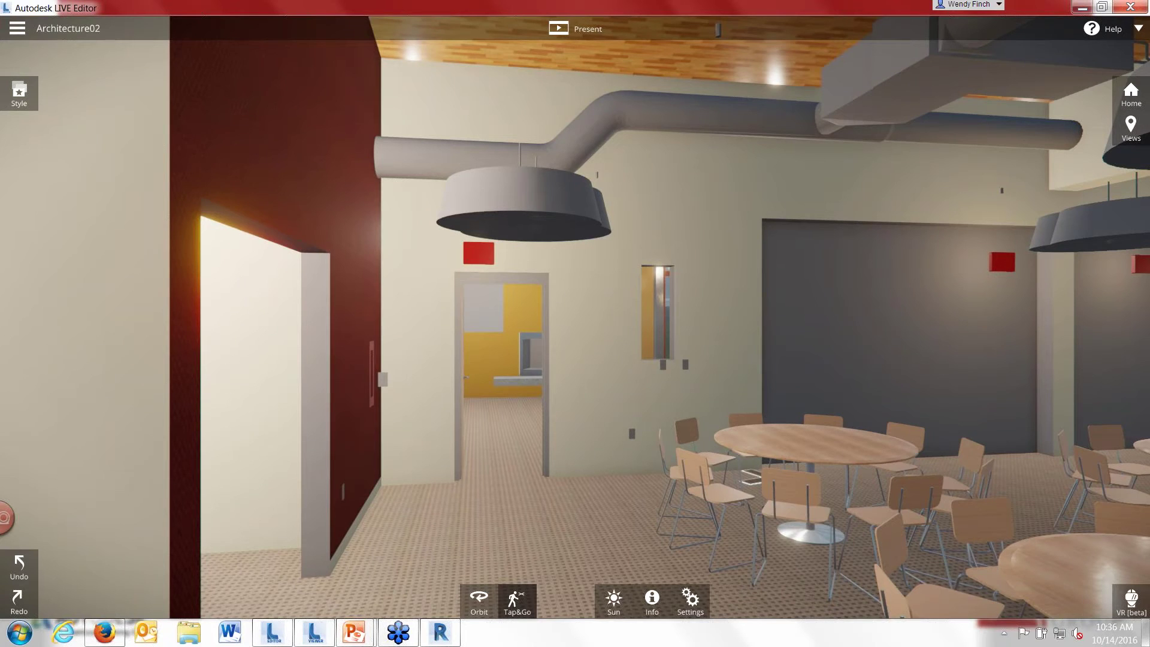
drag(854, 469, 755, 463)
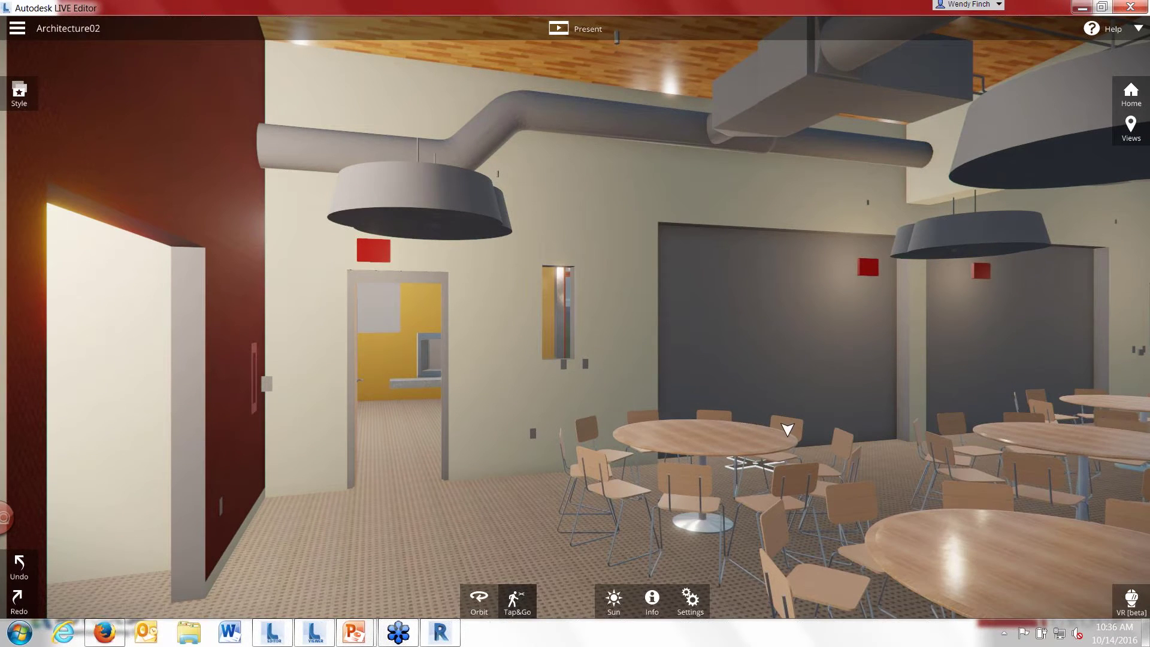
Step: Visit the 3D View 7, Walkthrough 1 and 3D View 1 points of view, close their list and look toward the trees
click(1130, 127)
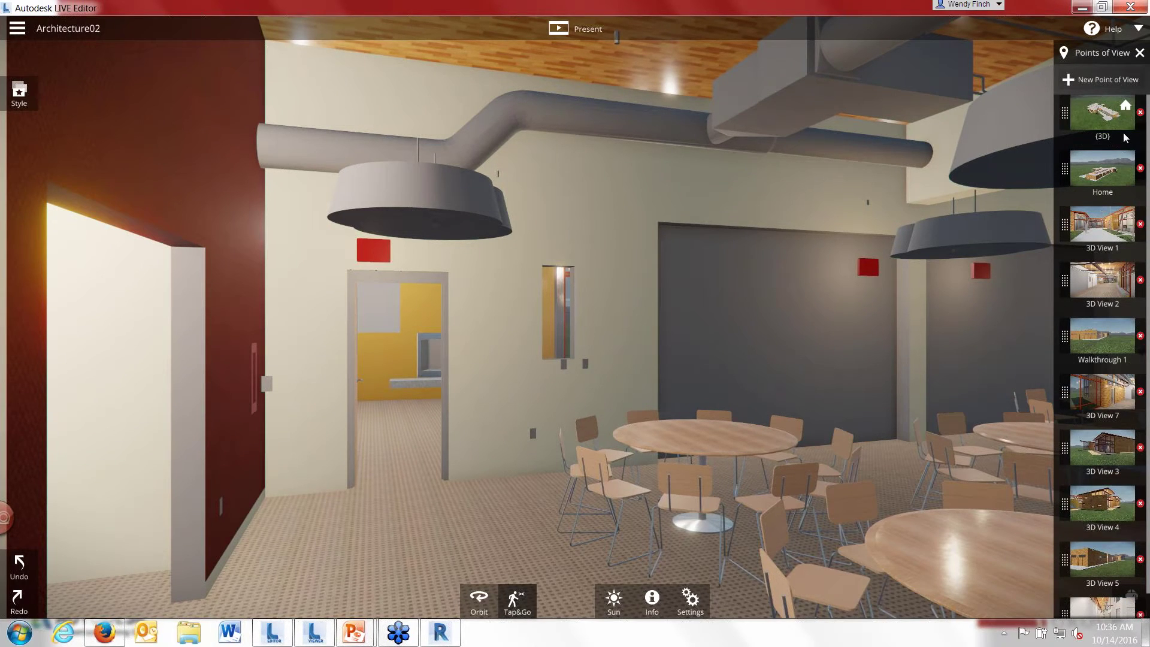
click(1111, 393)
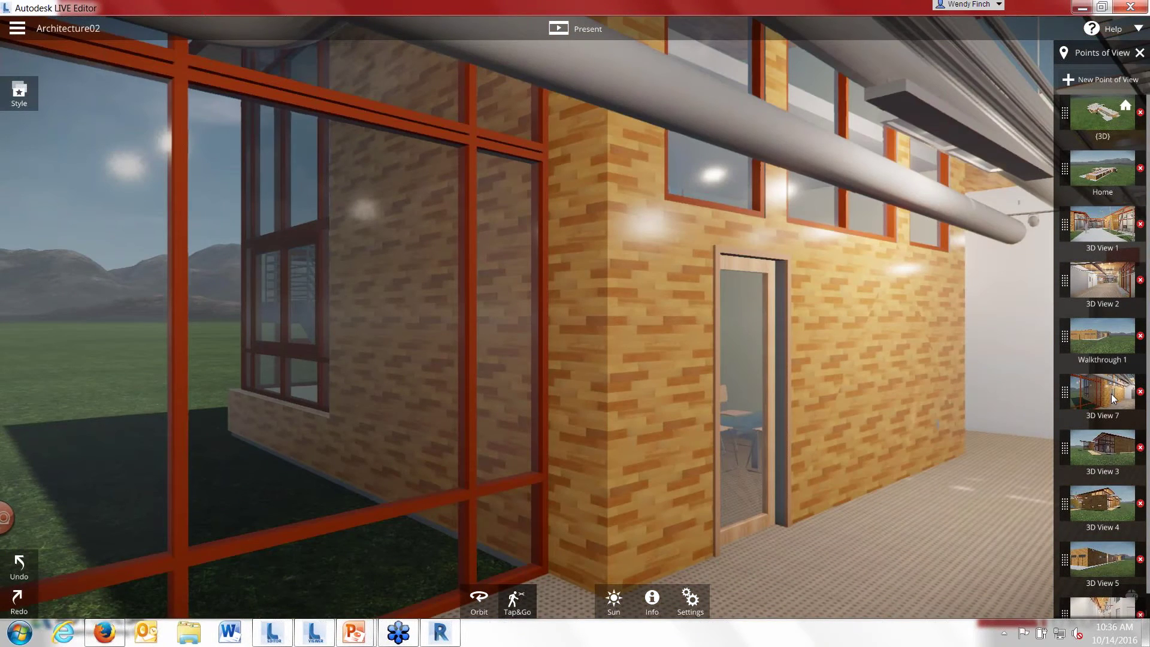
click(1109, 343)
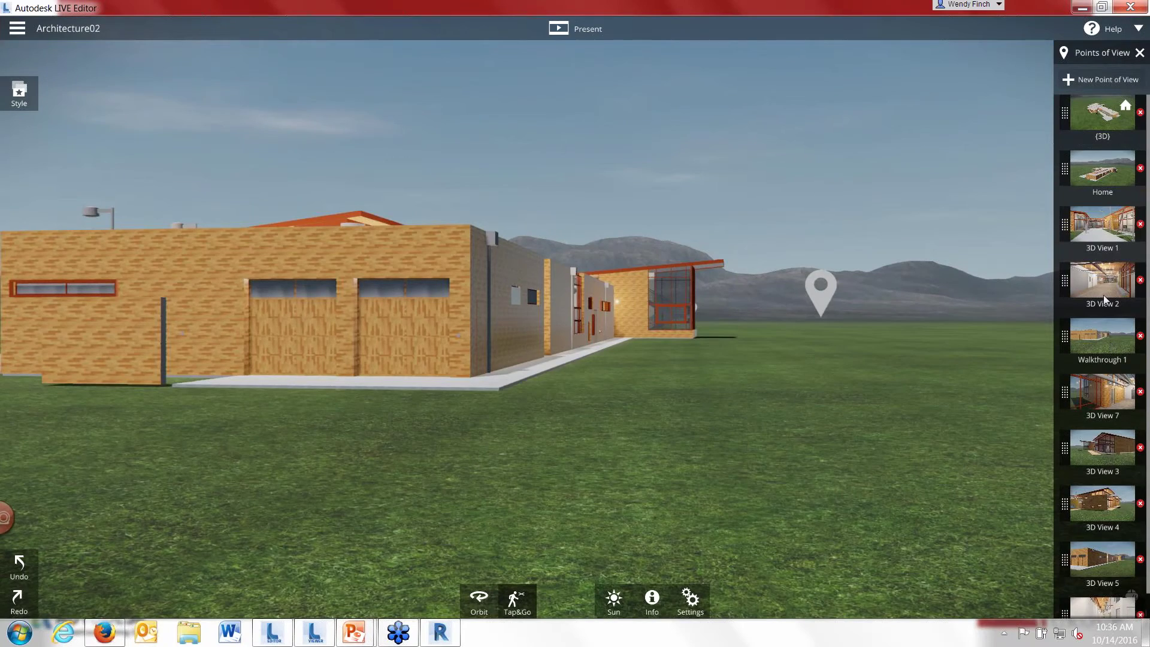
click(1102, 227)
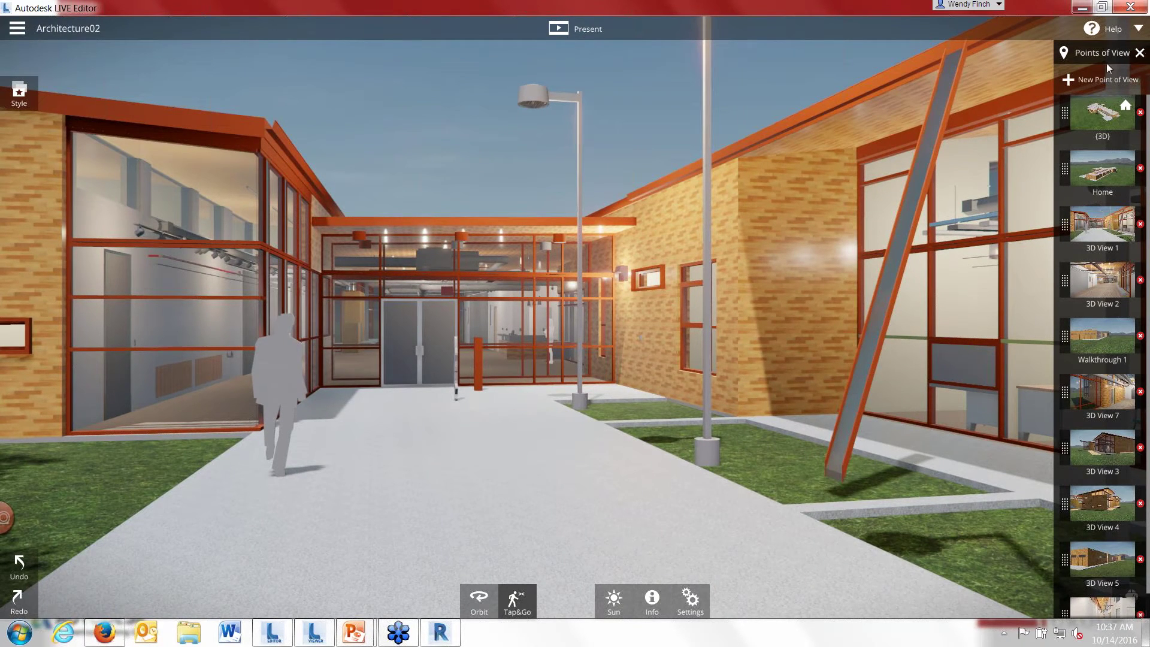
click(1140, 52)
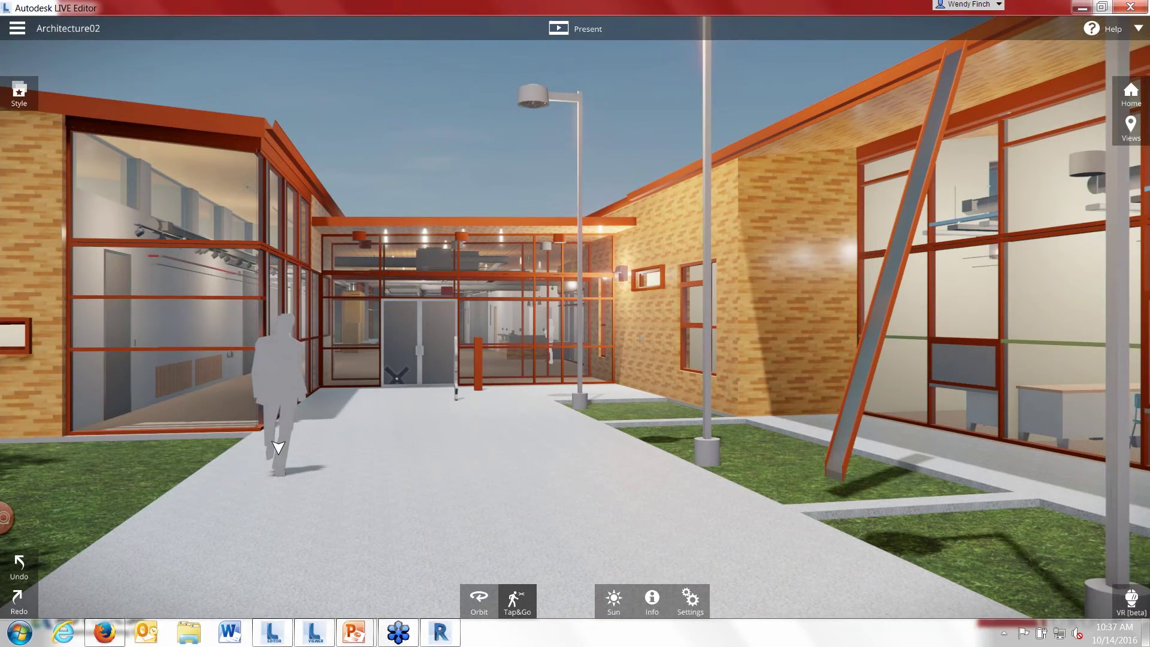
scroll(278, 447, down, 5)
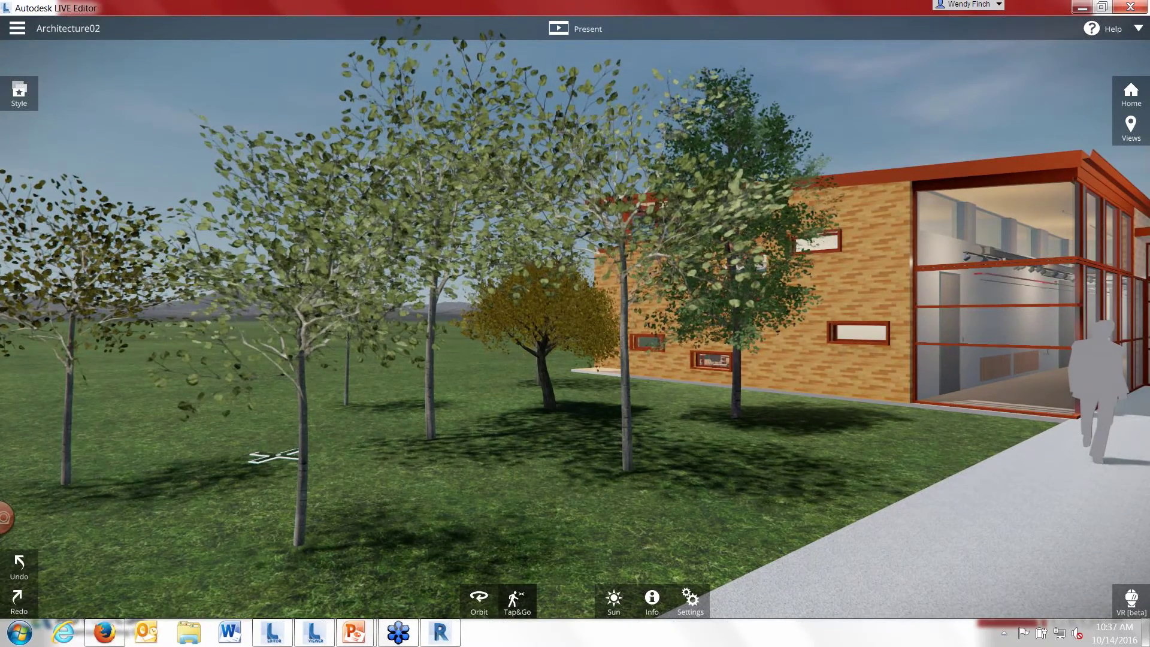
Step: Switch to Architecture02.rvt in Revit and widen the Project Browser until the floor plan names are readable
click(442, 634)
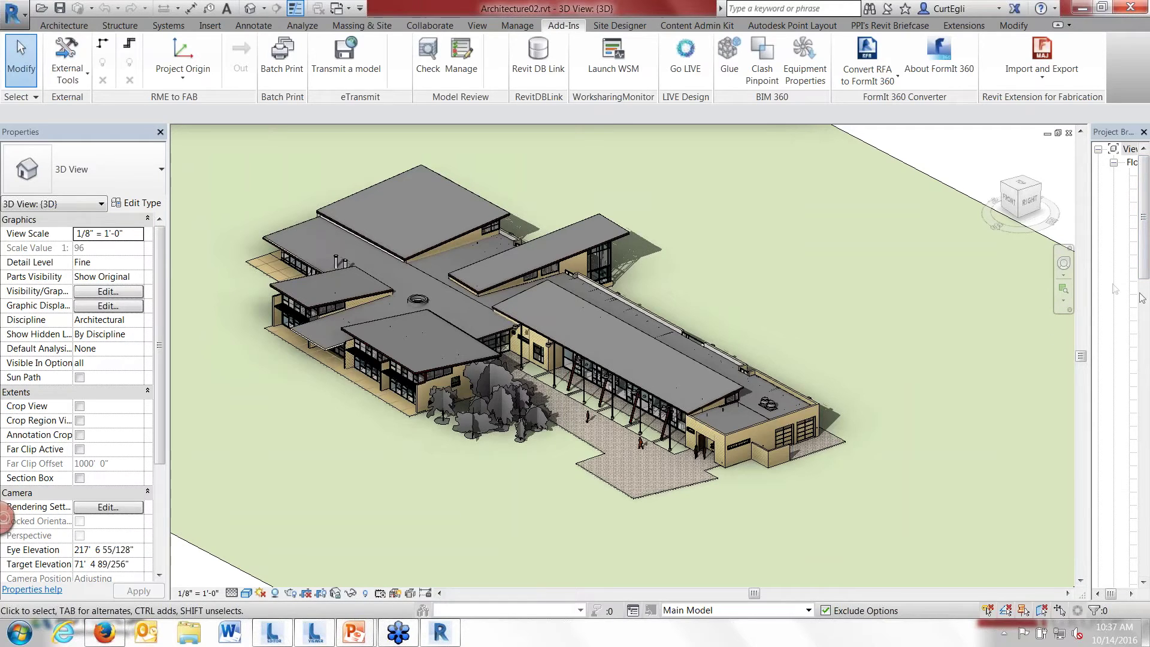
drag(1088, 253, 992, 253)
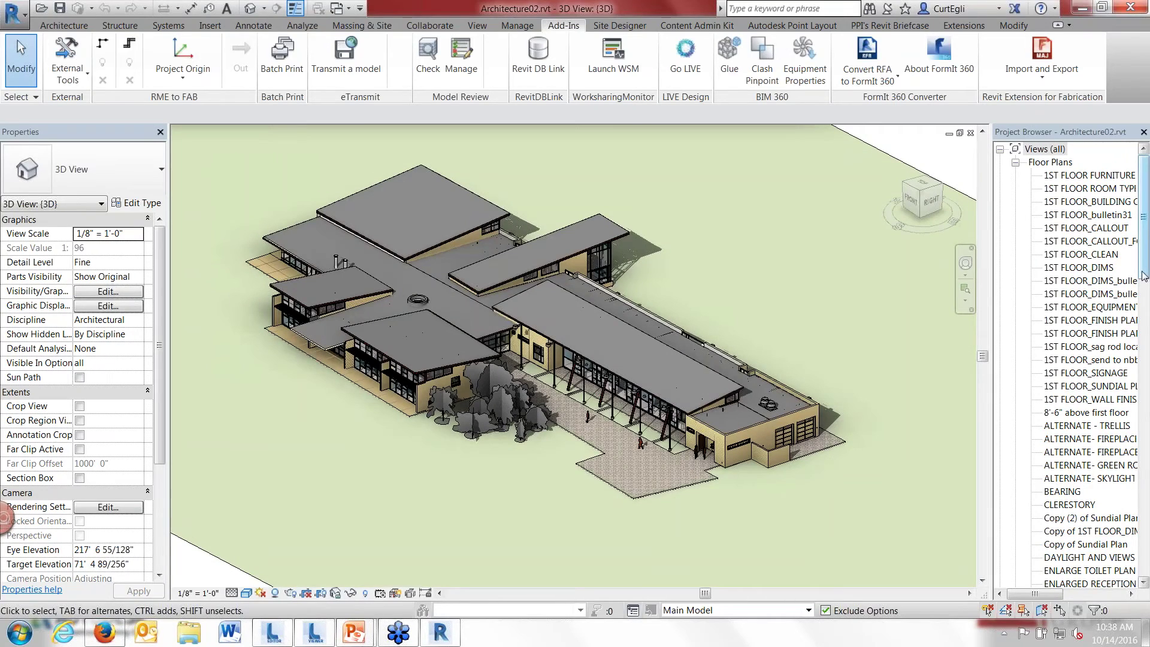
Step: Open the Planting Schedule from the Project Browser in Revit and switch back to Autodesk LIVE Editor
drag(1144, 270, 1149, 574)
click(1046, 504)
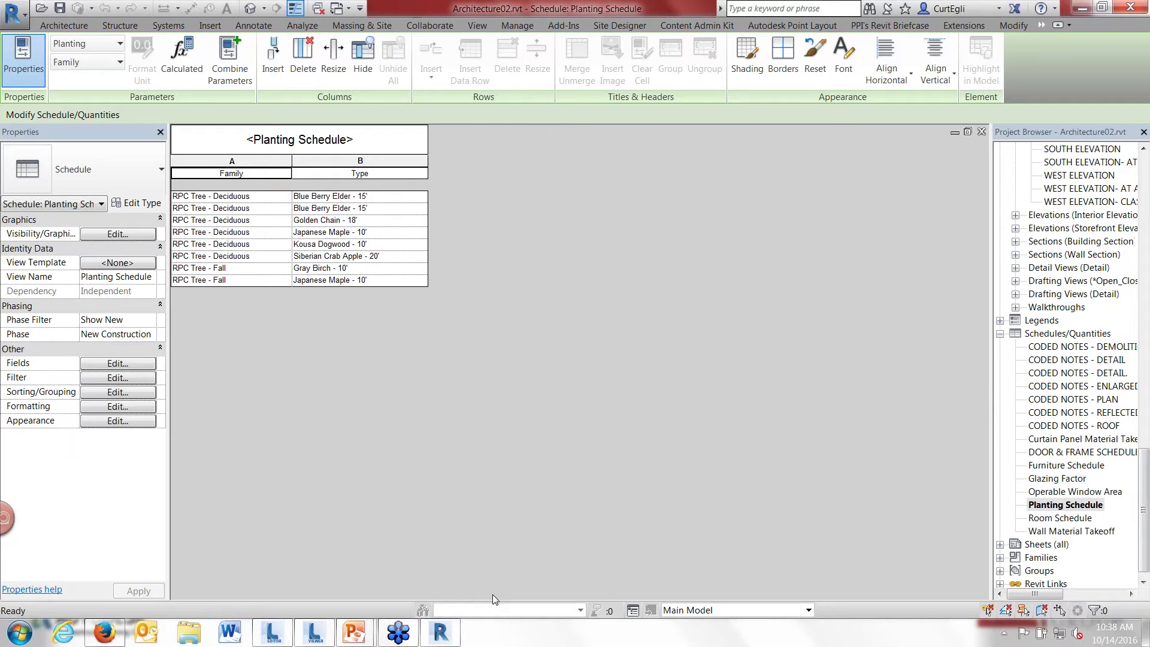
click(276, 641)
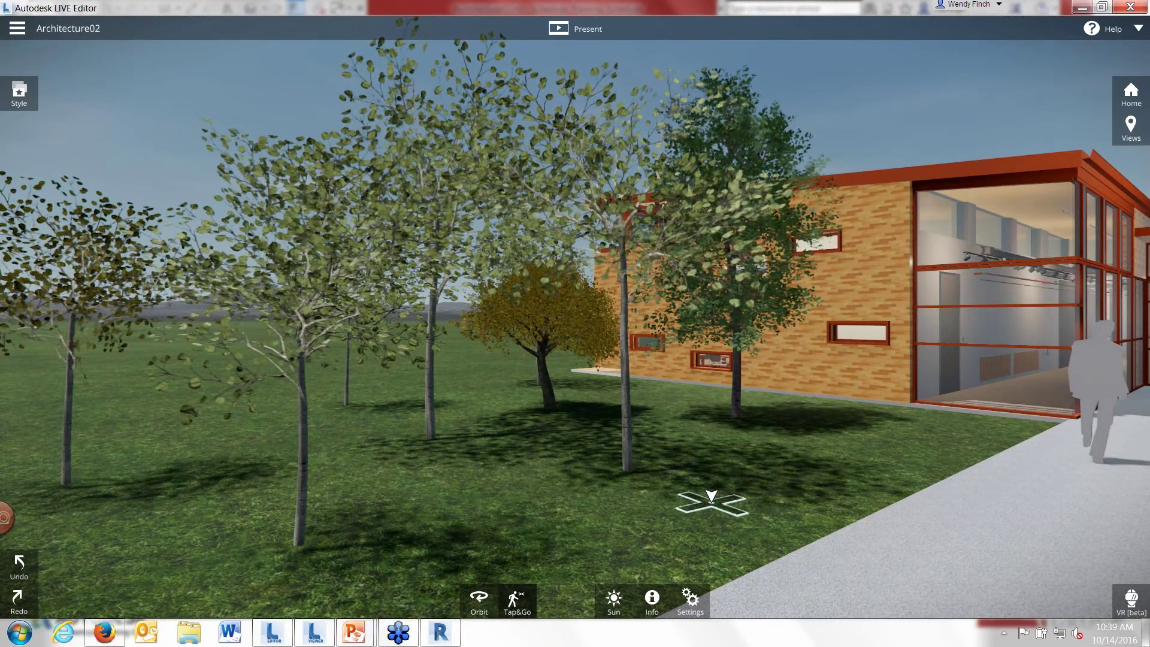
Step: Walk past the trees toward the glazed facade, go to the {3D} point of view and move closer to the building
click(859, 400)
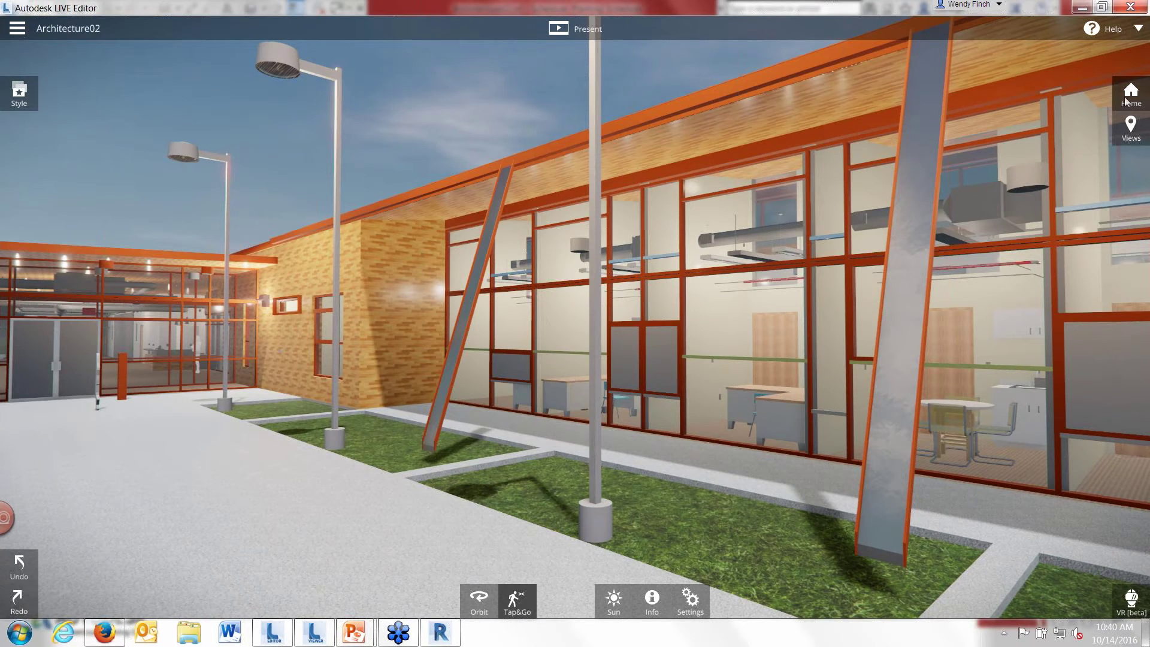
click(1123, 134)
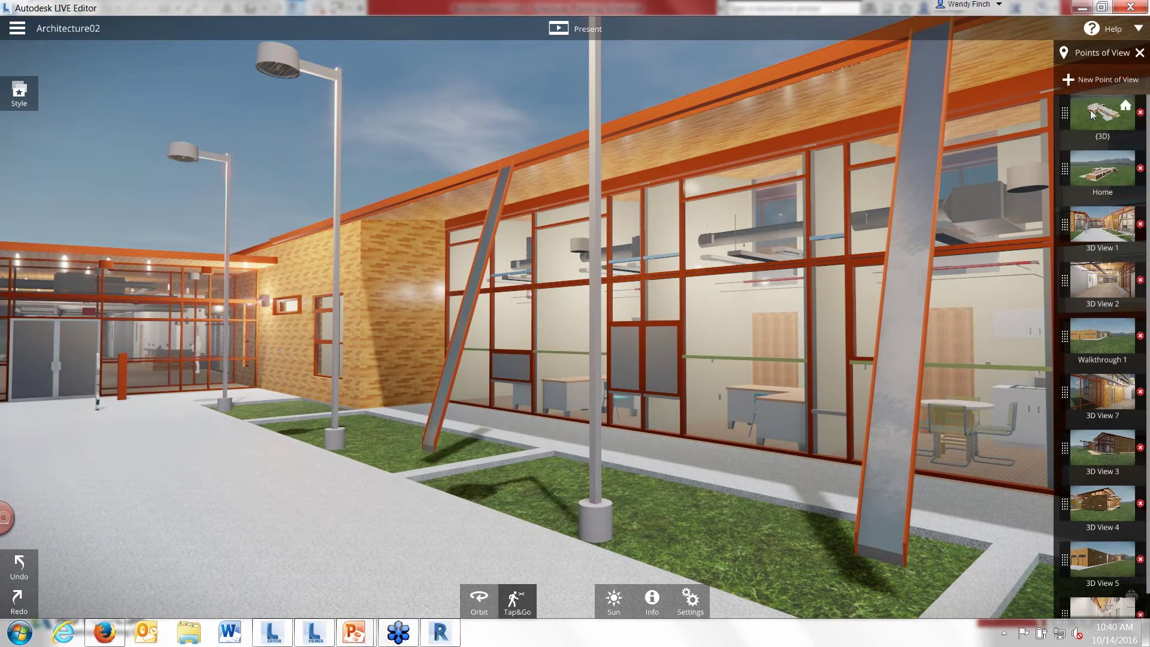
click(1094, 114)
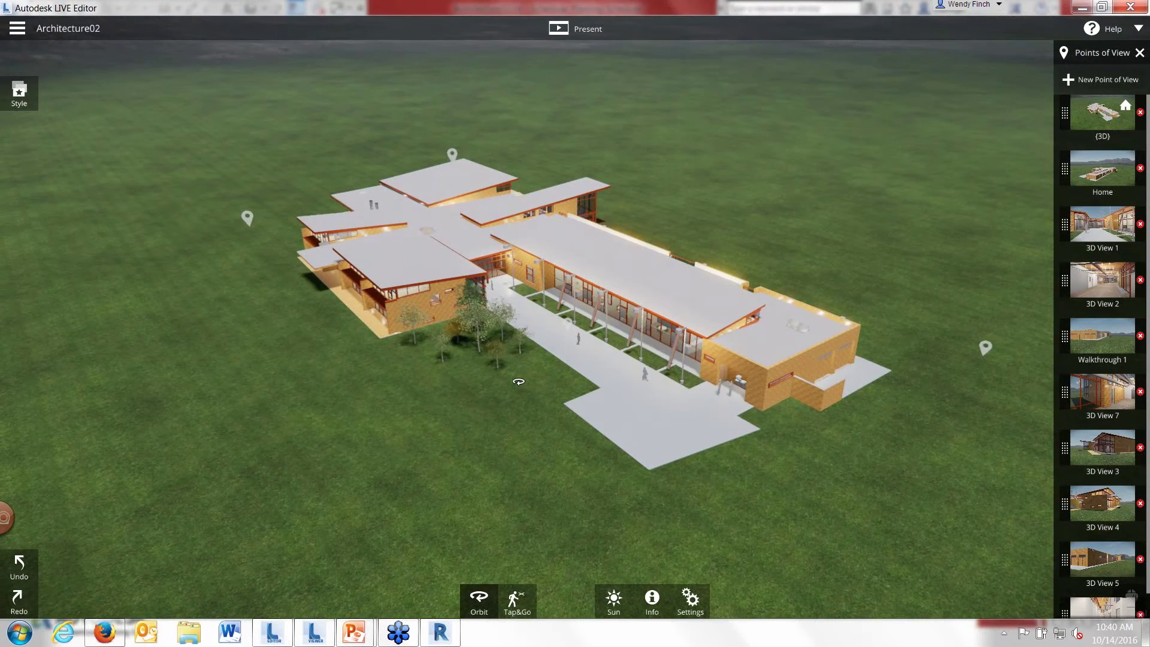
scroll(518, 381, up, 2)
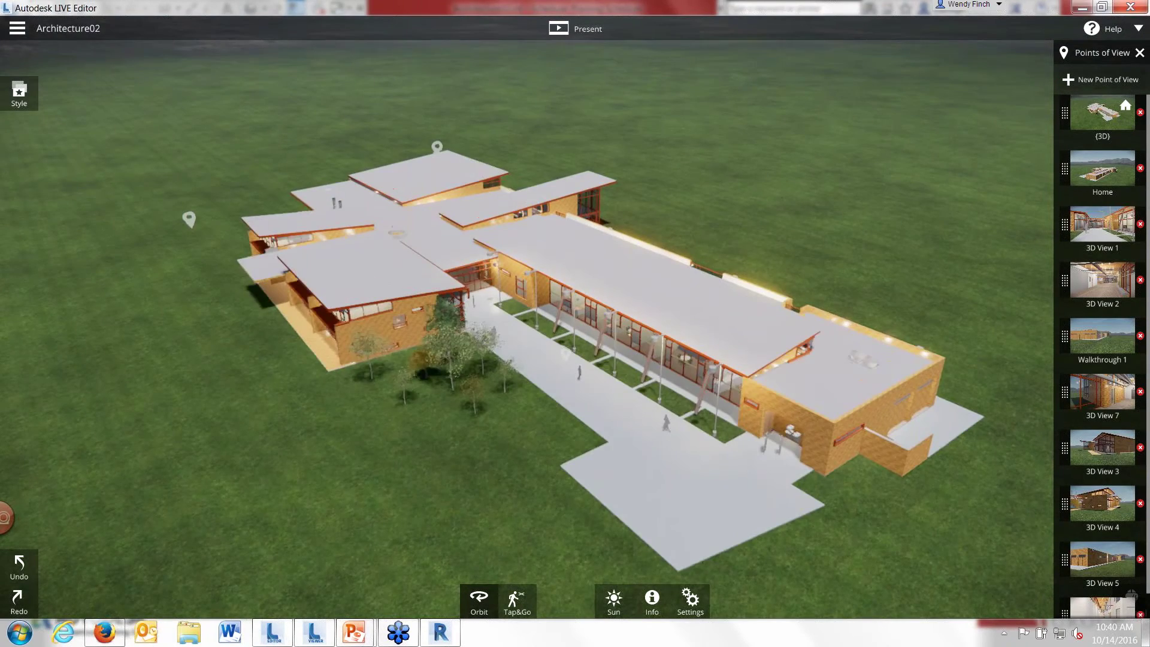
scroll(520, 381, up, 2)
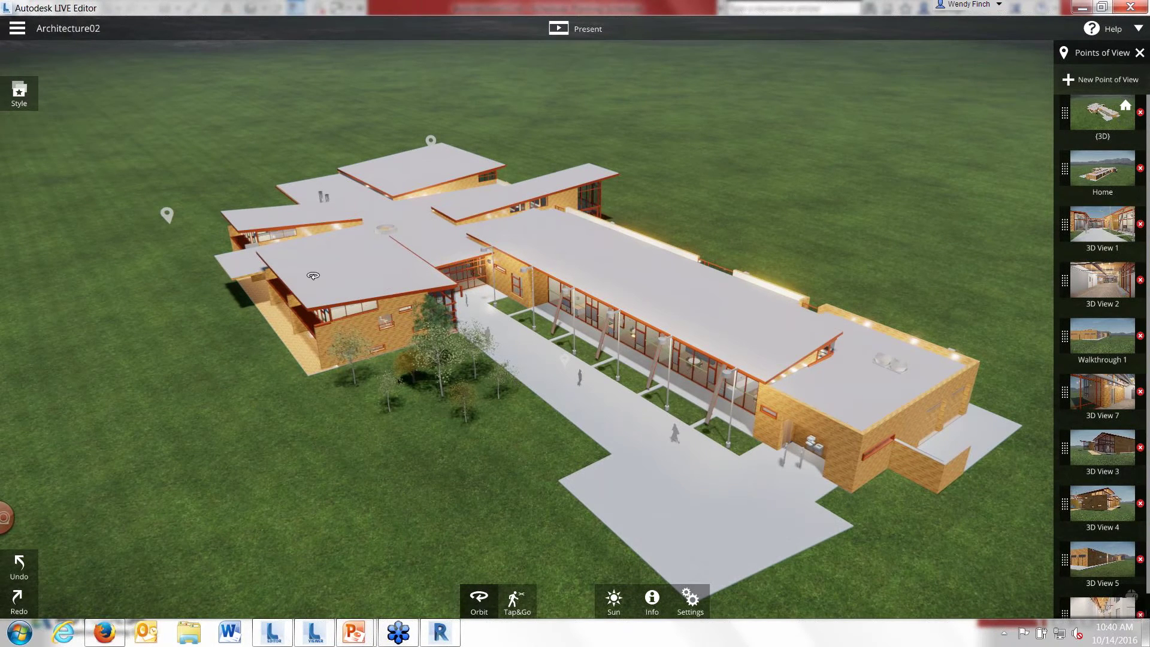
Step: Preview the white-building style and the fully grey style, restore the full-colour style and close the style choices
click(21, 94)
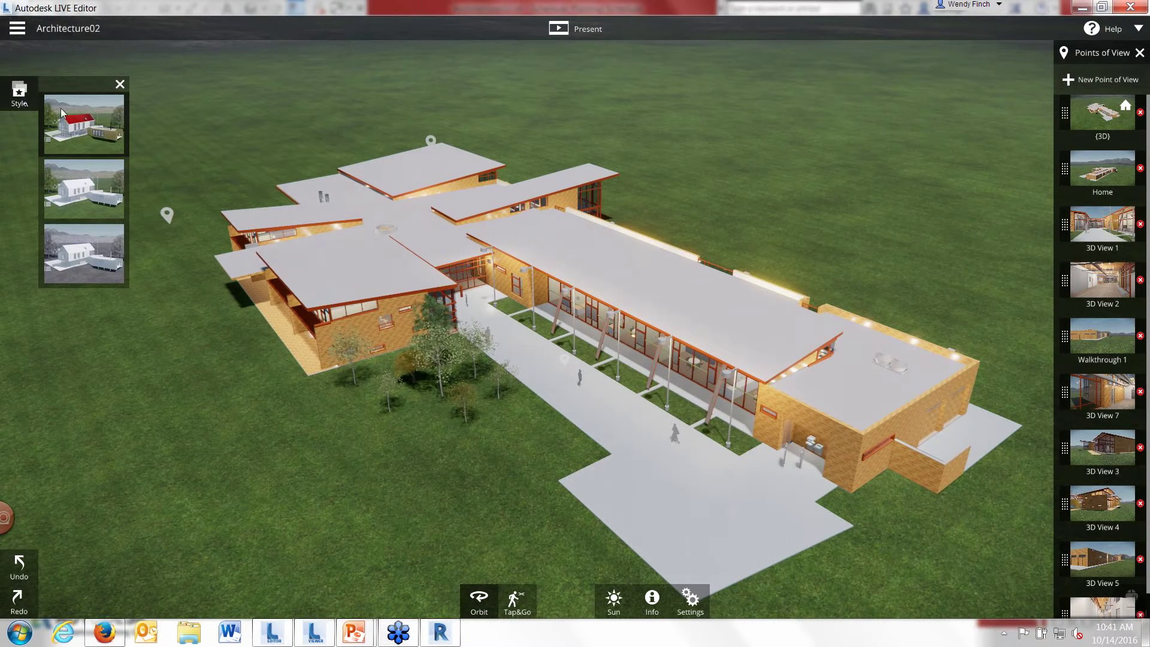
click(85, 192)
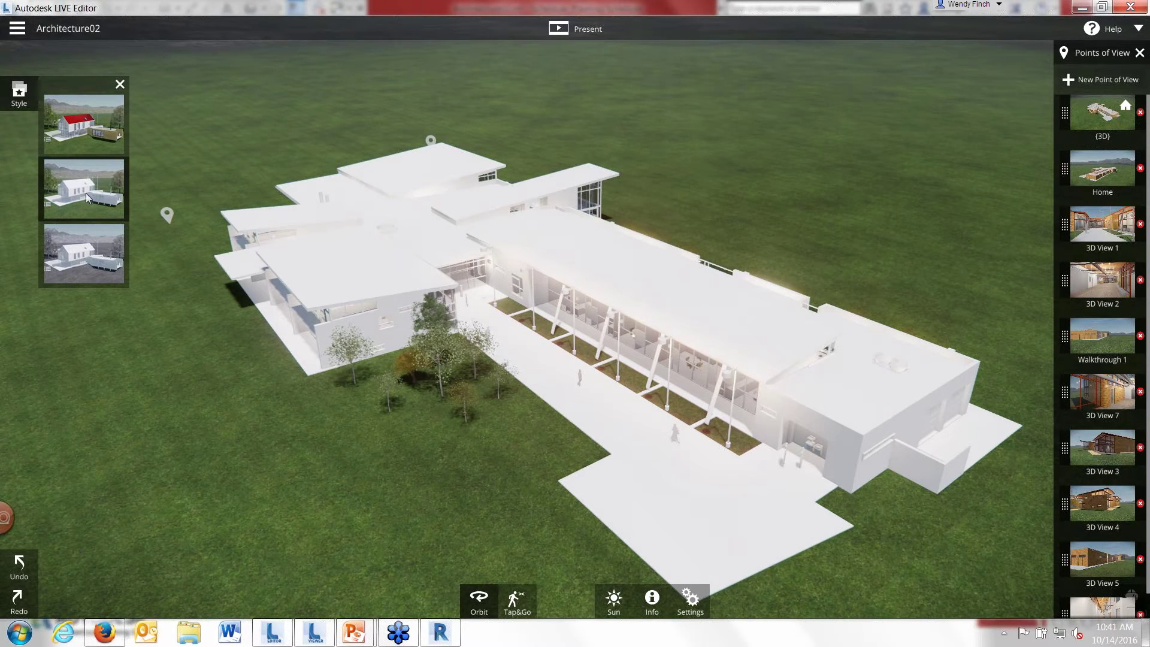
click(66, 239)
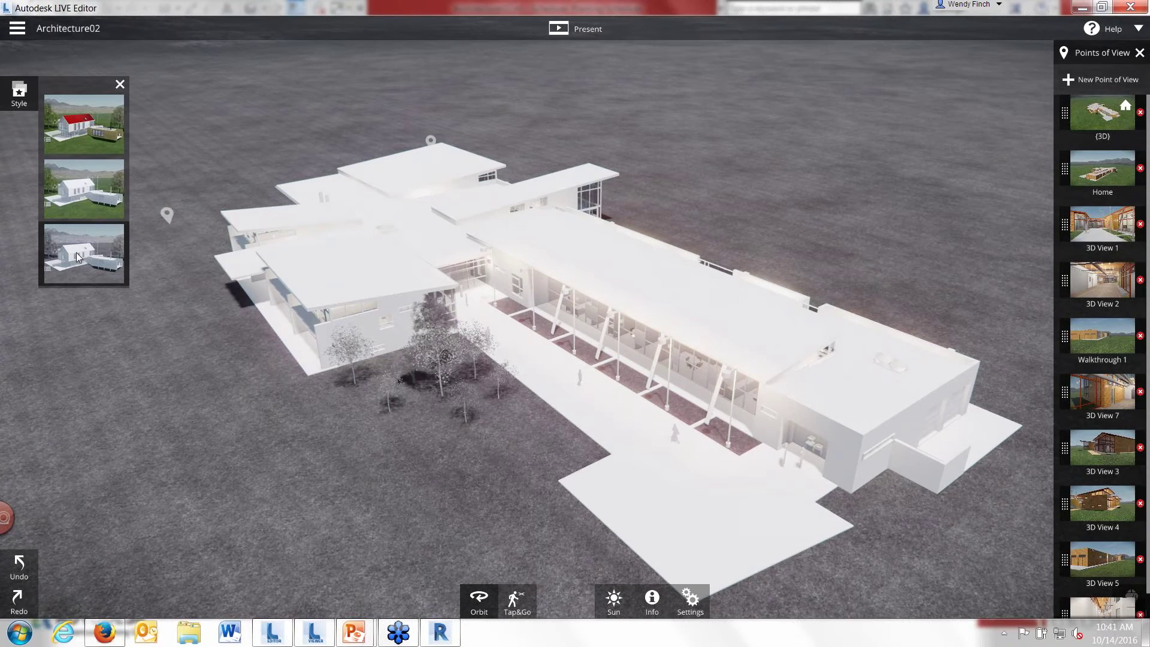
click(73, 134)
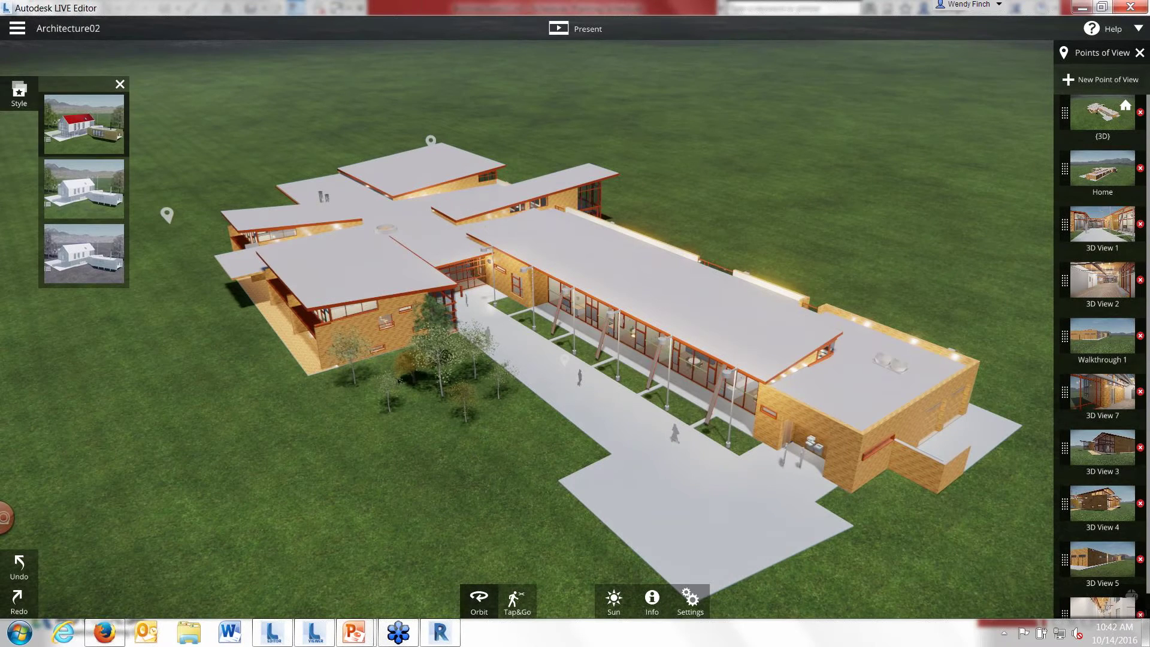
click(120, 84)
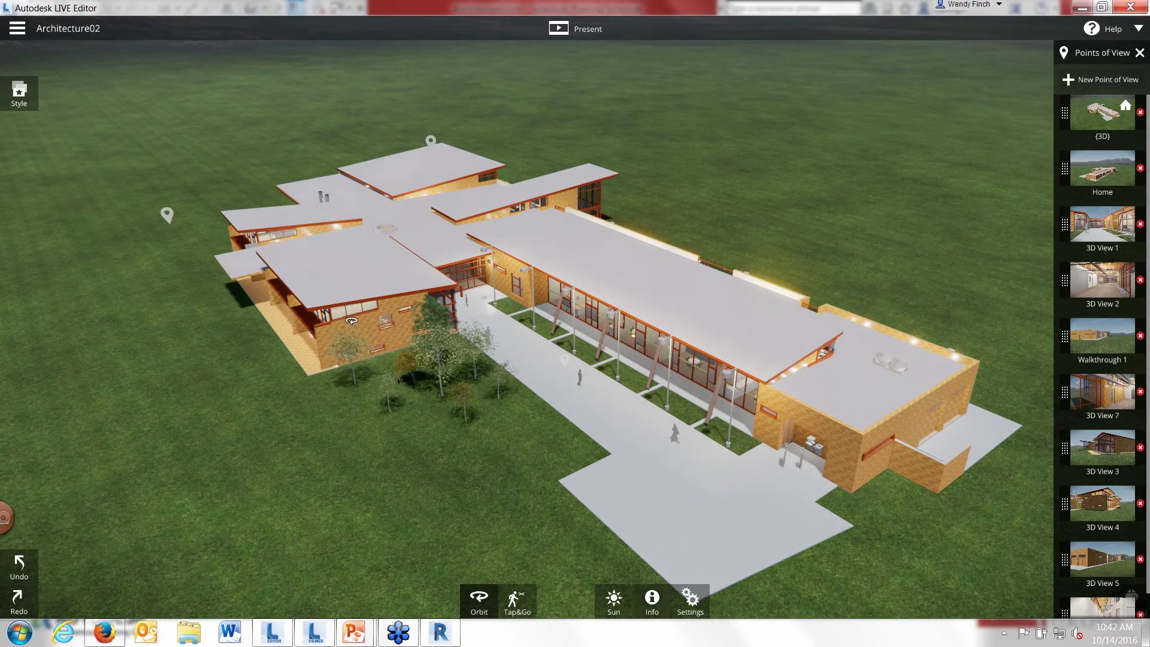
Step: Inspect the BIM information of an exterior wood panel wall, an operable window panel and the front roof, and close the information
click(652, 600)
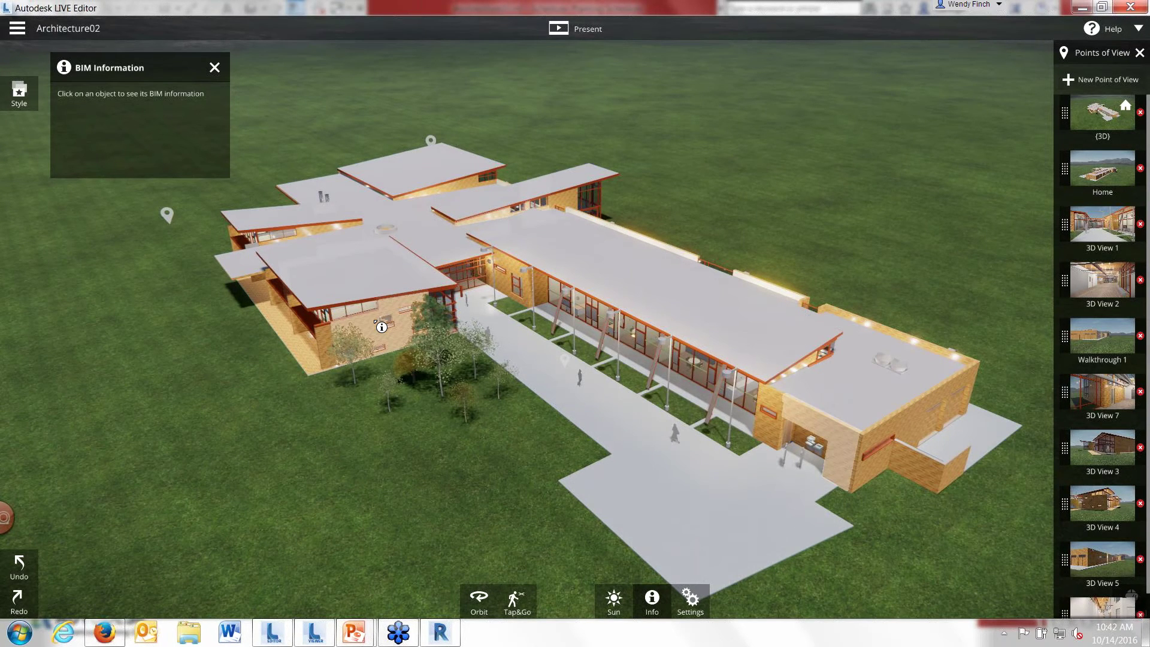
click(376, 322)
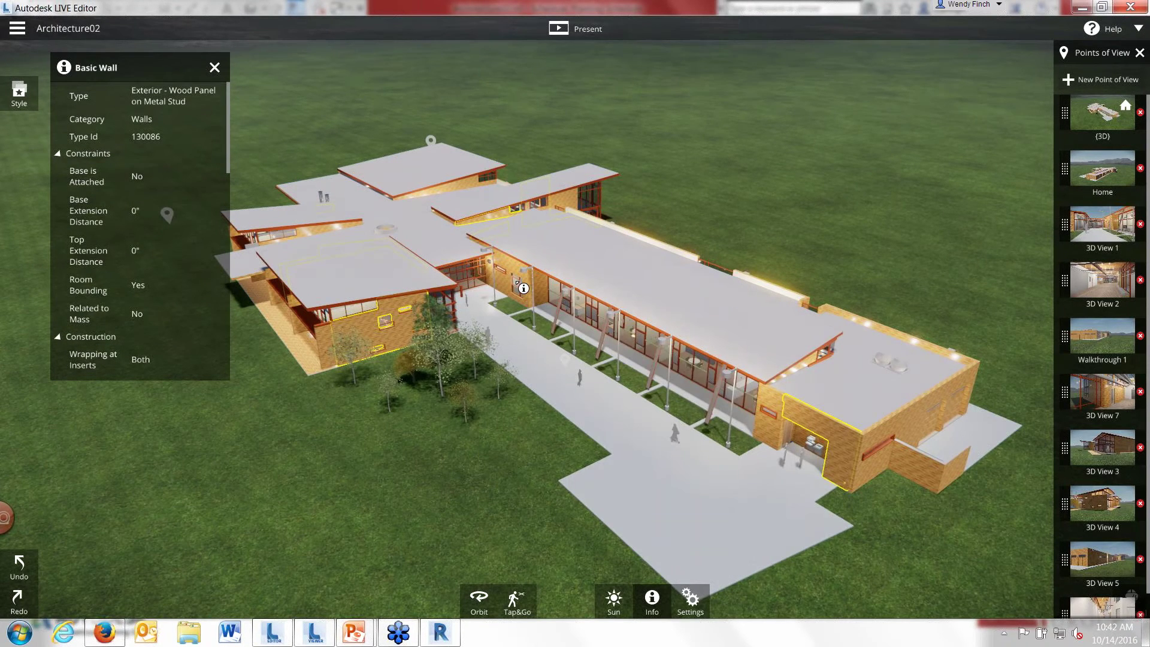
click(513, 280)
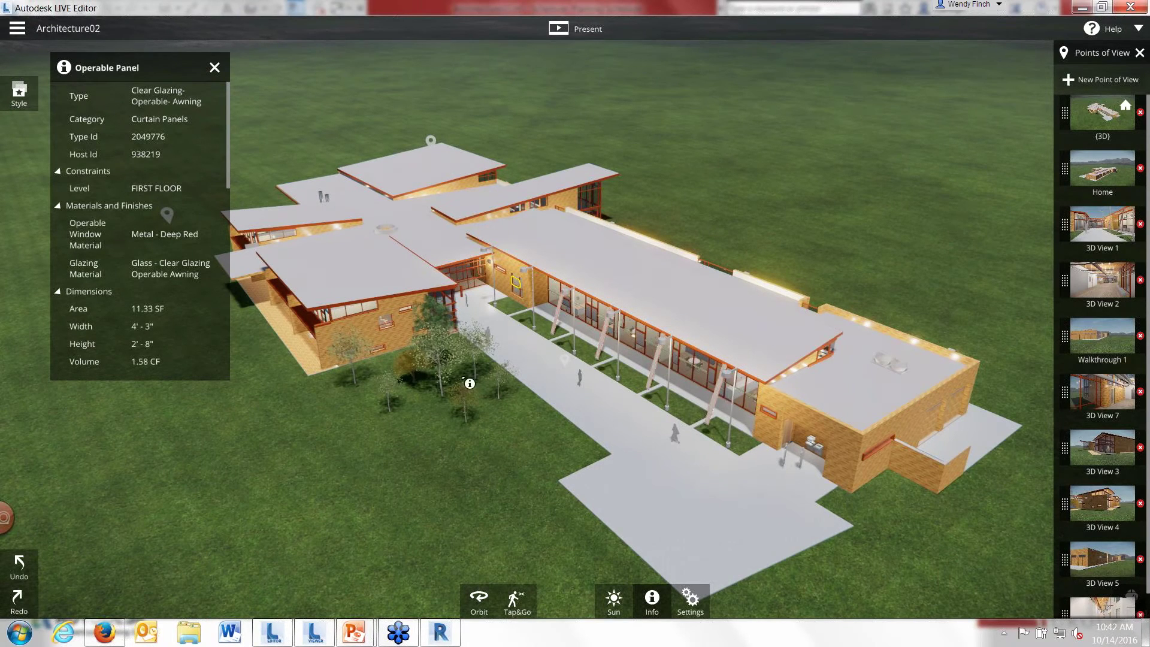
click(332, 328)
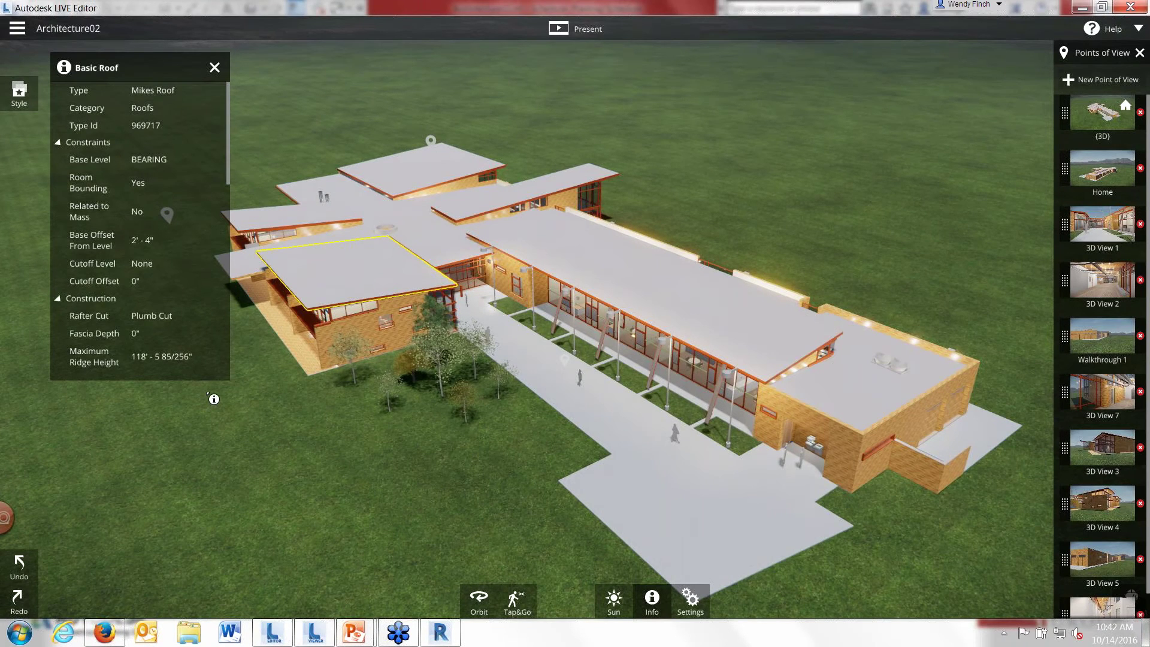
click(216, 69)
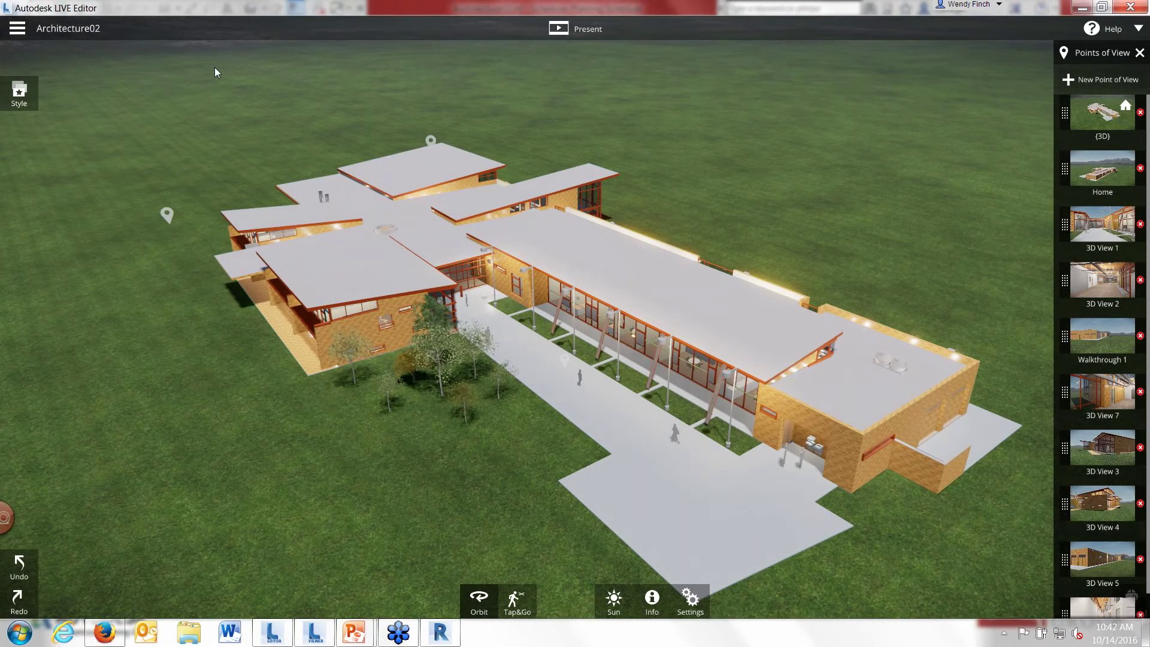
Step: Show the travel speed, field of view, height and pin settings, and go to the 3D View 1 point of view
click(692, 602)
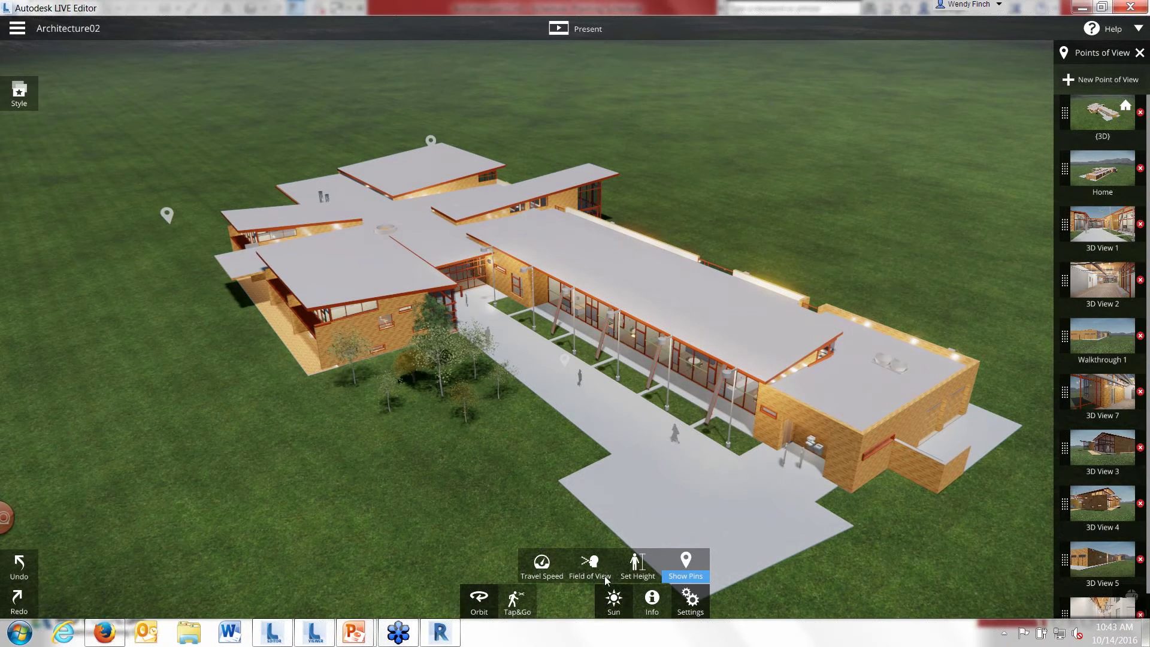
click(605, 576)
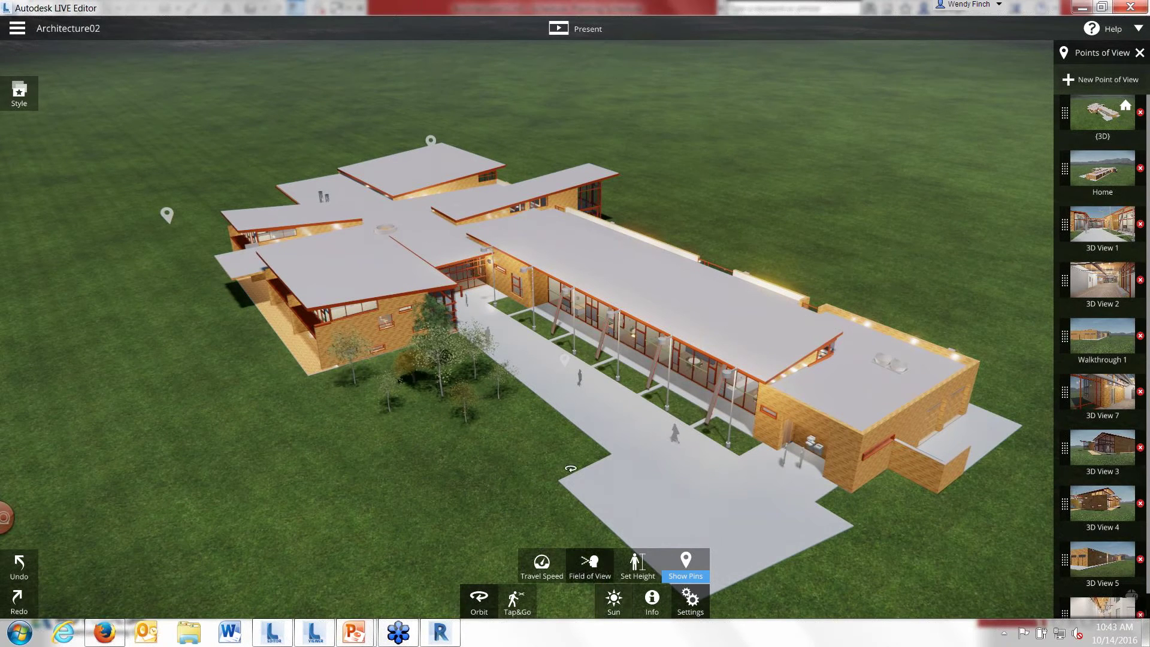
click(1097, 231)
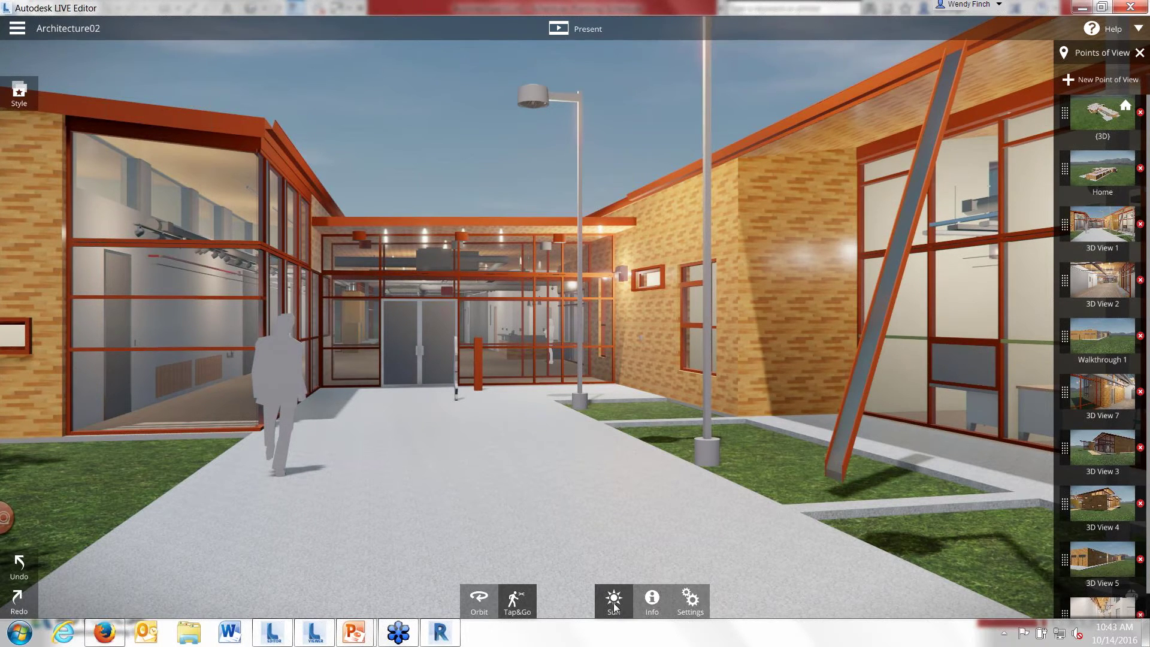
Step: Open the sun position settings, show the project location commands in Revit and return to LIVE Editor
click(614, 605)
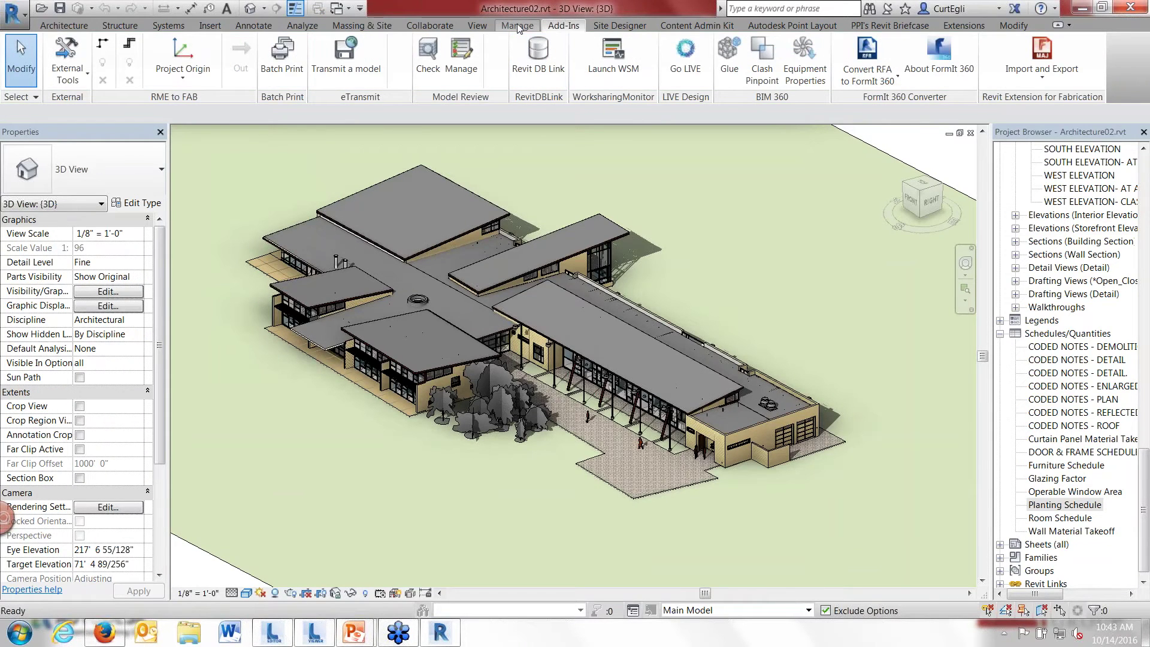
click(516, 25)
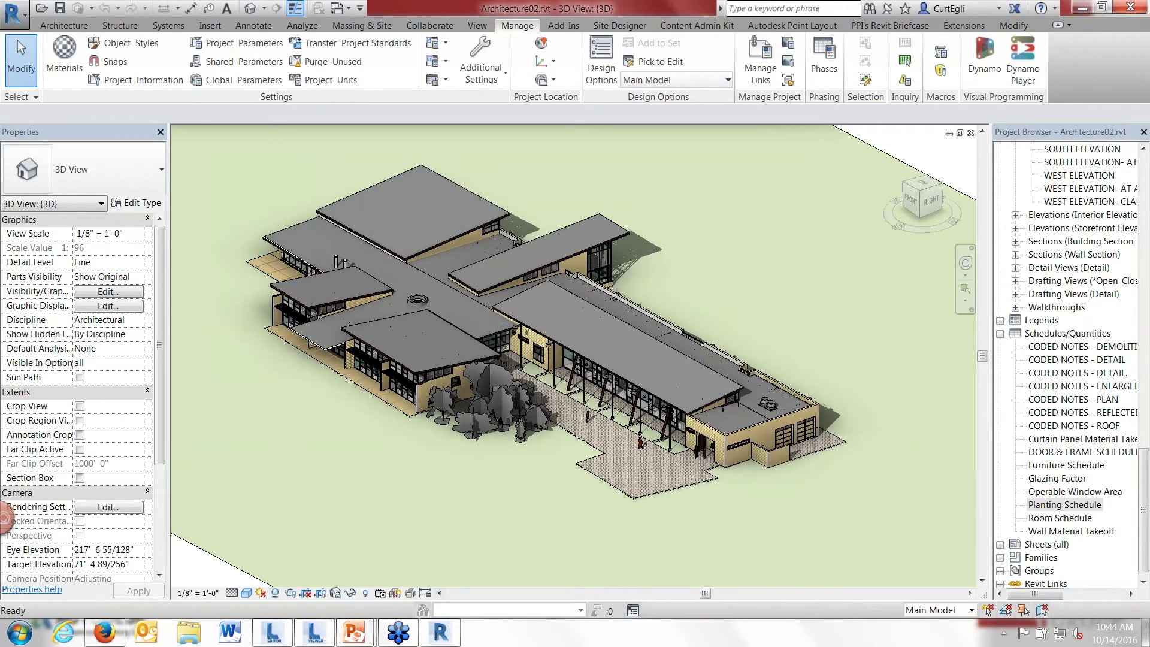
click(270, 634)
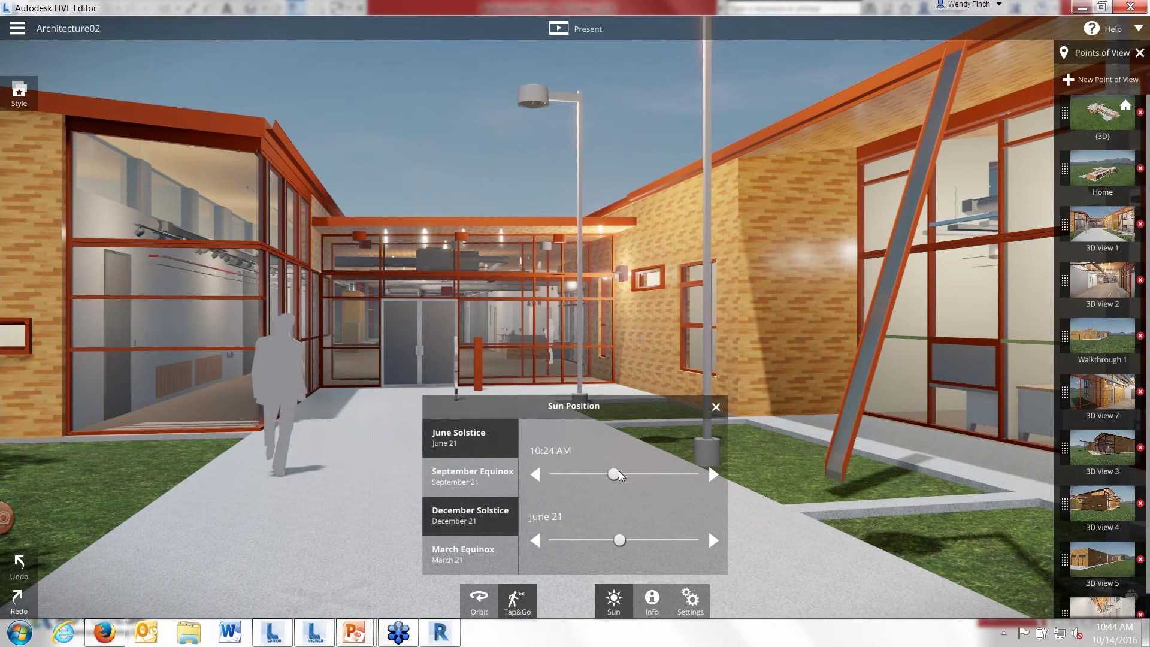
Step: Move the sun's time of day back through the early morning and night, and set it to 03:40 AM on June 21
drag(614, 474, 589, 479)
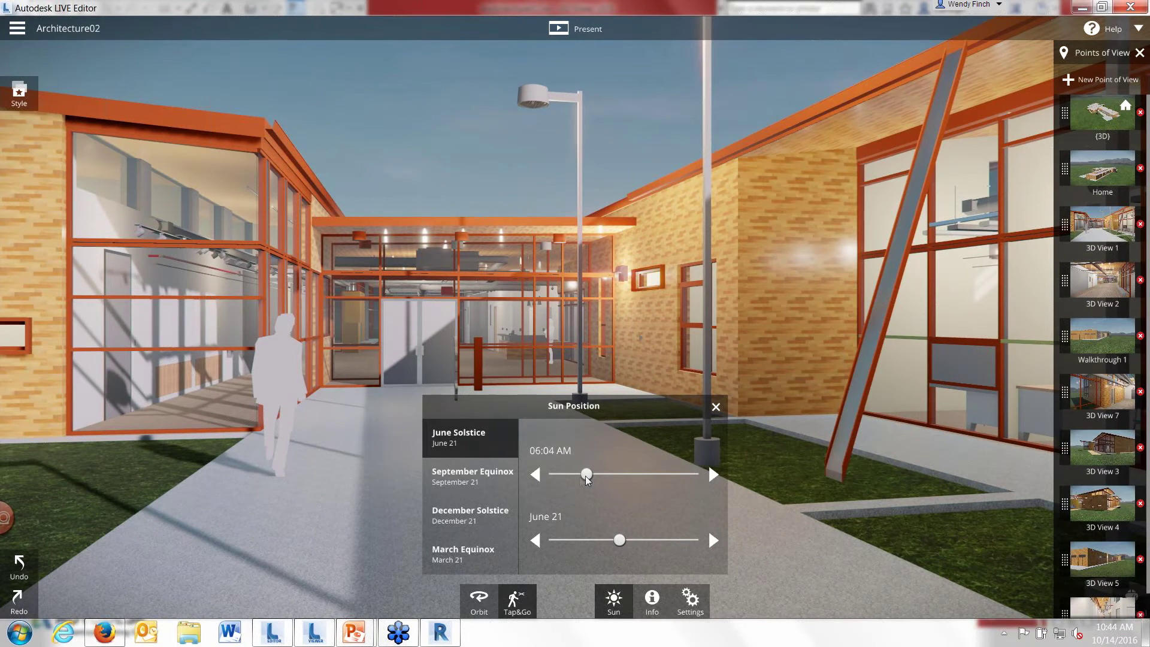
drag(579, 477, 569, 479)
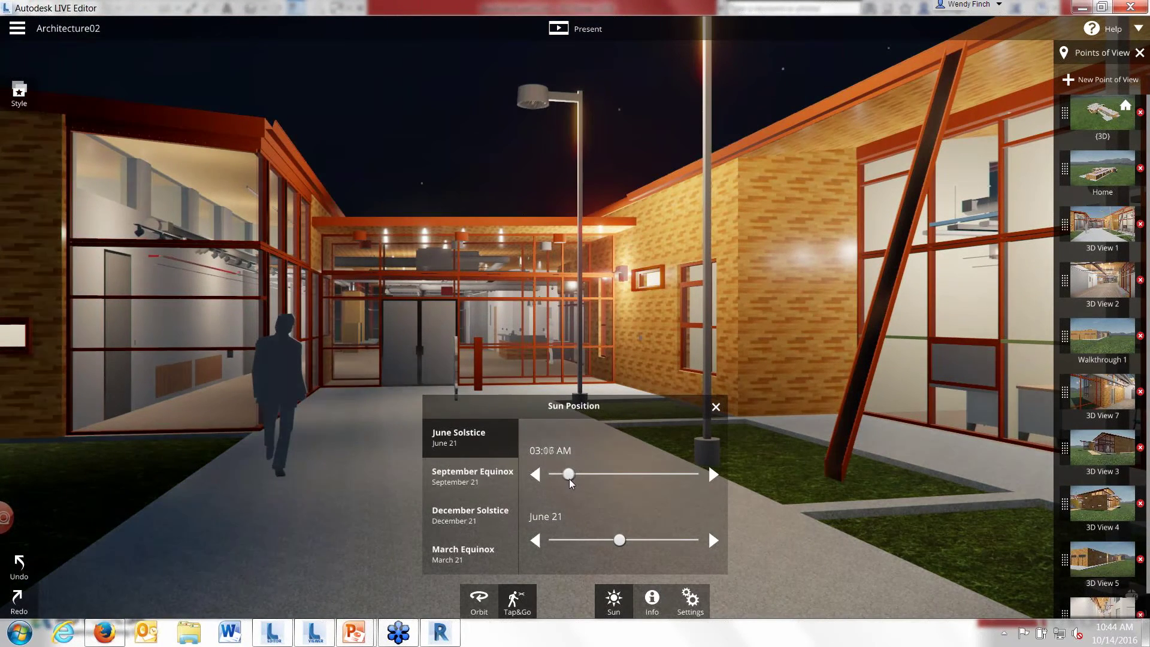
drag(573, 479, 567, 479)
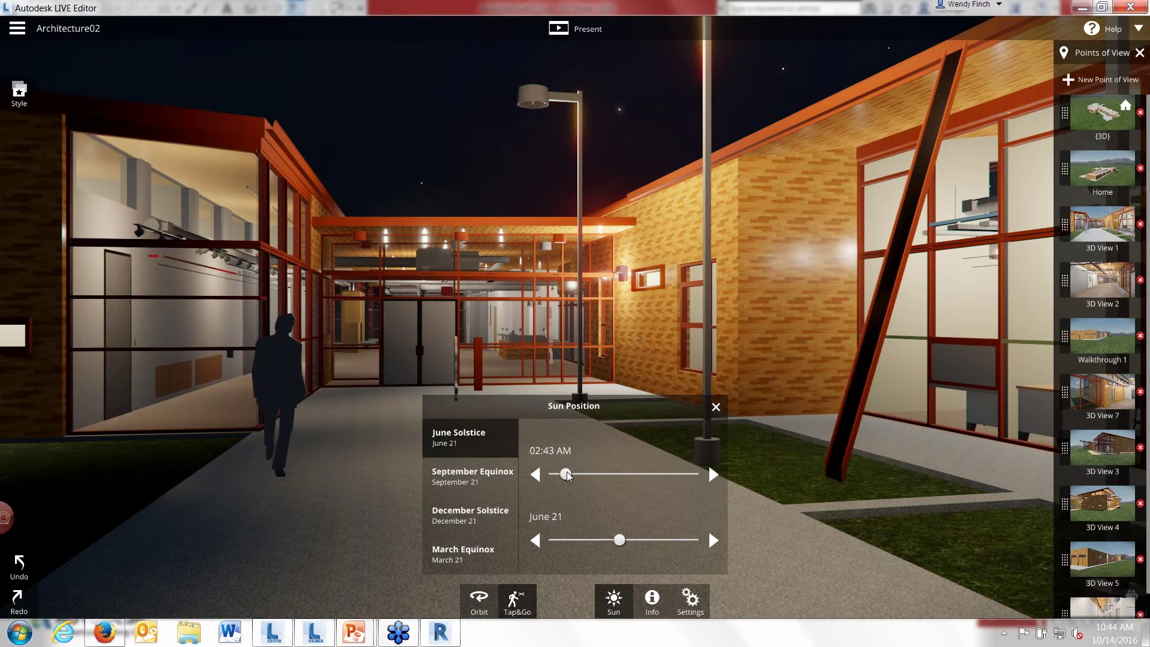
mouse_move(567, 475)
mouse_down()
mouse_move(581, 475)
mouse_move(570, 476)
mouse_up()
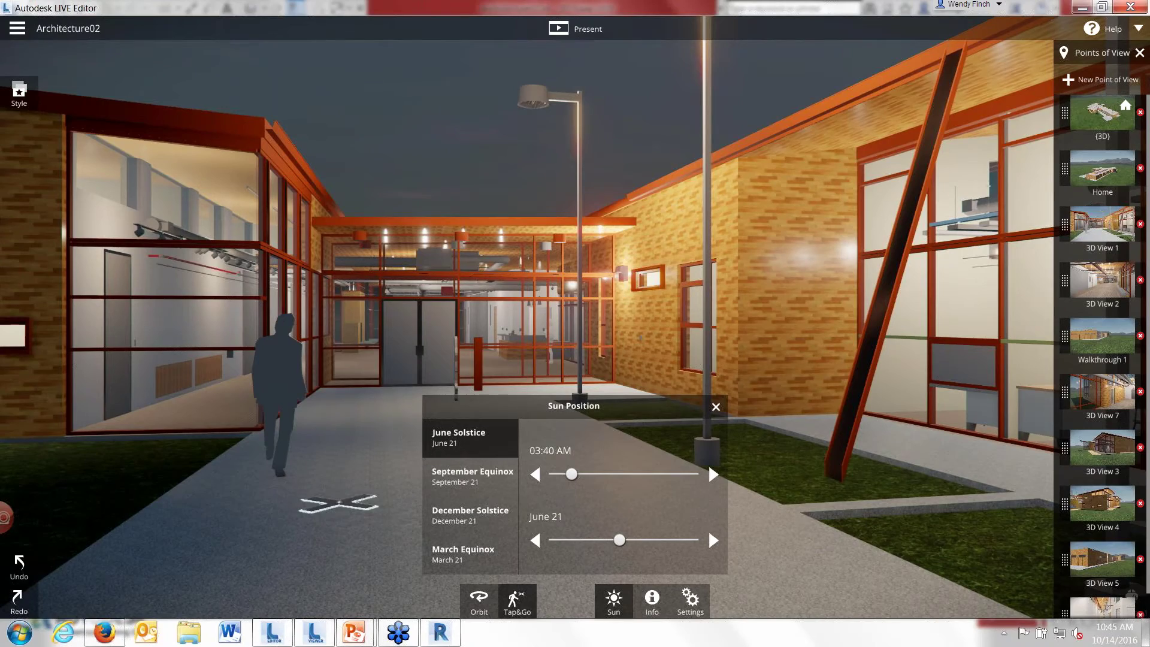
Step: Back away from the entrance along the walkway to view the lit facade and street lamps, and close the sun position settings
click(317, 503)
scroll(575, 317, down, 5)
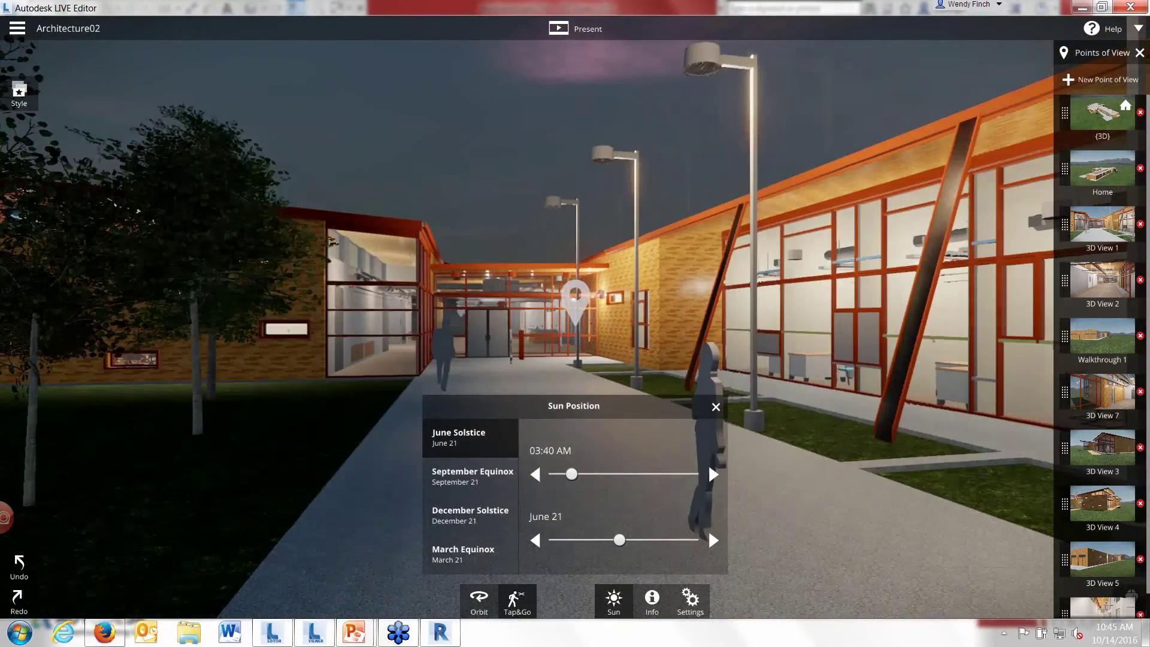
scroll(575, 317, down, 3)
scroll(574, 317, down, 4)
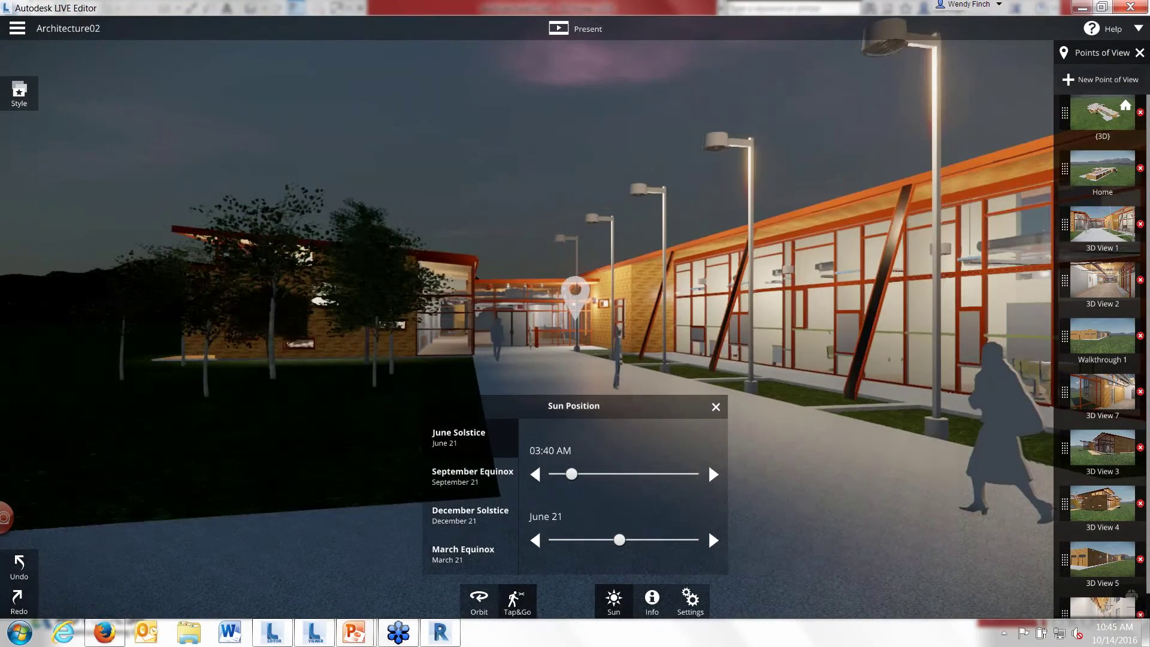
scroll(334, 549, down, 3)
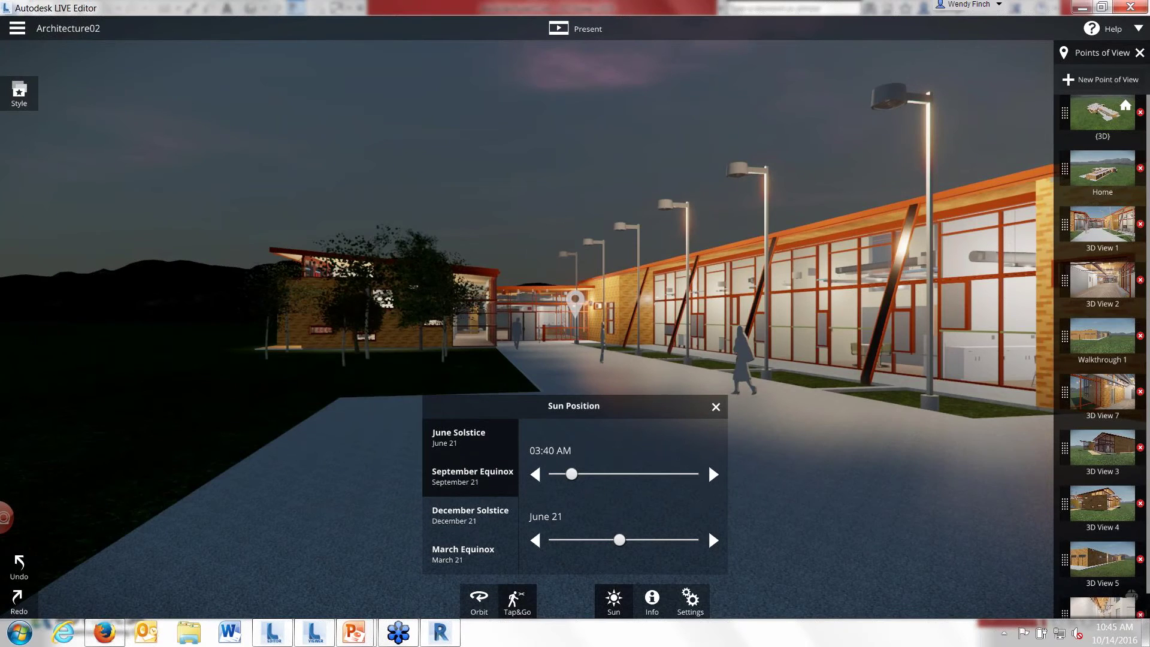
click(716, 407)
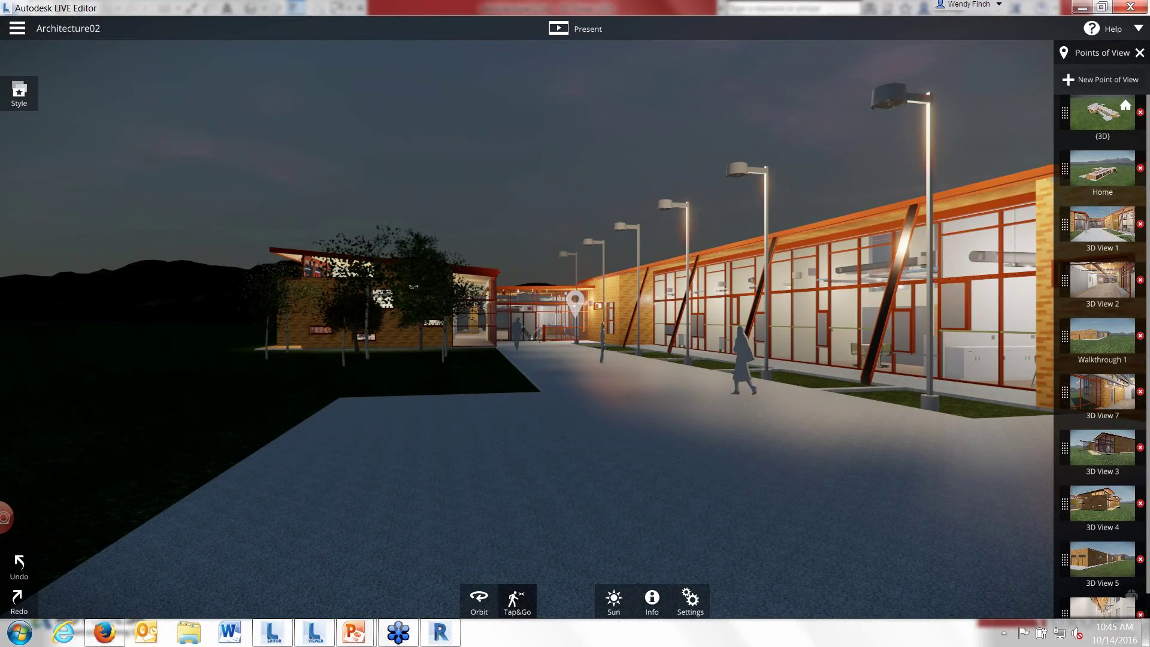
Step: Walk through the glazed entrance to the reception desk and turn to view the glass-walled room behind the standing figure
click(532, 339)
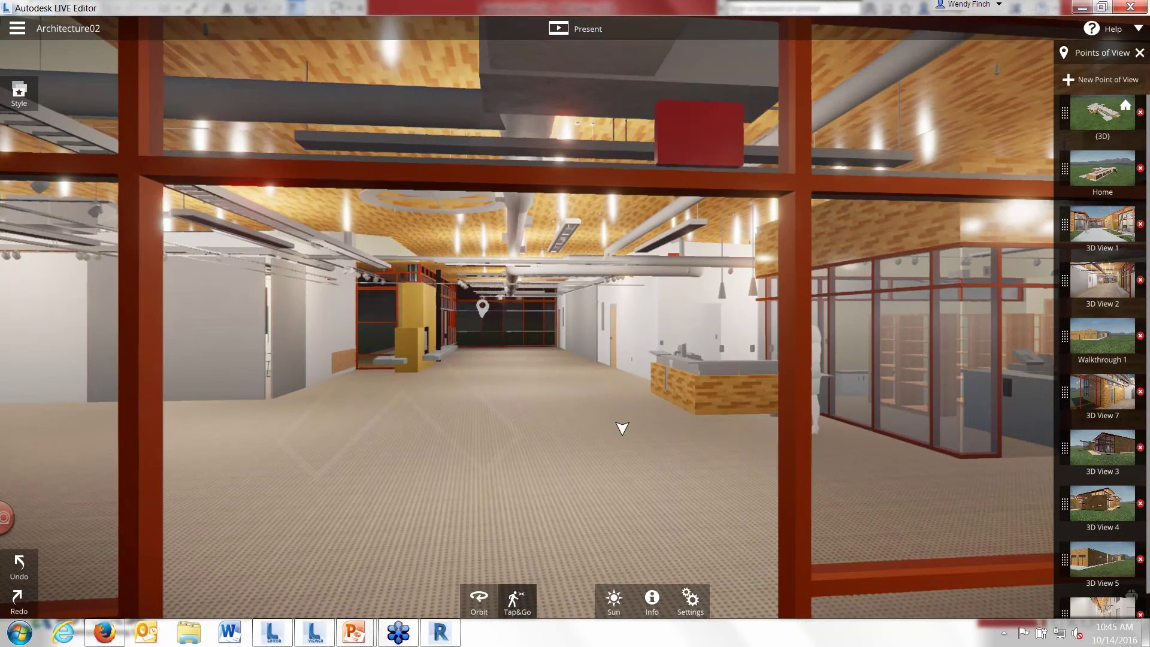
click(622, 427)
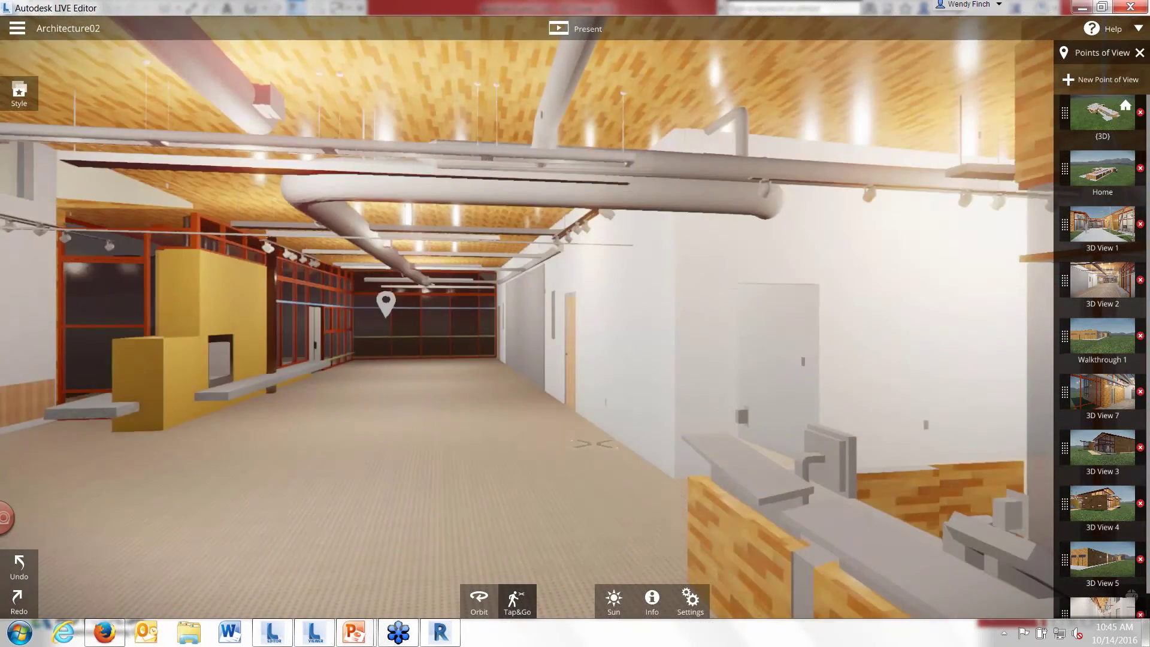
drag(592, 443, 126, 443)
drag(892, 383, 422, 383)
drag(539, 383, 422, 384)
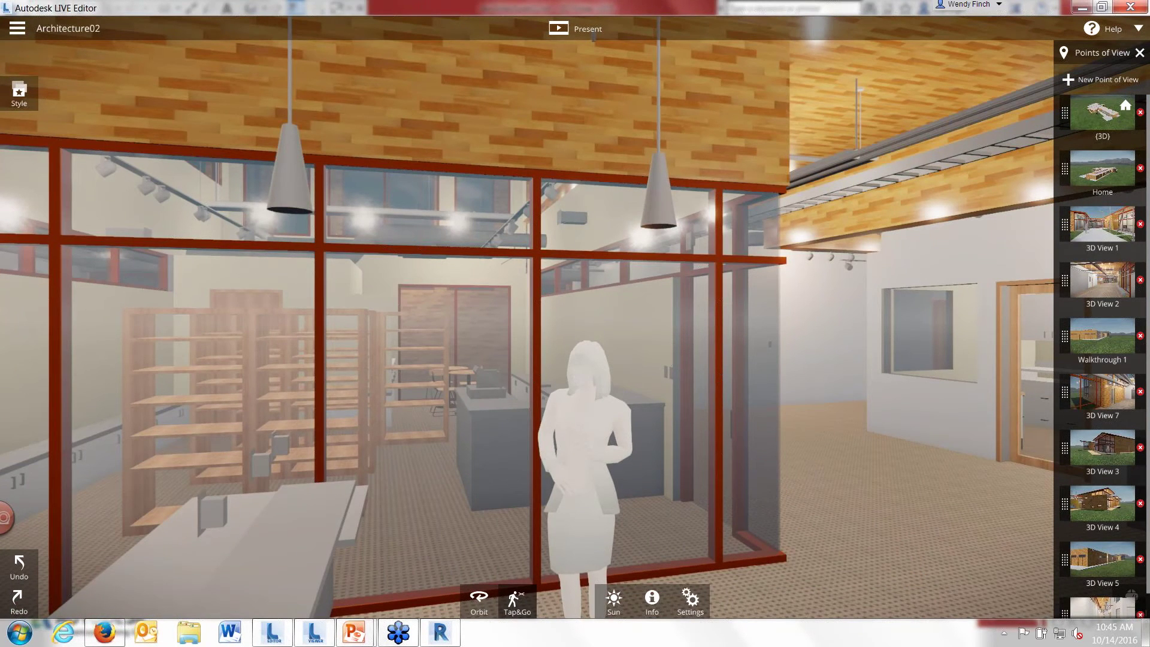
scroll(569, 323, down, 3)
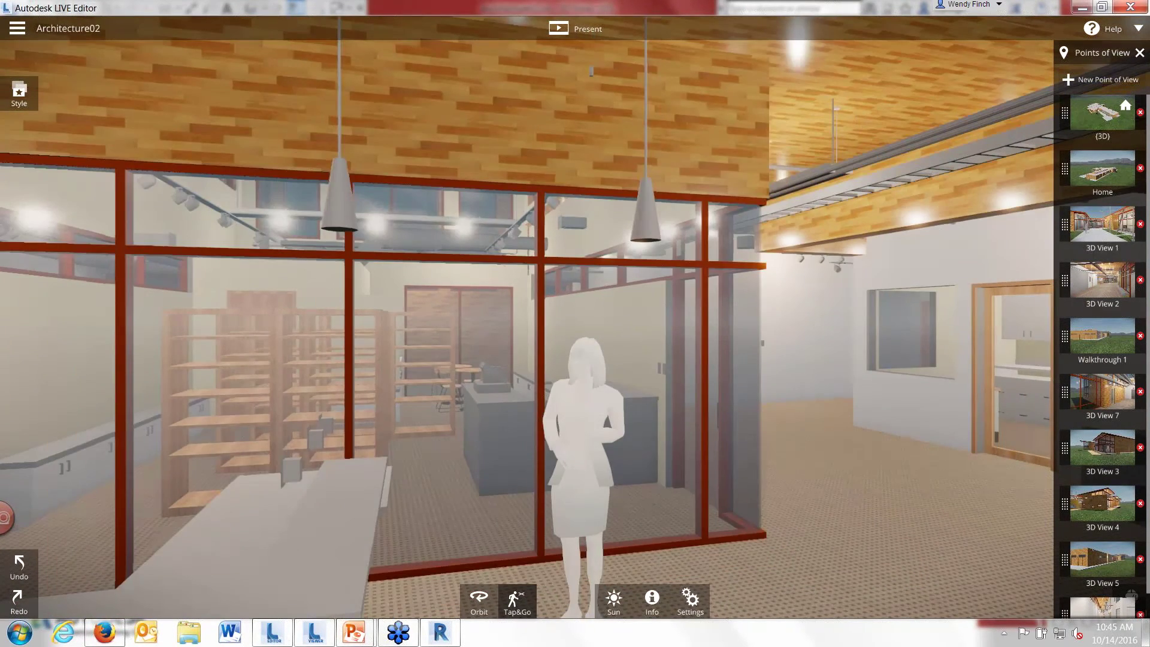
Step: Back away from the glass-walled room, go to 3D View 7 and walk through the building and up the stairs
scroll(569, 323, down, 2)
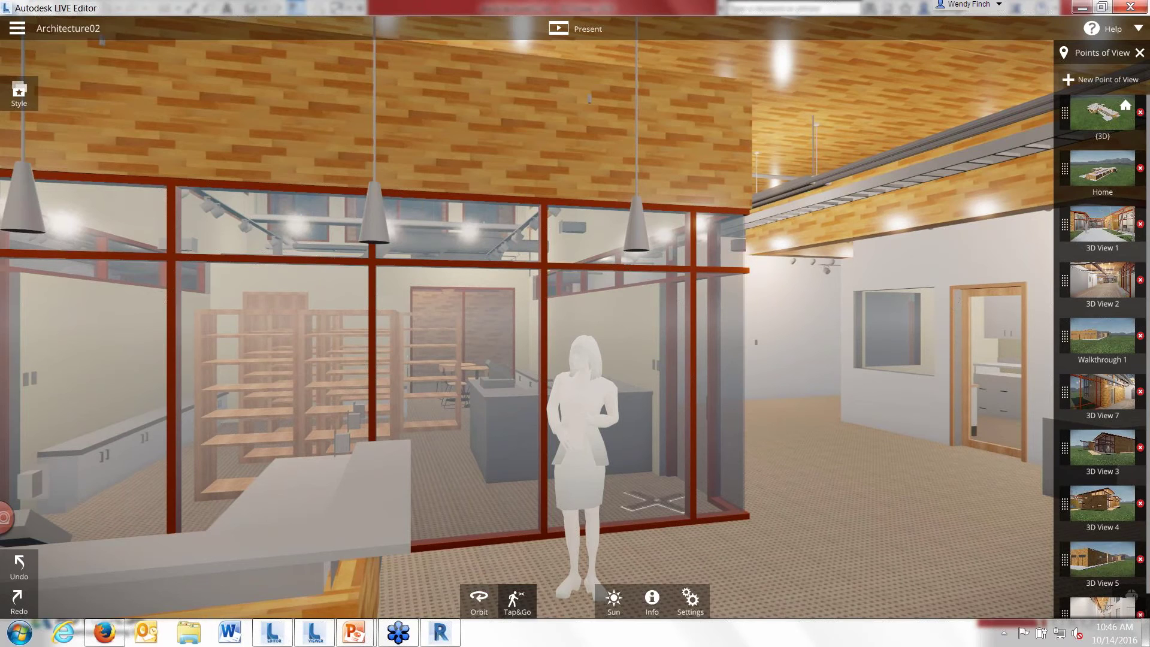
click(1108, 395)
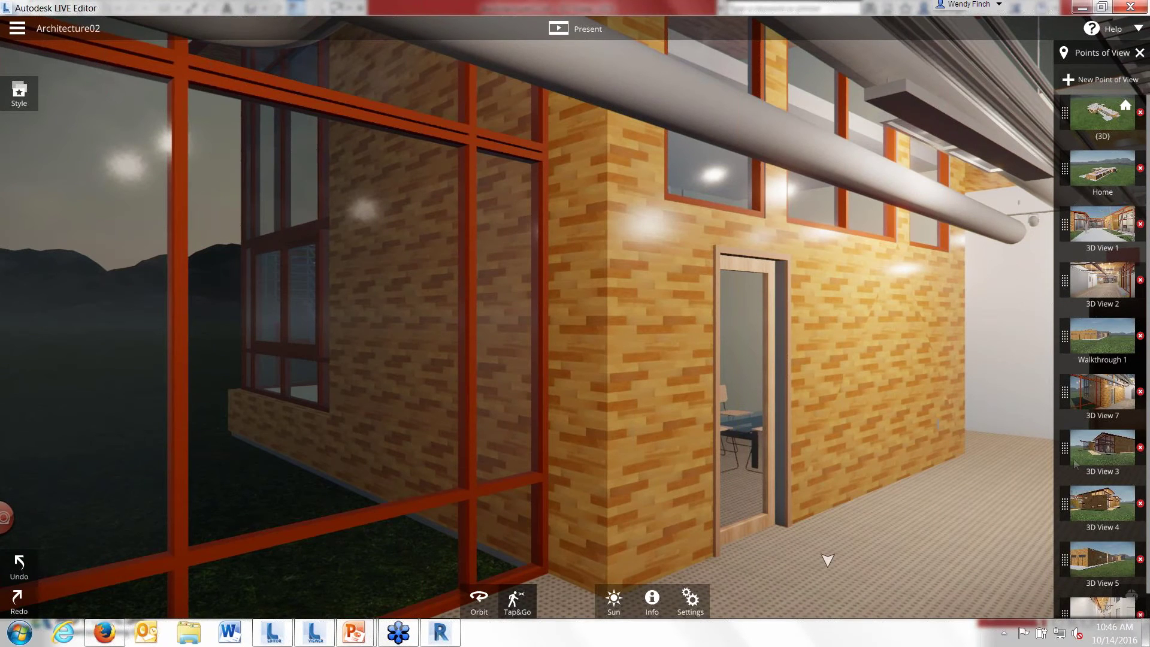
click(783, 563)
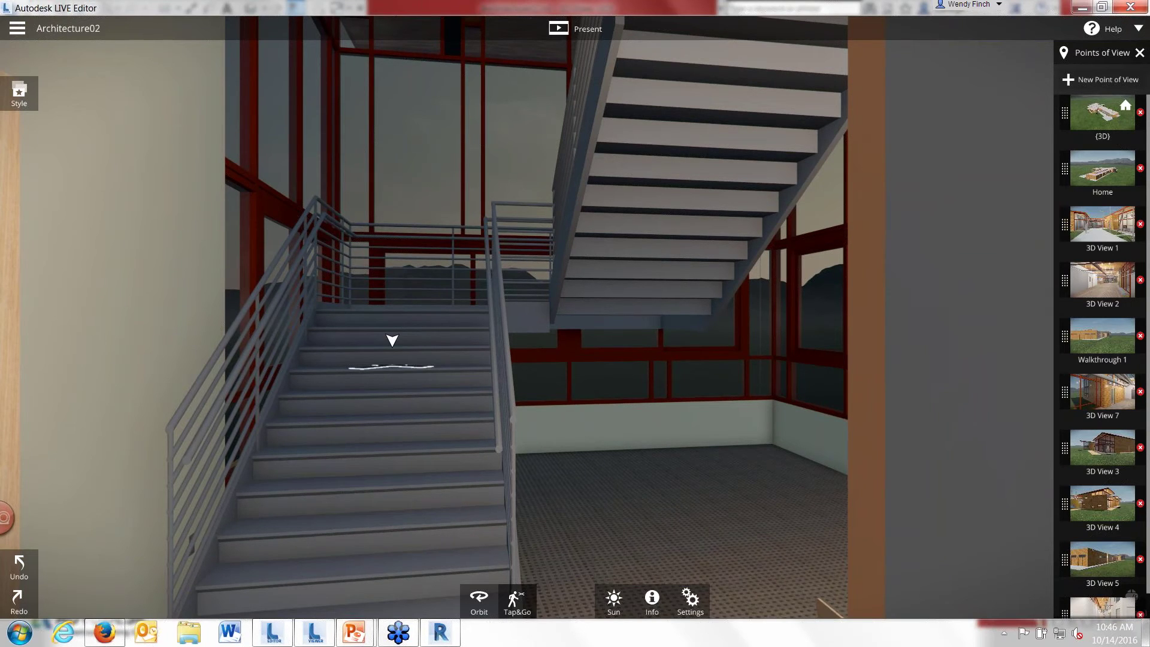
click(393, 340)
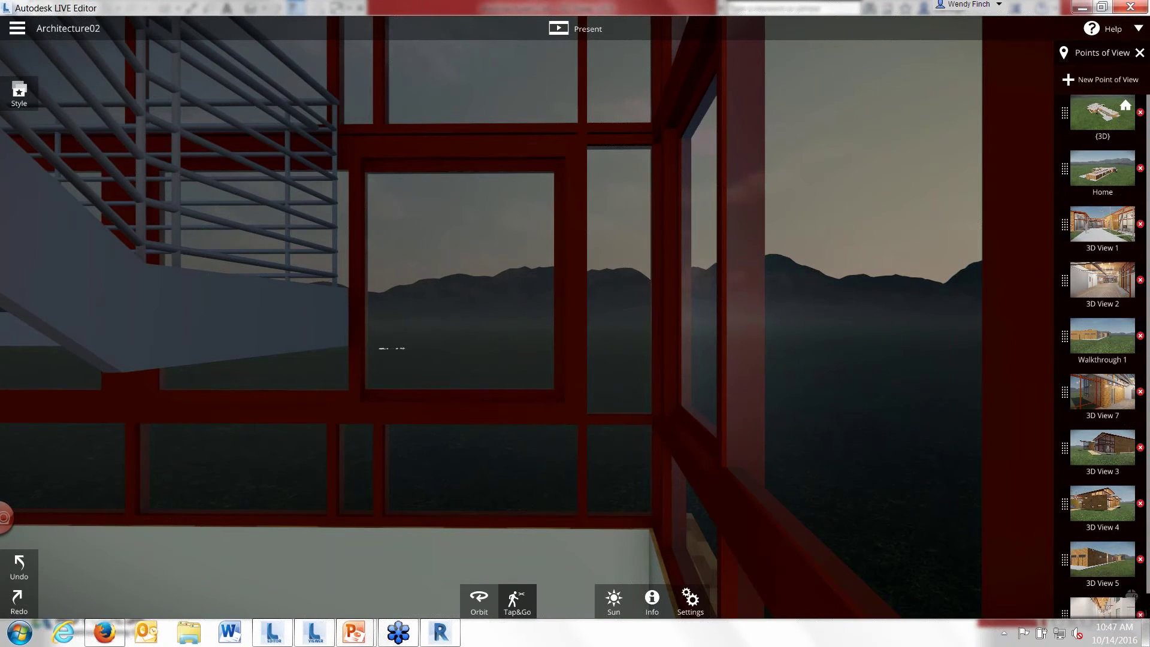
Step: Go to 3D View 1 and turn from the entrance to view the lit glazed facade along the walkway
click(1115, 228)
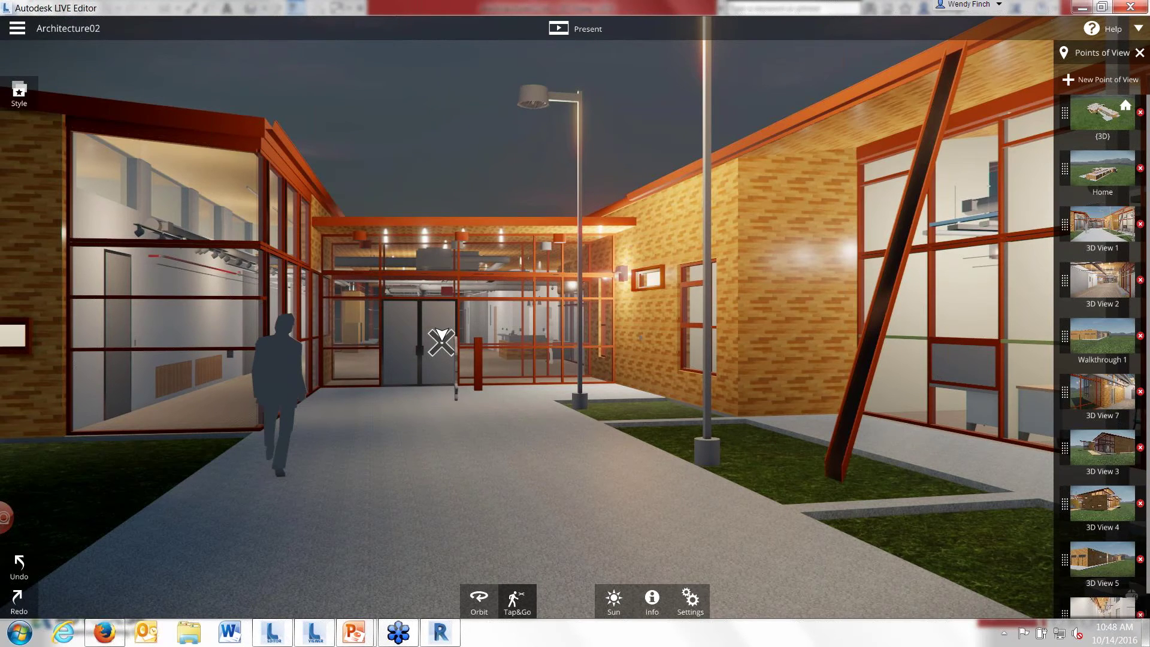
click(441, 341)
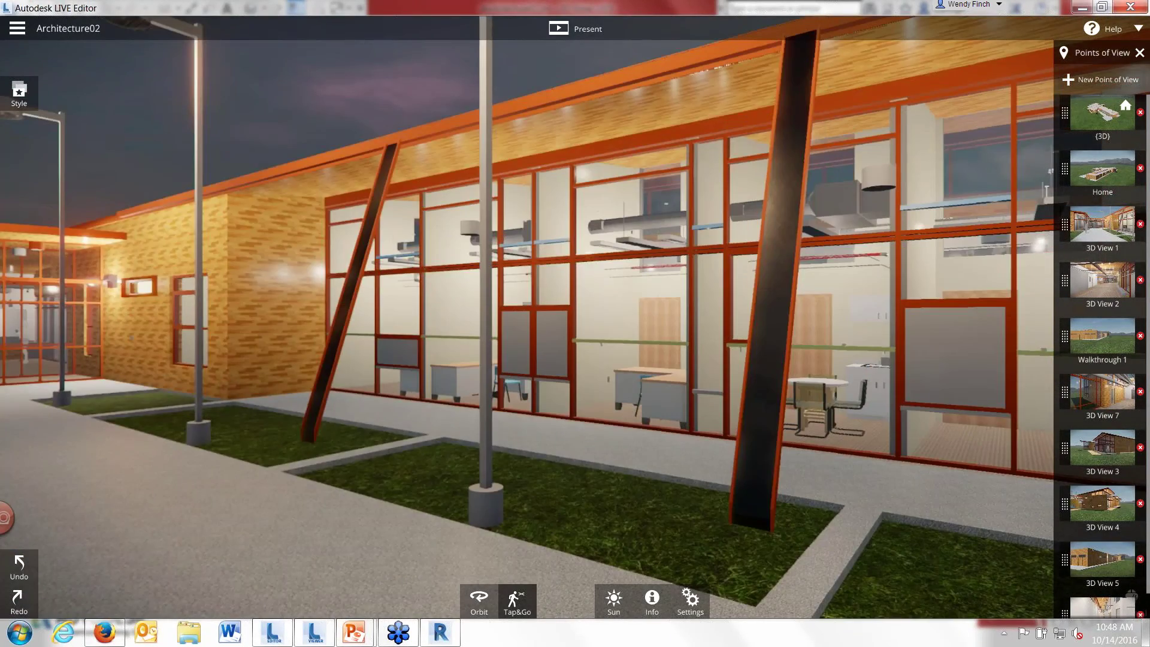
drag(748, 569, 427, 578)
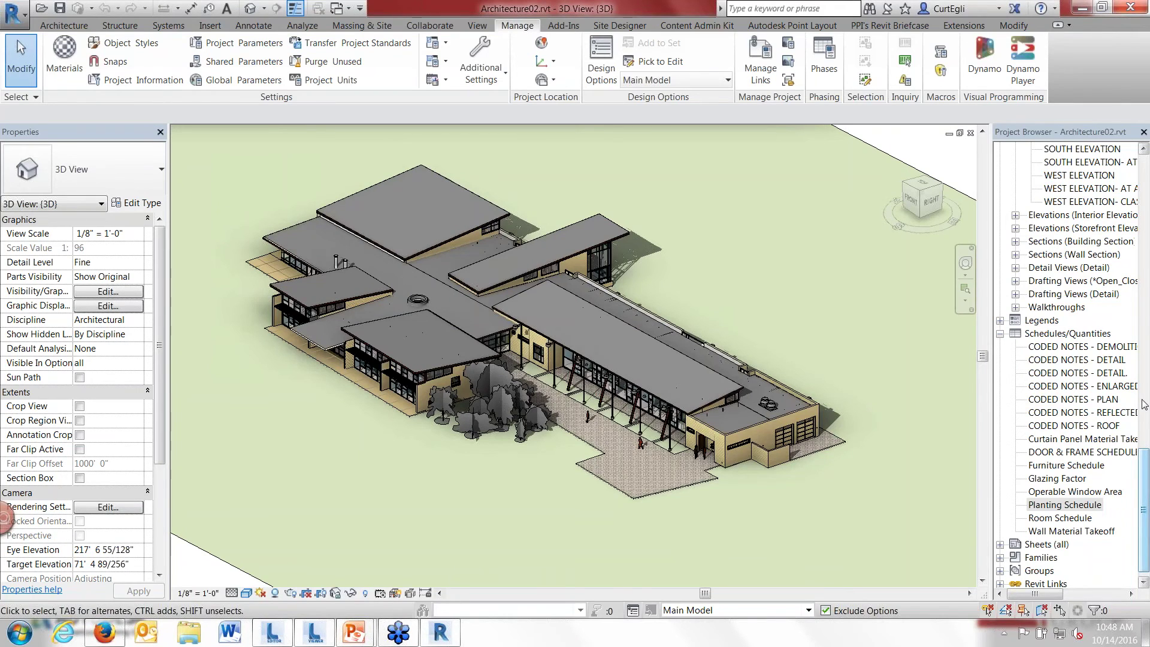
Step: In Revit, browse the project's views from the schedules up to the beginning of the floor plans
scroll(1145, 405, up, 10)
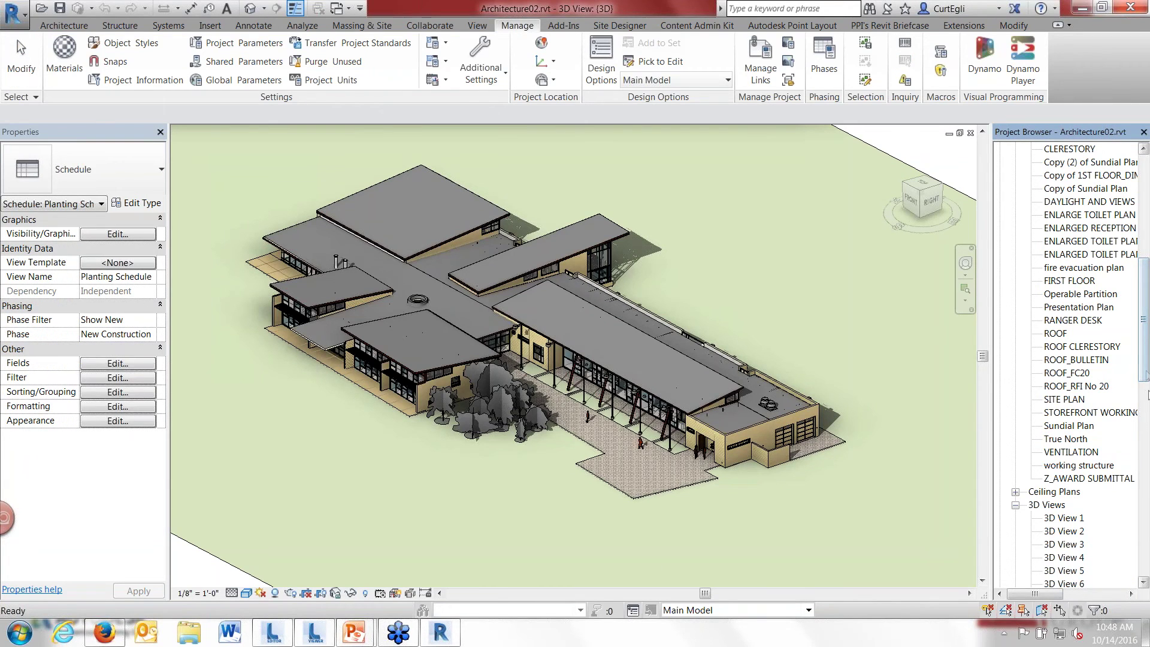
drag(1145, 339, 1149, 273)
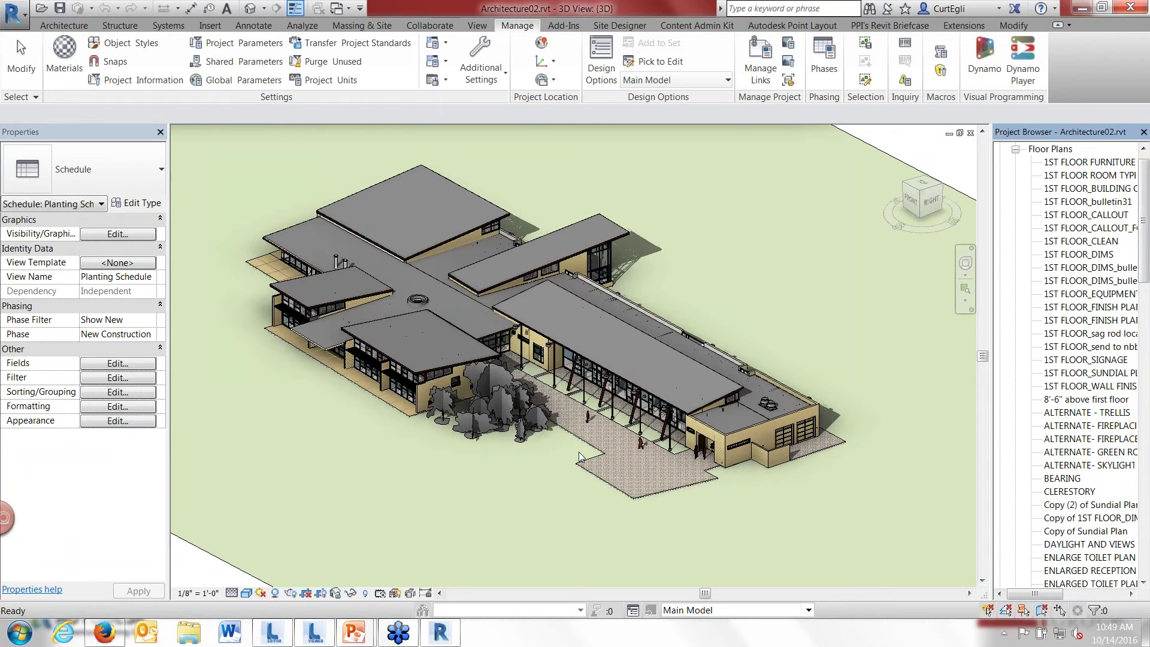
click(67, 48)
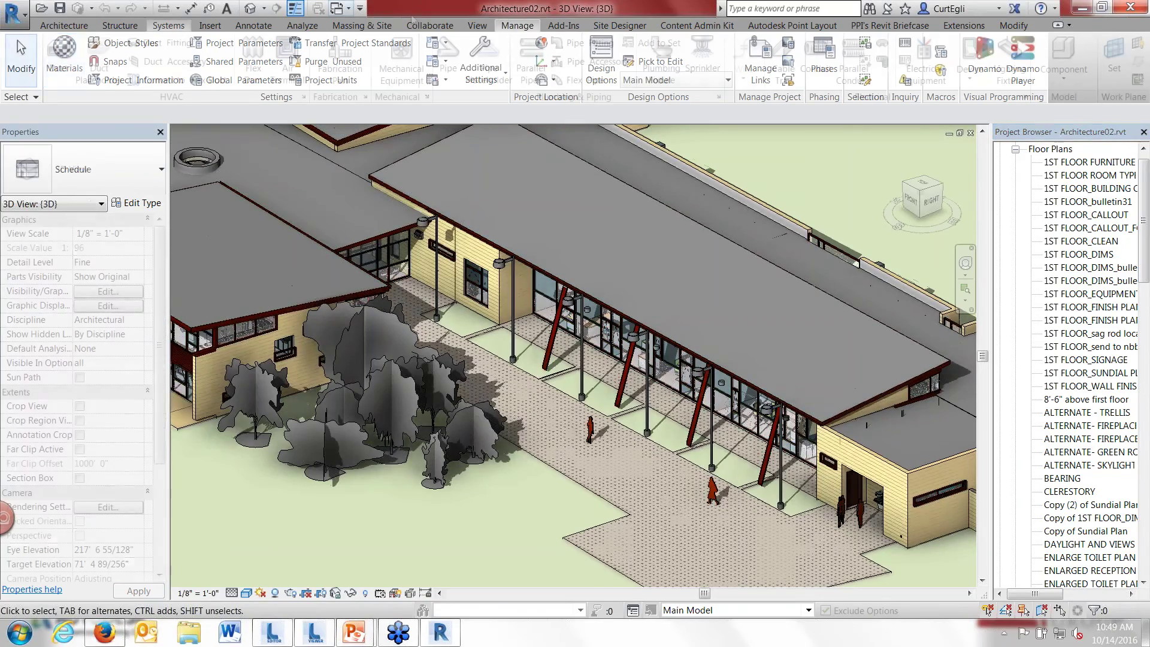
Step: Start placing a lighting fixture in the {3D} view and choose the Generic Linear Fixture type
click(168, 25)
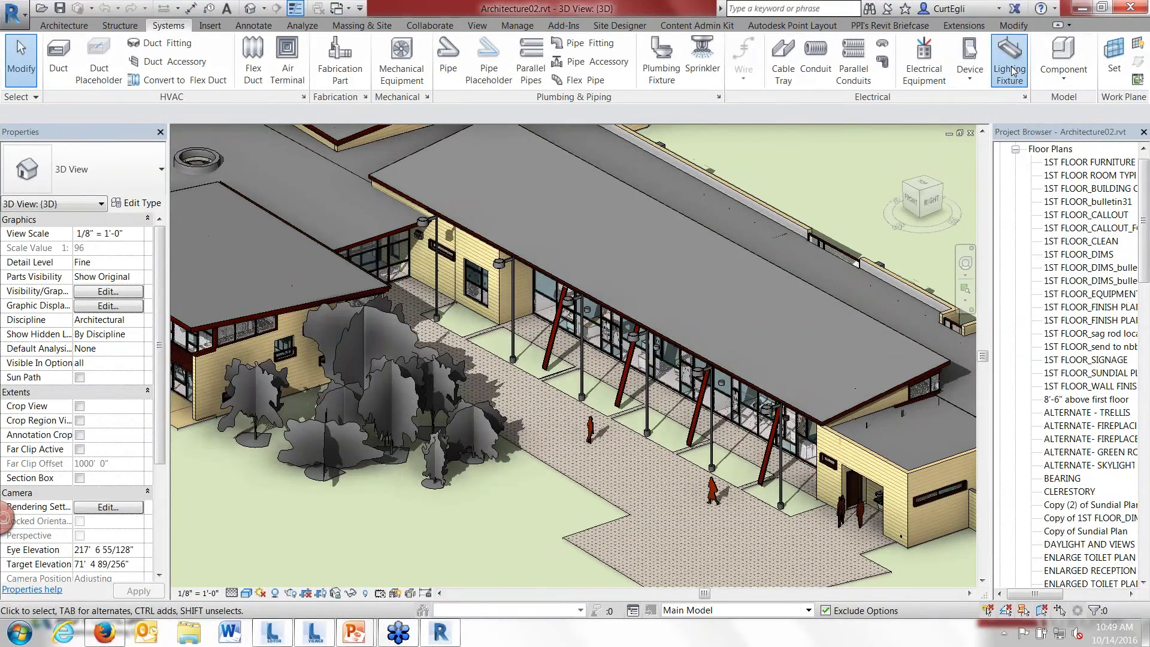
click(1011, 70)
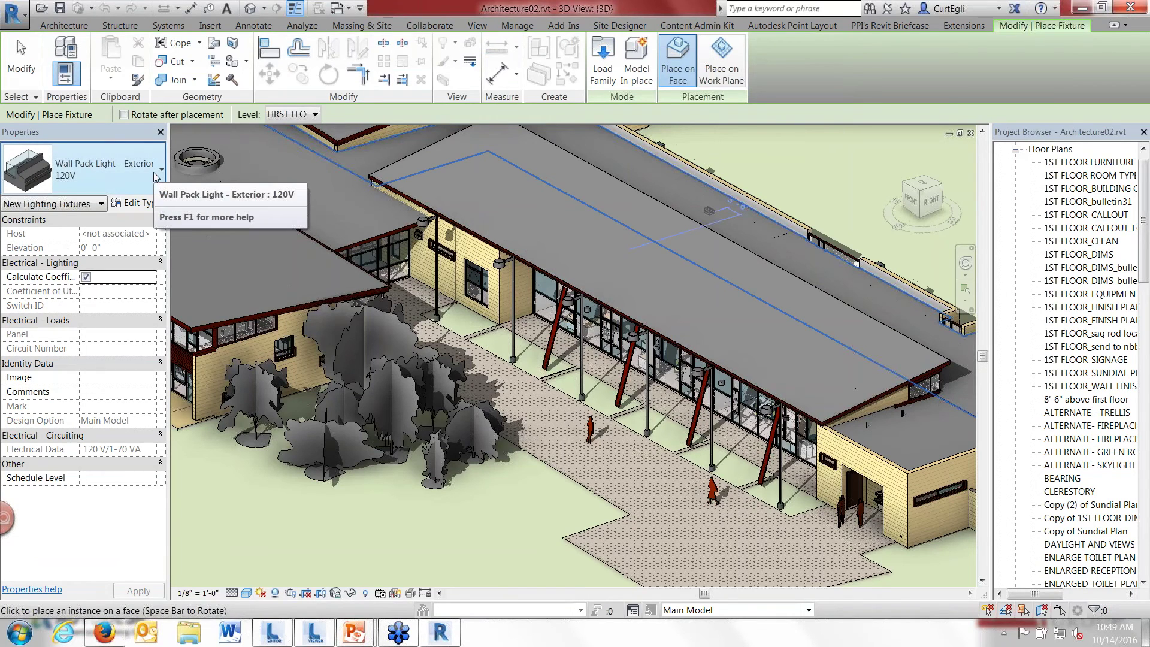
click(157, 174)
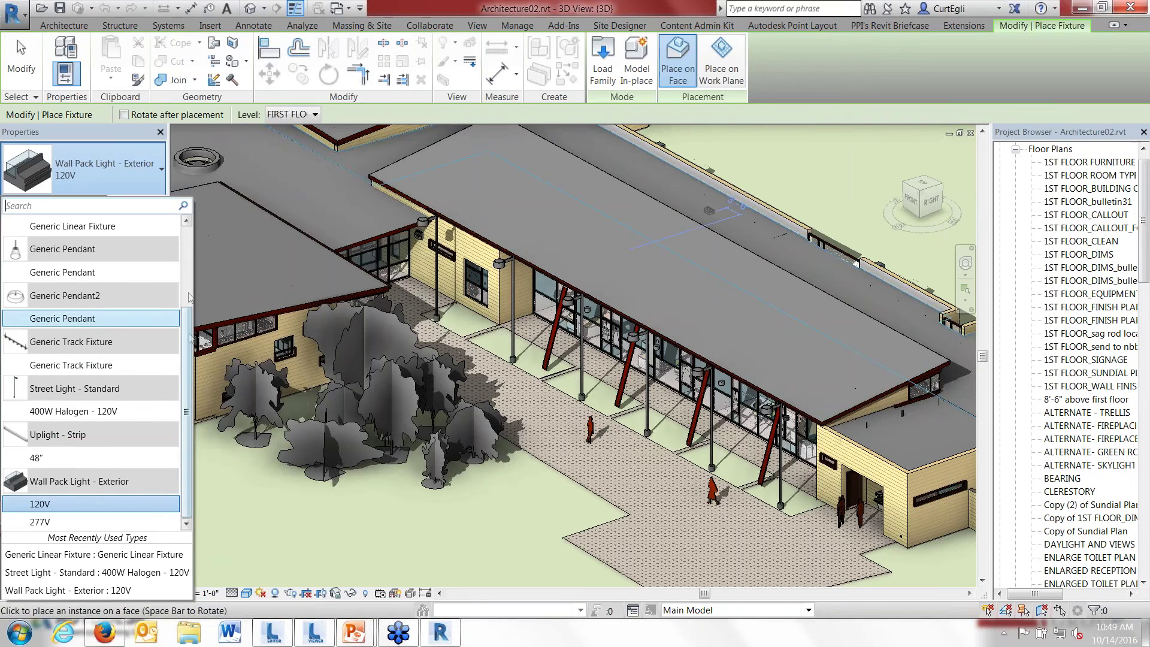
scroll(192, 250, up, 2)
scroll(69, 352, up, 1)
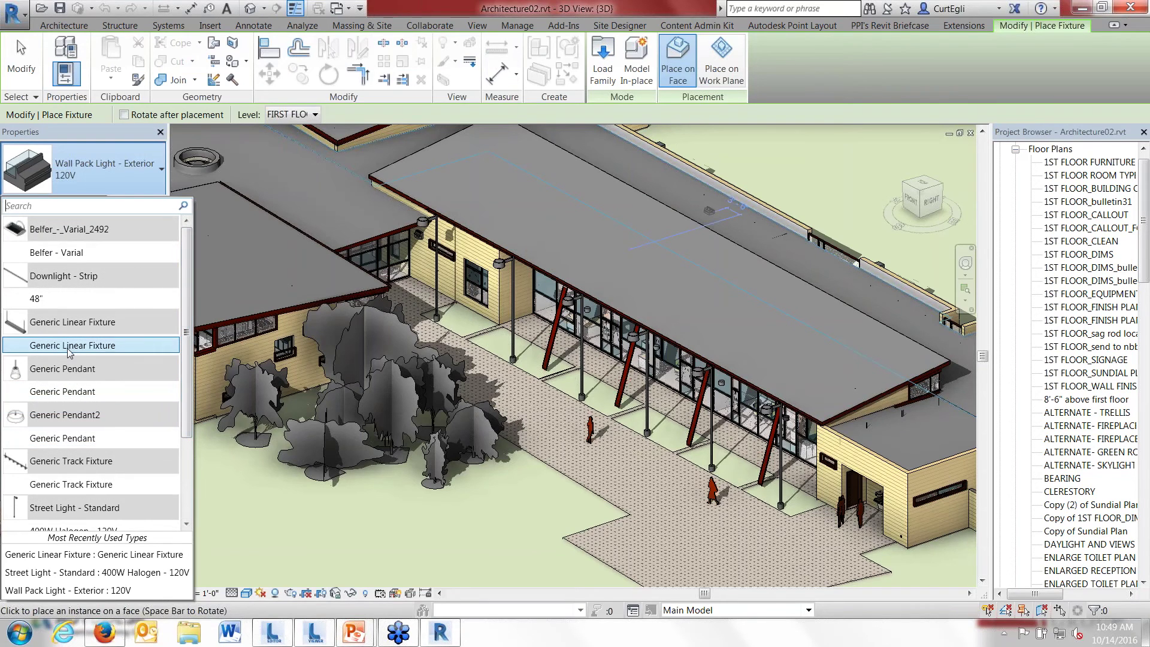
mouse_move(69, 352)
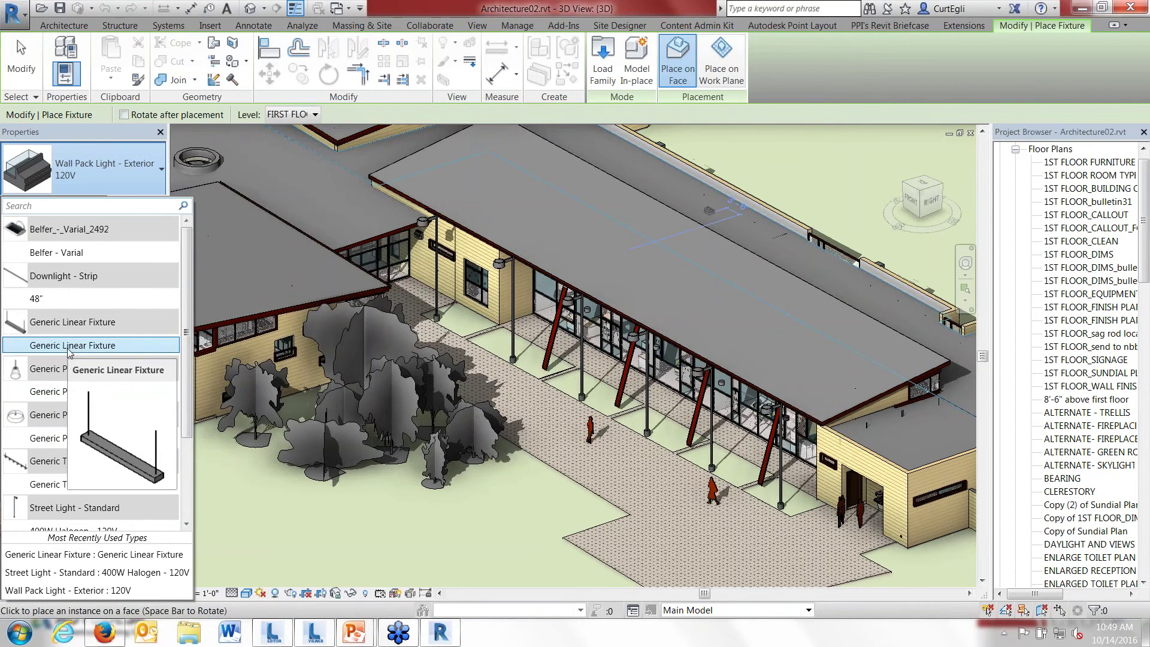
click(69, 352)
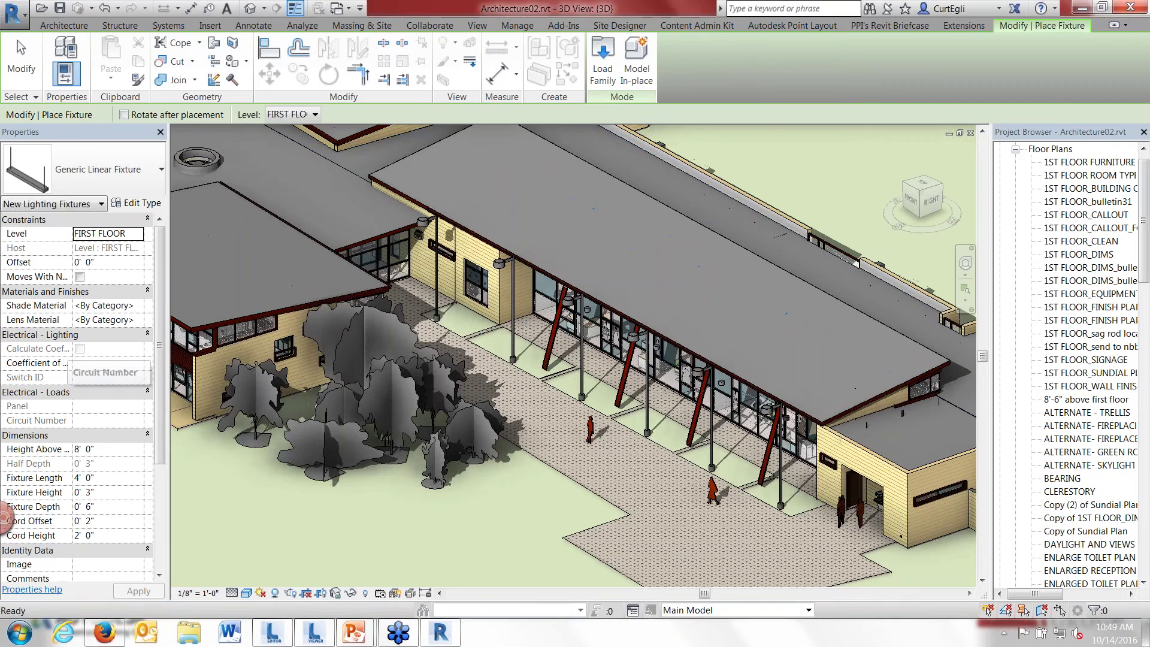
Step: Examine the Generic Linear Fixture's photometric type properties and its Light Loss Factor settings, leaving both dialogs without changes
click(136, 205)
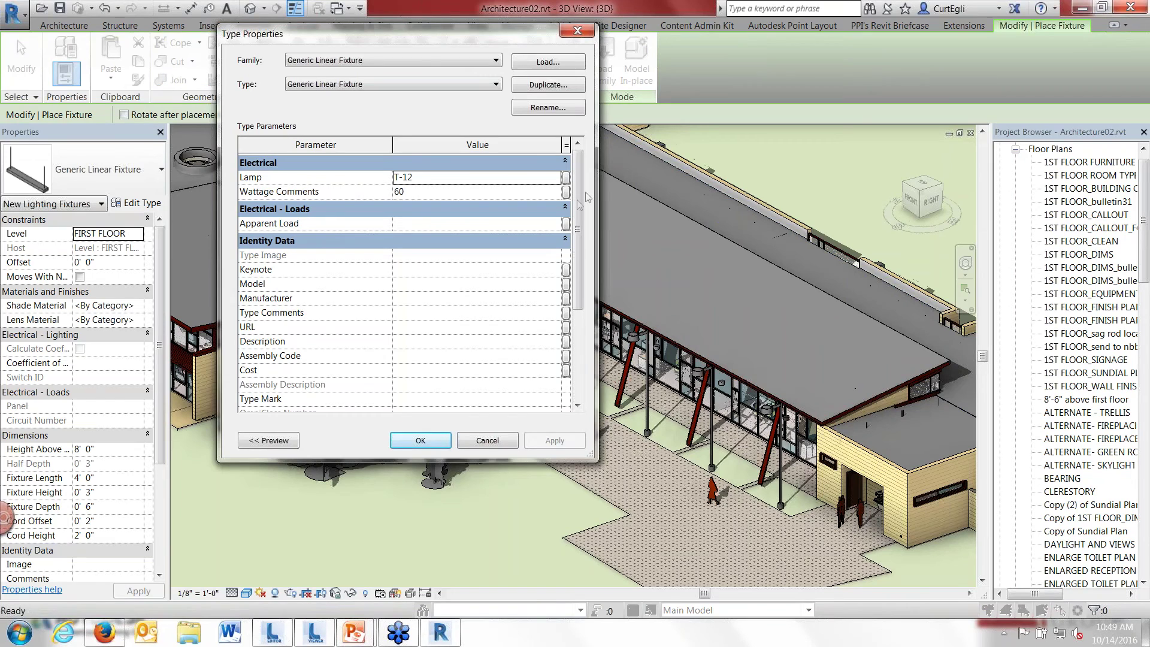
drag(577, 201, 527, 383)
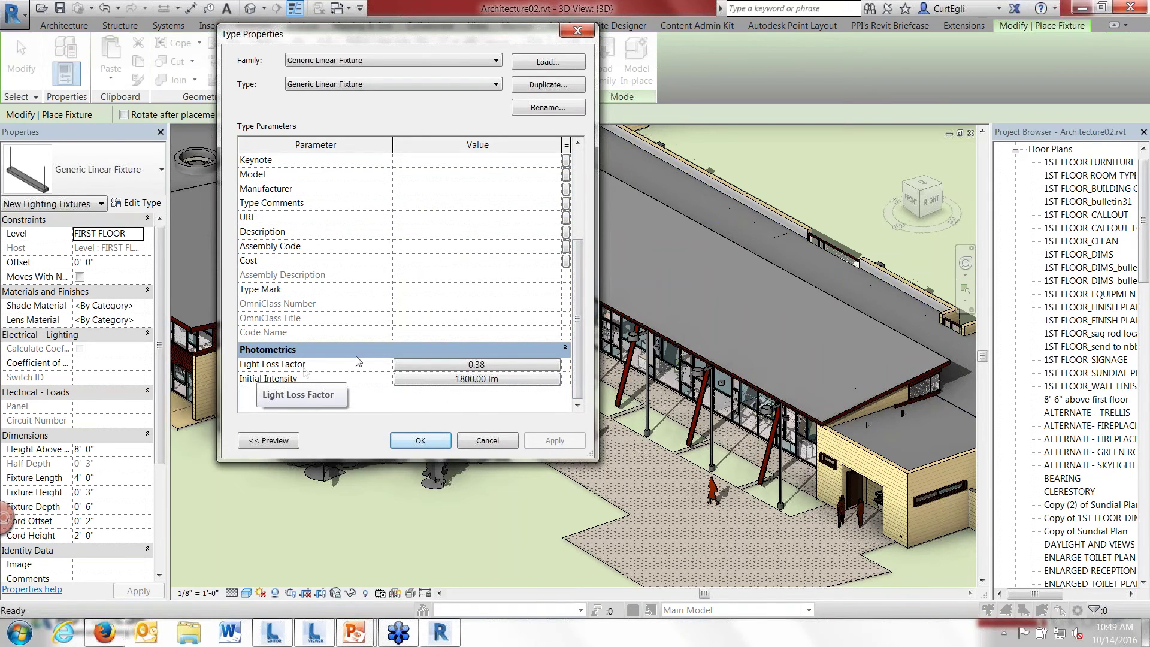
click(497, 365)
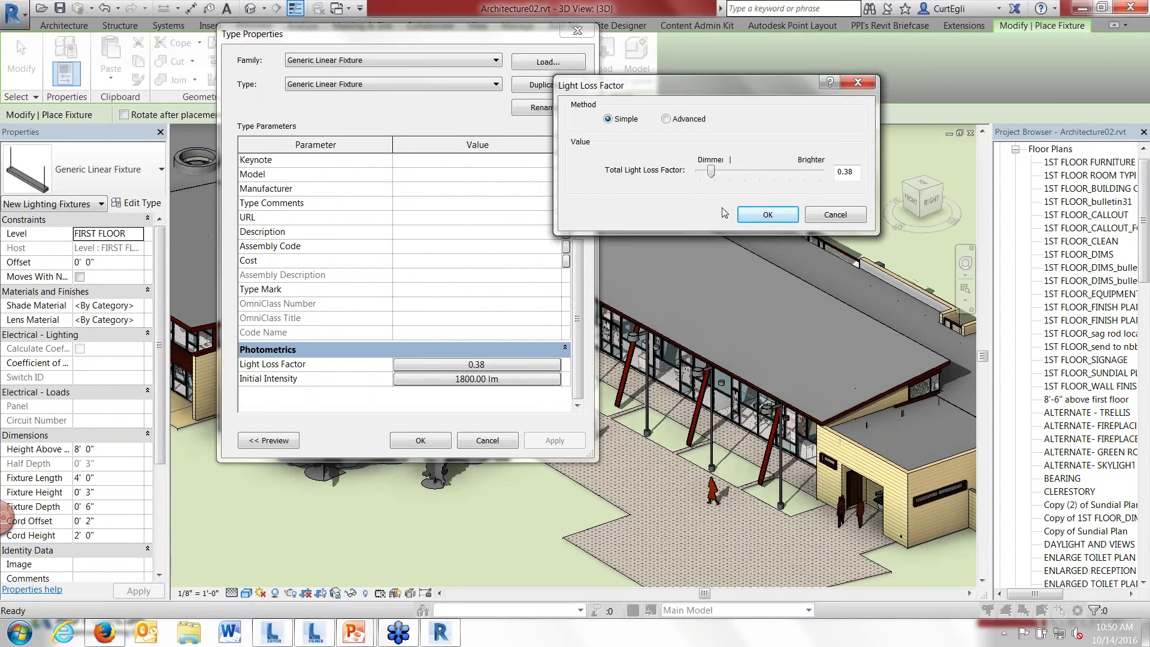
click(834, 219)
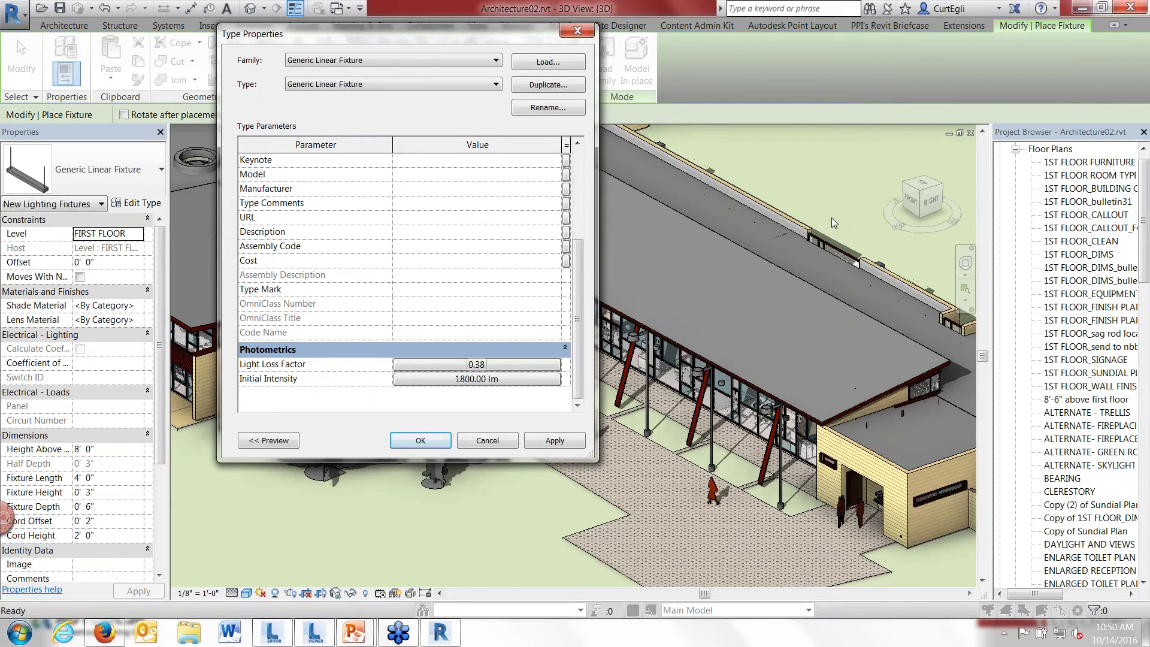
click(482, 441)
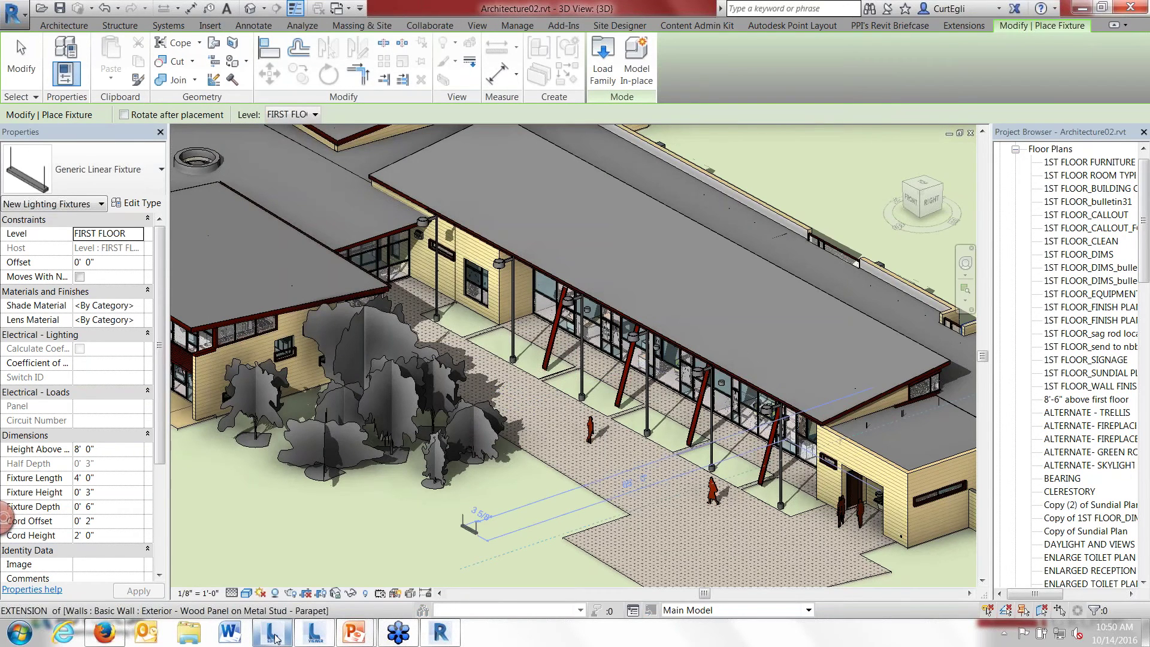
Step: Switch back to LIVE Editor to show the lit facade again and minimize its window
click(274, 637)
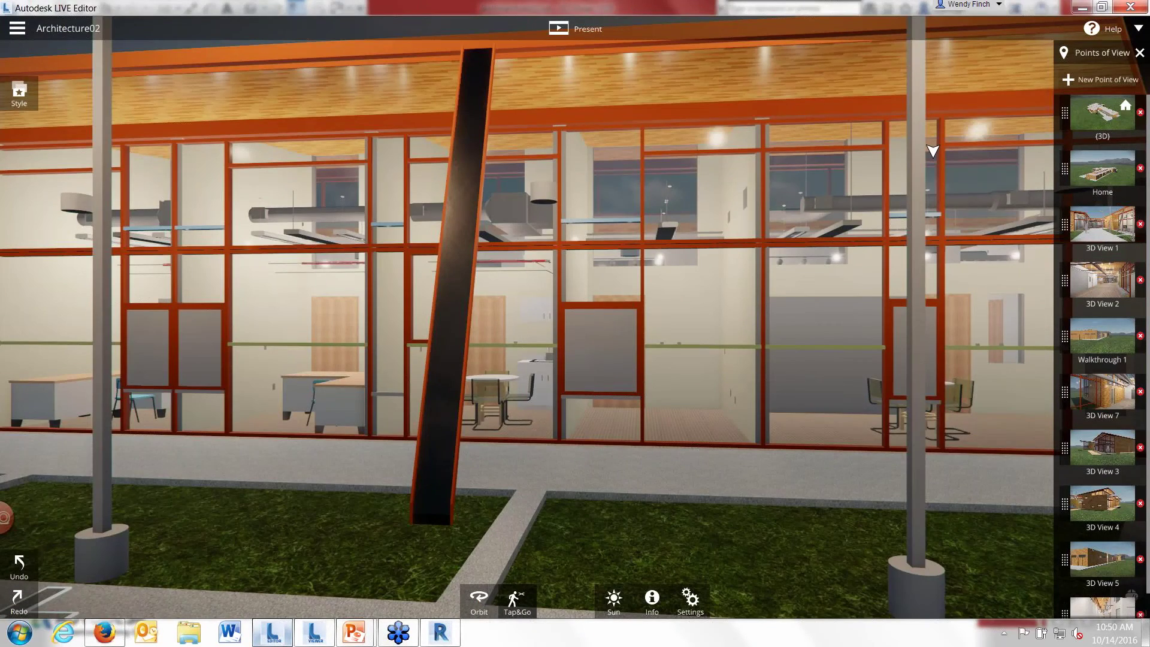
click(1083, 6)
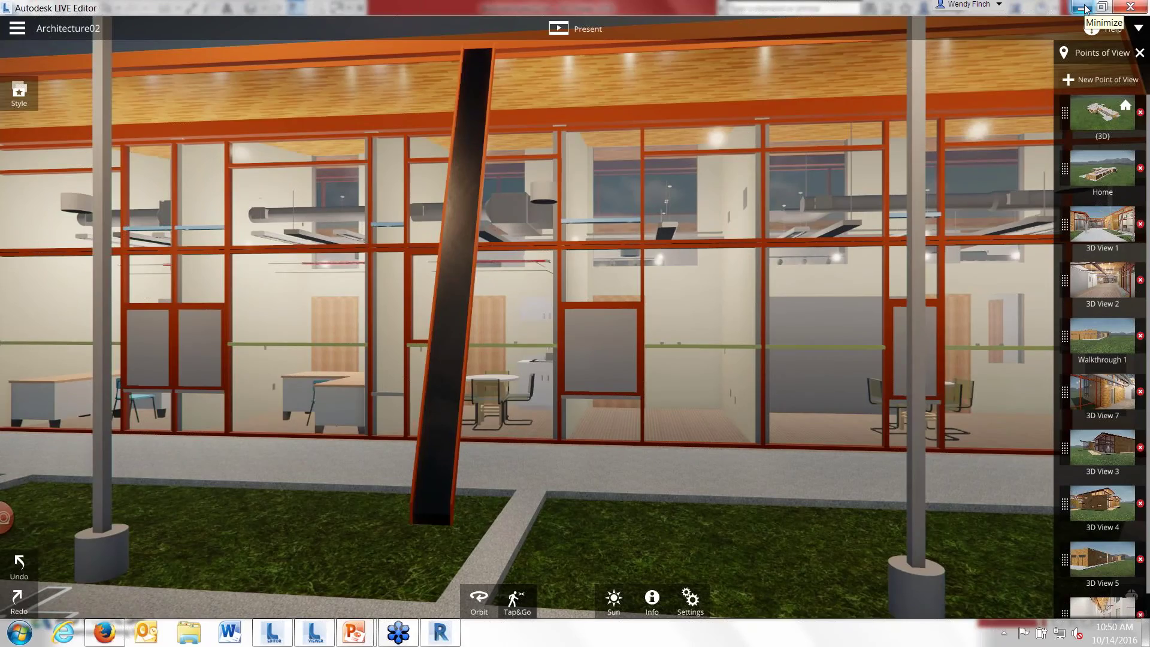
click(1071, 8)
Step: Switch to LIVE Viewer, orbit Villa Martini Improved to its pool side and walk along the deck toward the two figures
click(314, 632)
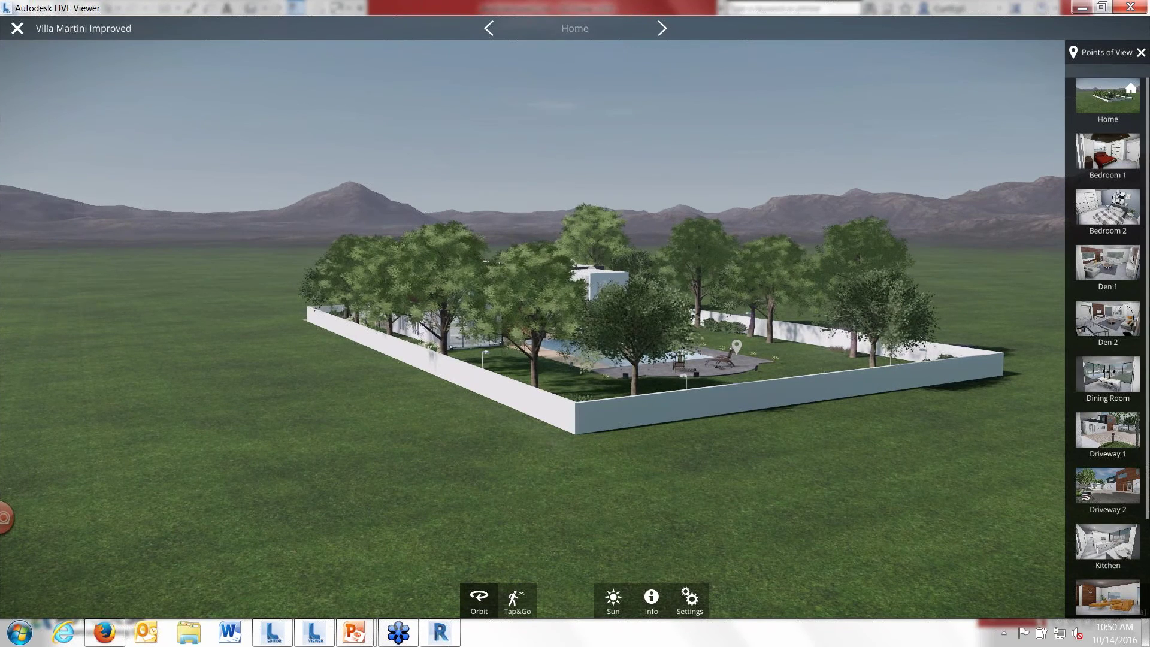
key(ctrl)
drag(258, 274, 355, 285)
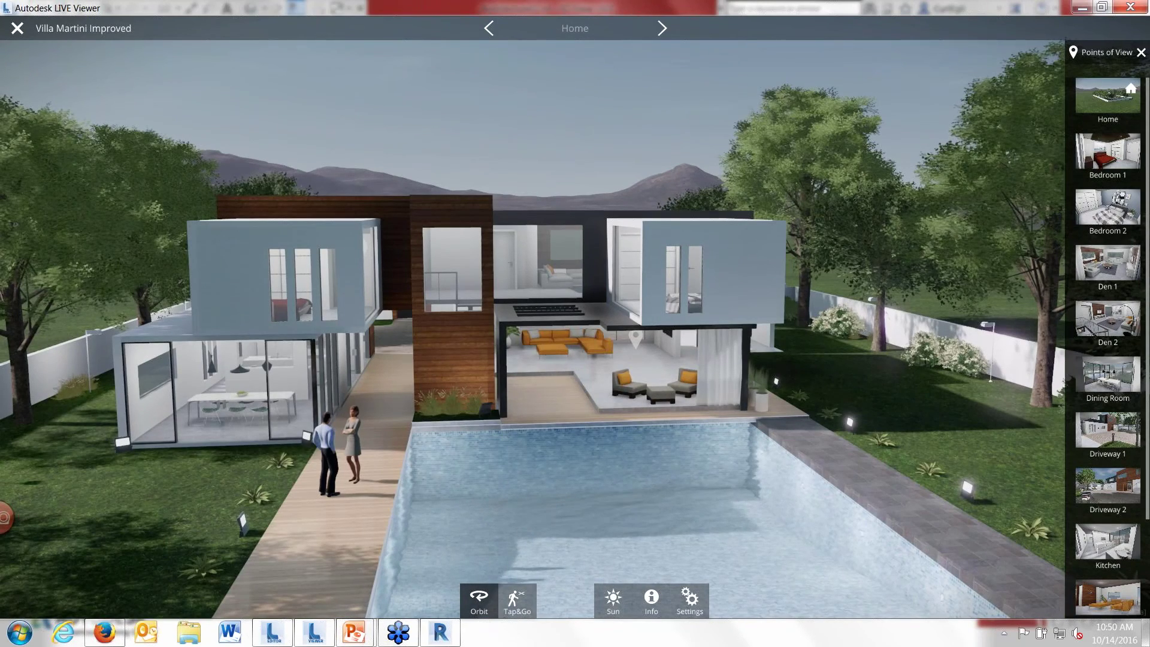
drag(527, 407, 527, 362)
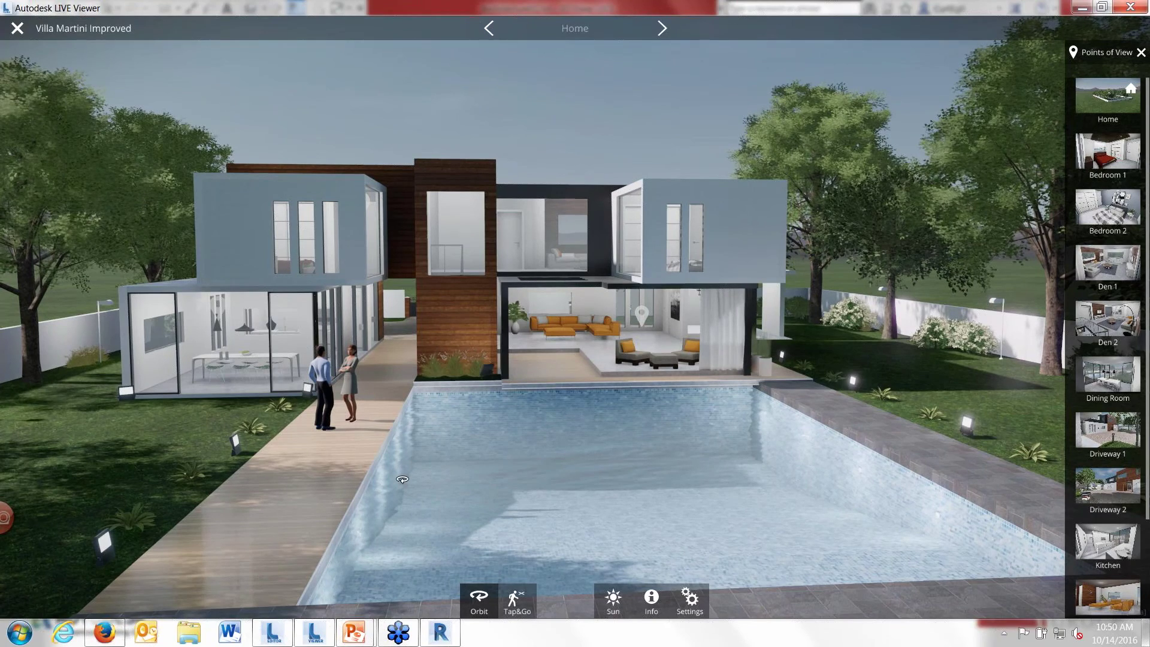
click(517, 601)
click(642, 312)
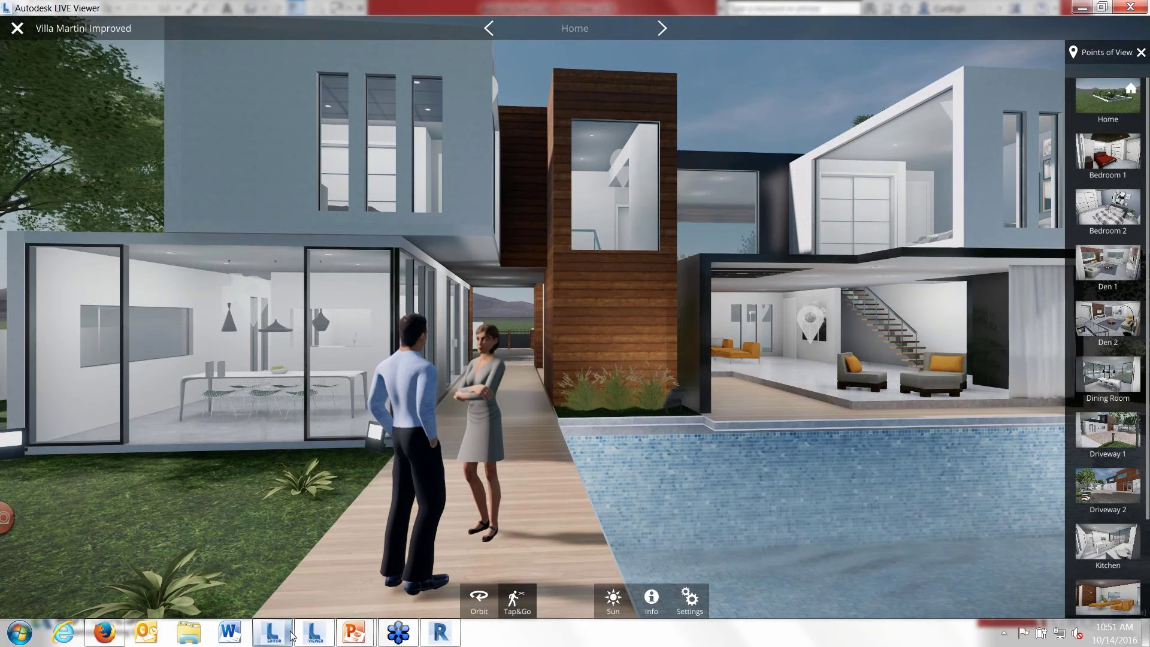
Step: Switch to the PowerPoint presentation and advance from the Demonstration slide to the Autodesk Stingray slide
mouse_move(354, 636)
click(437, 557)
key(Right)
key(Right)
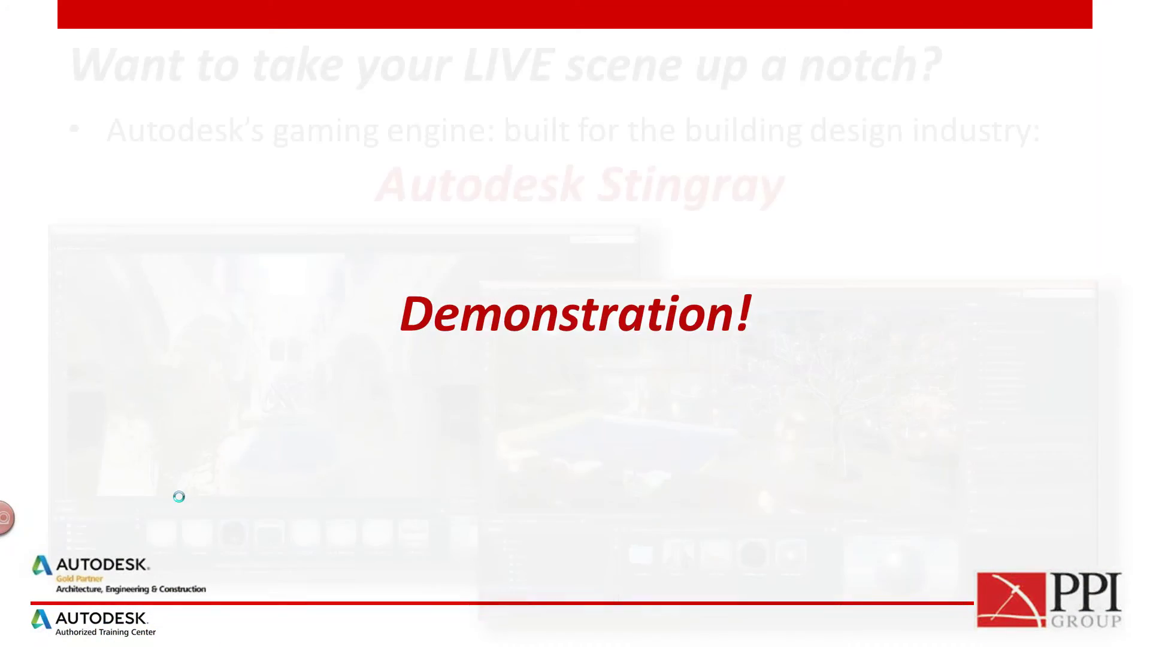